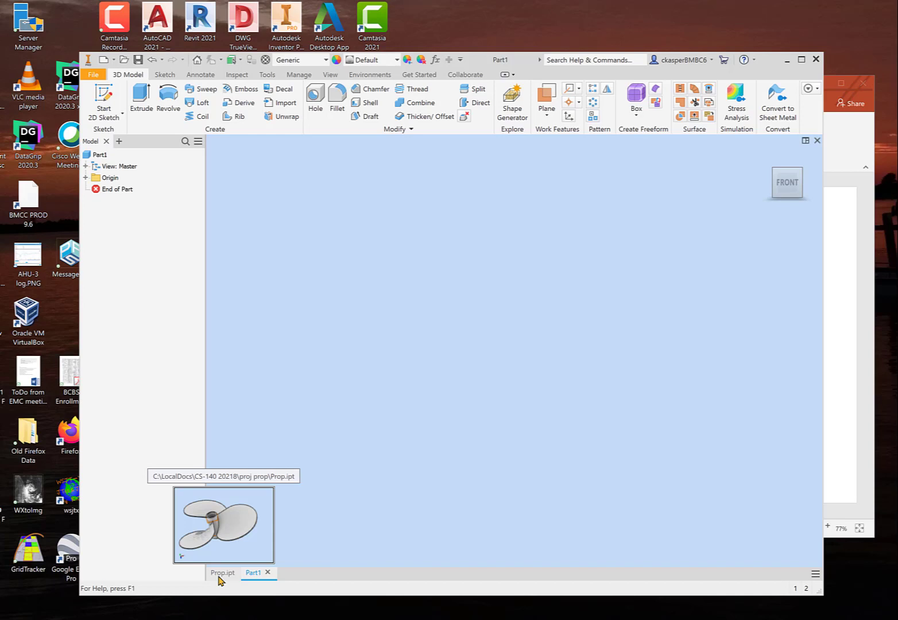
Compare the finished propeller in Prop.ipt with the empty Part1 document.
click(221, 573)
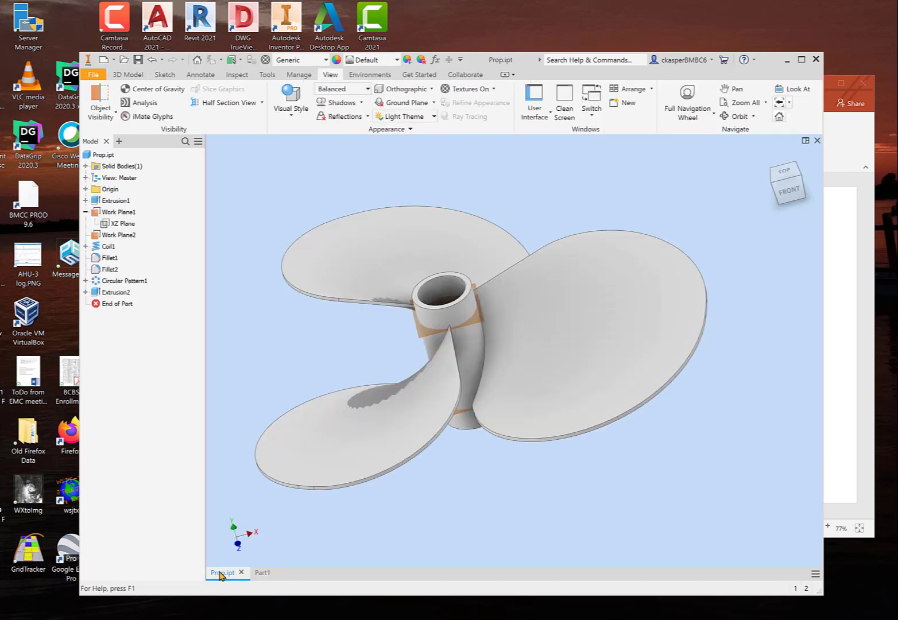
click(261, 574)
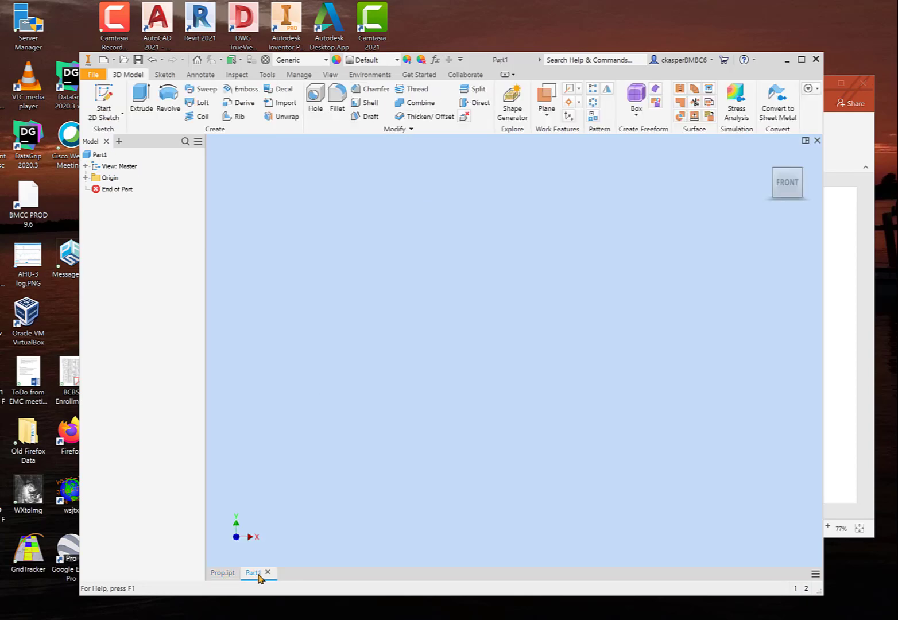
click(224, 573)
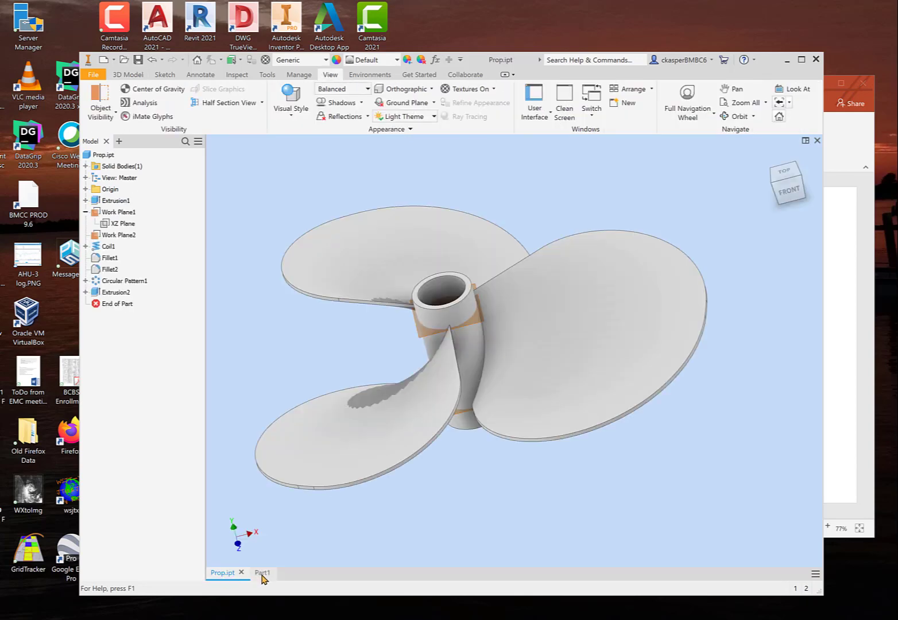
click(261, 576)
click(226, 575)
click(261, 576)
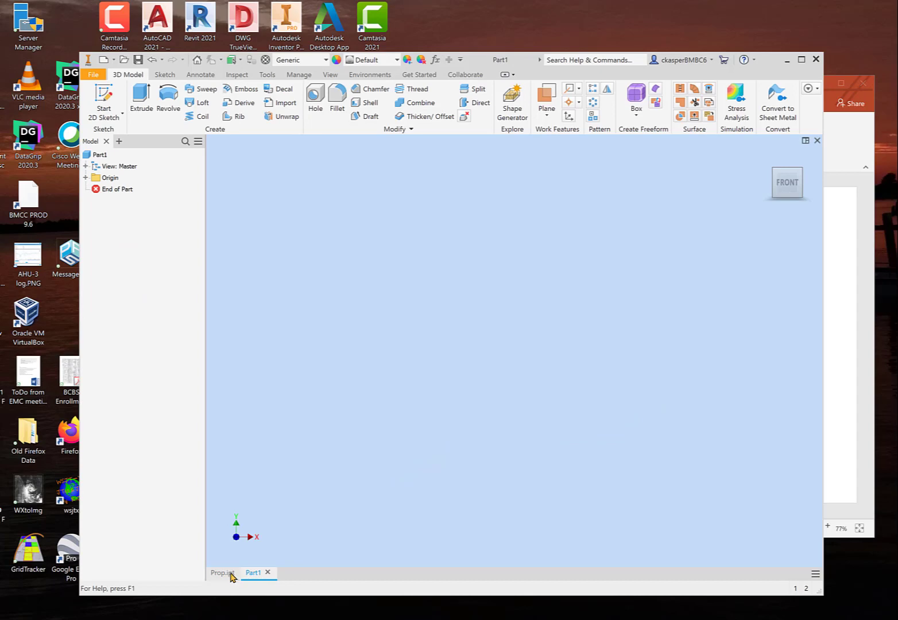
click(230, 574)
click(262, 575)
click(223, 575)
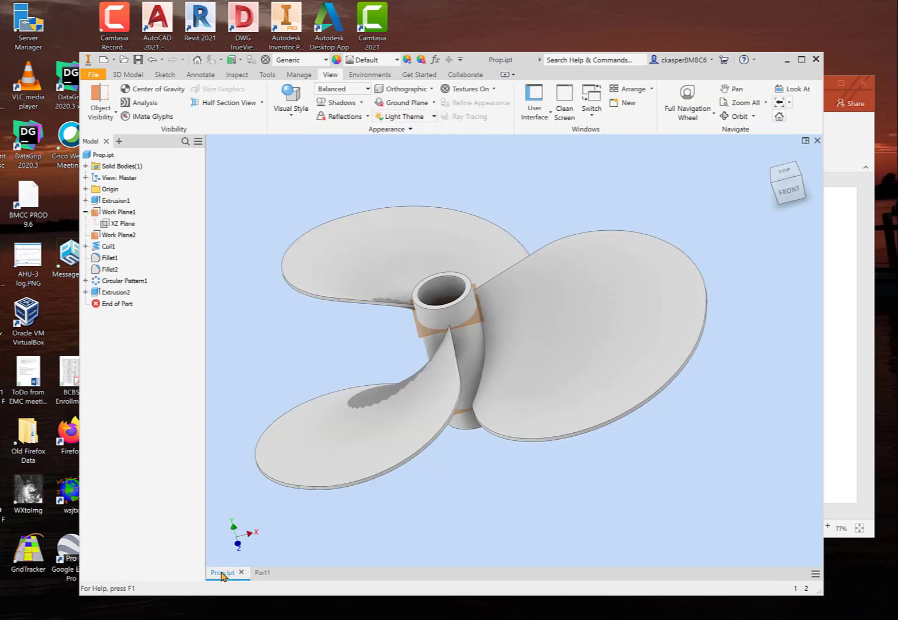
click(259, 575)
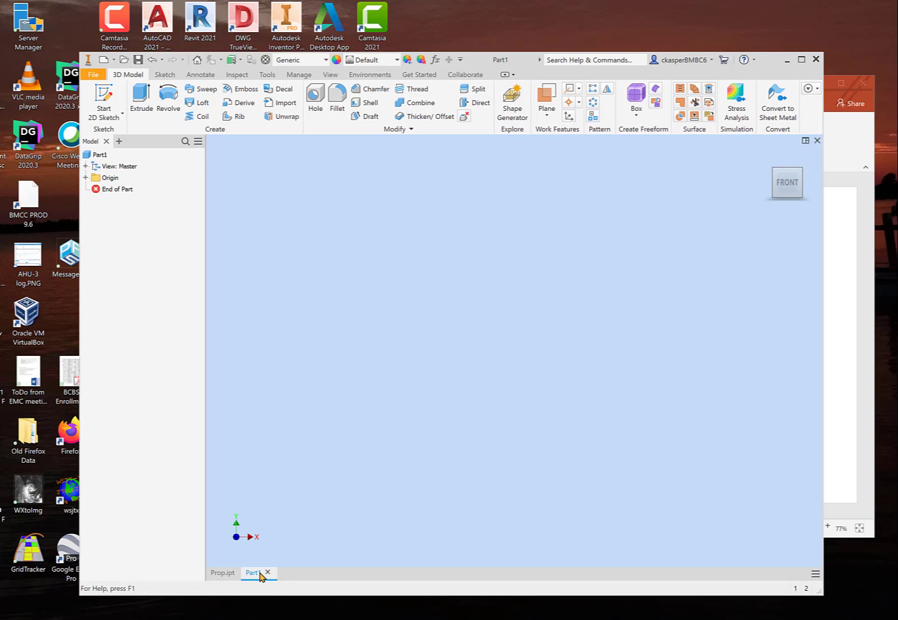
click(223, 573)
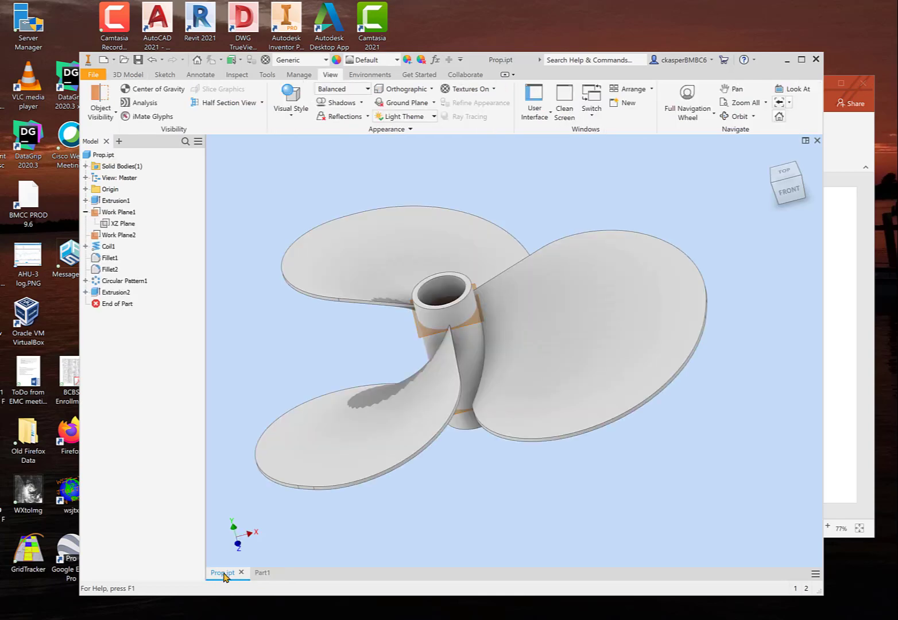
click(259, 575)
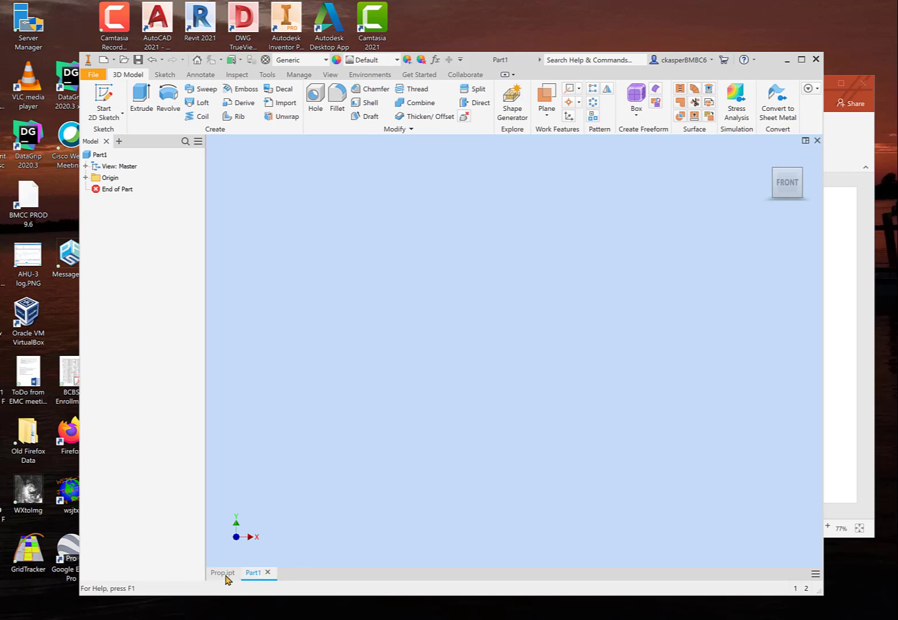
click(224, 575)
click(259, 576)
Check the cylinder slide in the PowerPoint presentation, and start a 2D sketch on the XZ plane of Part1 in Inventor.
click(863, 228)
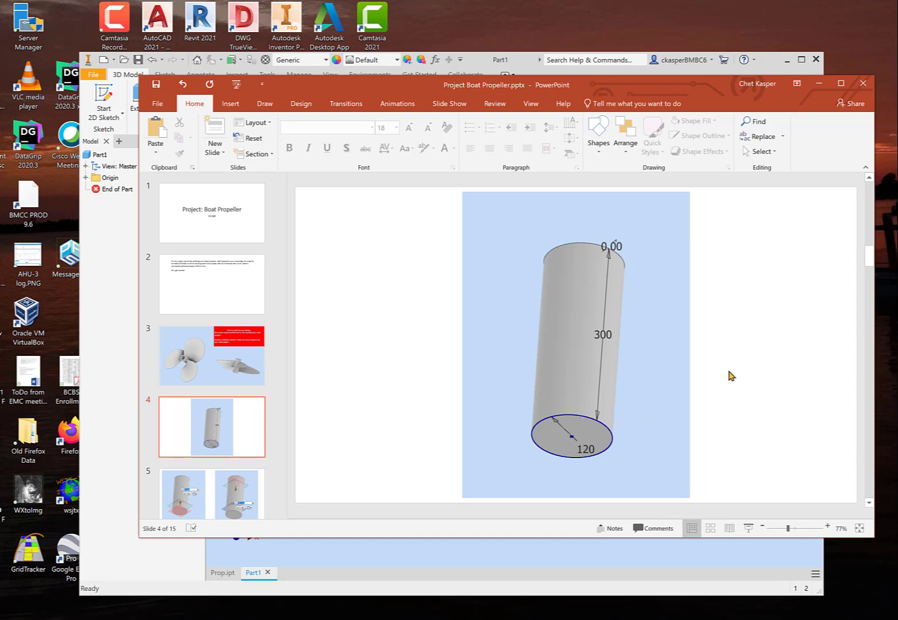
click(107, 261)
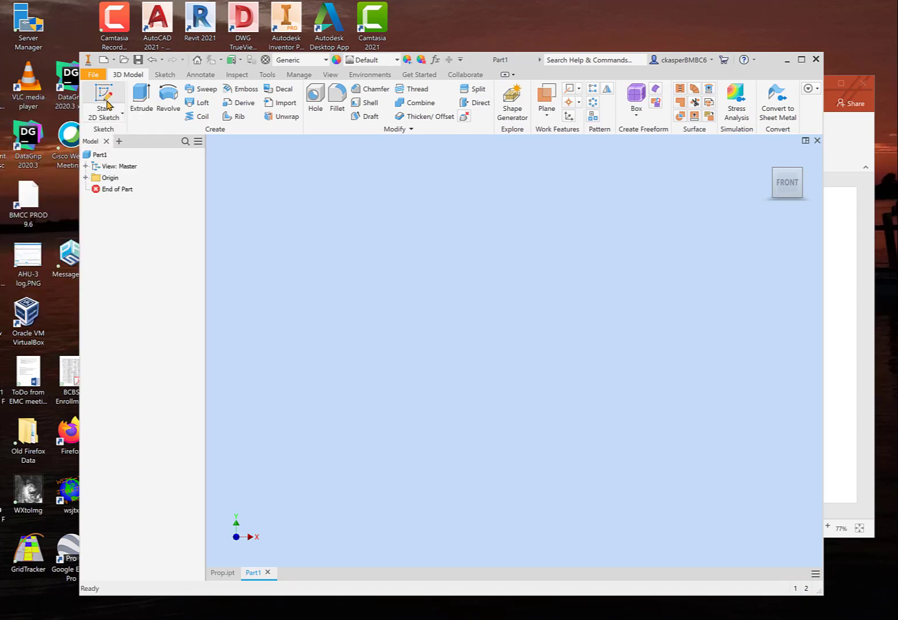
click(106, 99)
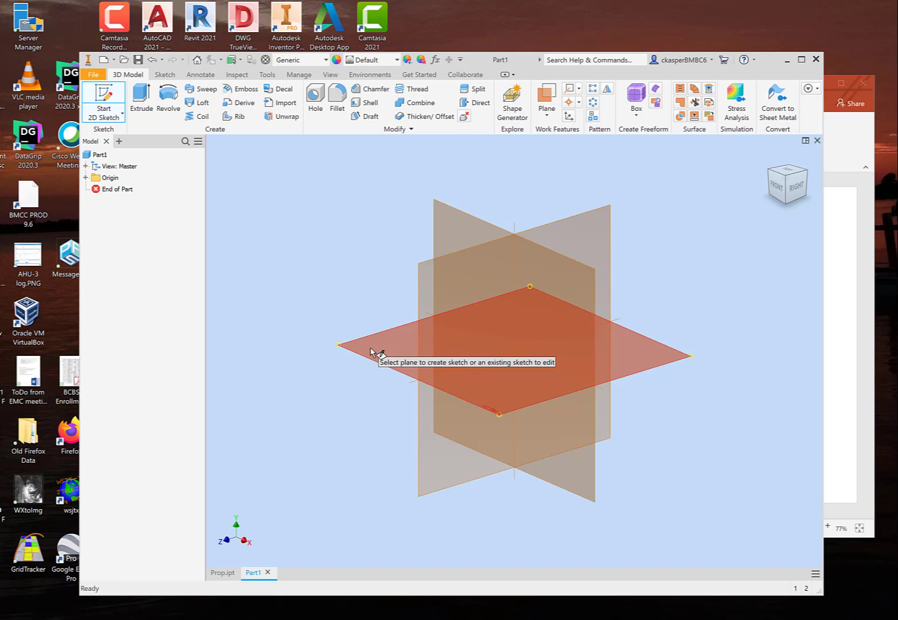
click(86, 178)
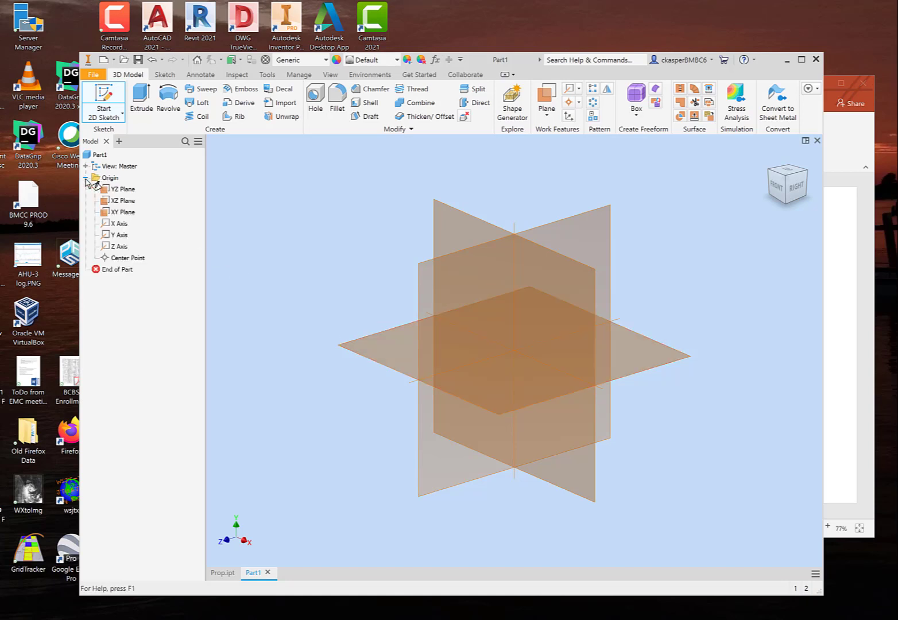
click(374, 351)
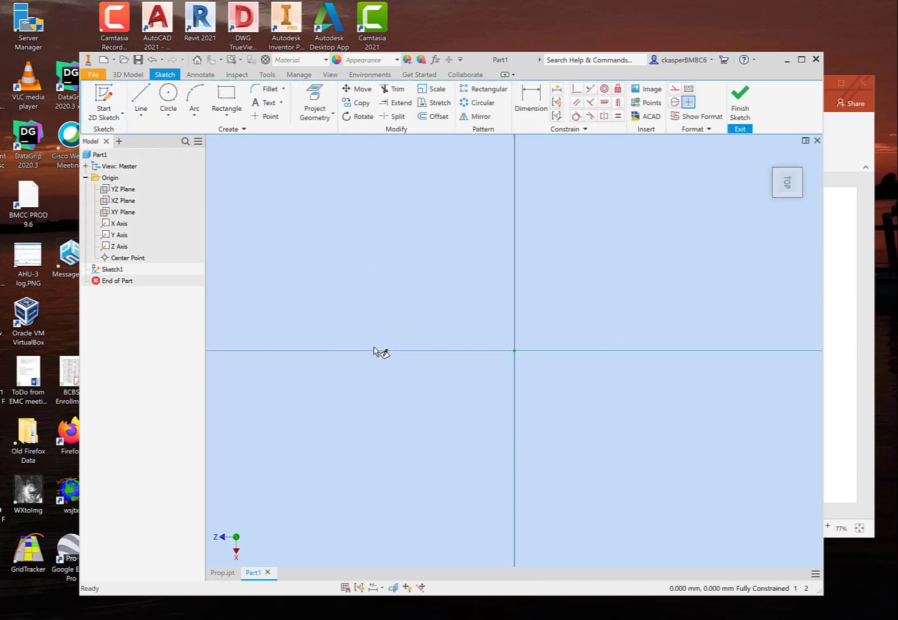
Sketch a circle about 140 mm in diameter, centred on the origin.
mouse_move(803, 184)
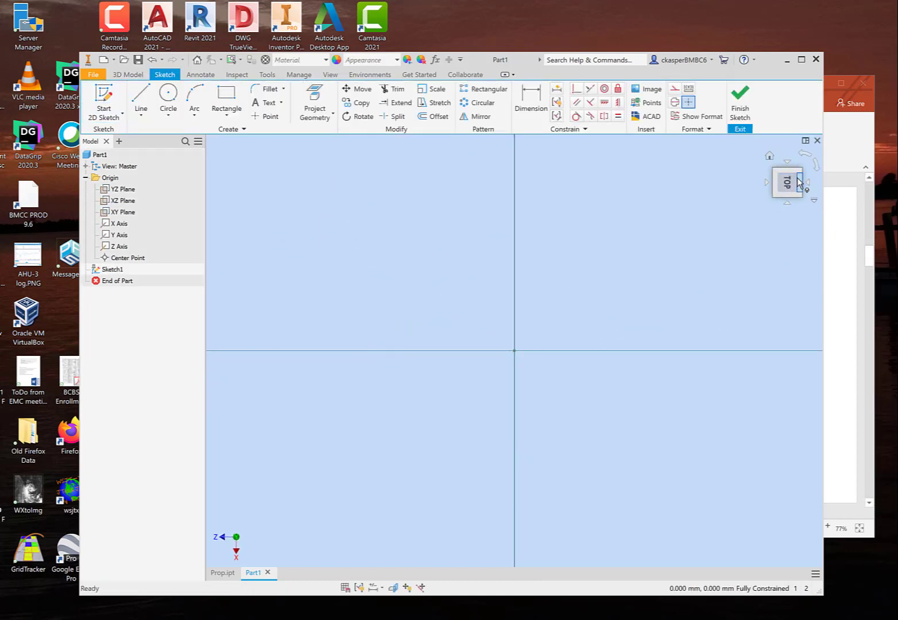
click(806, 157)
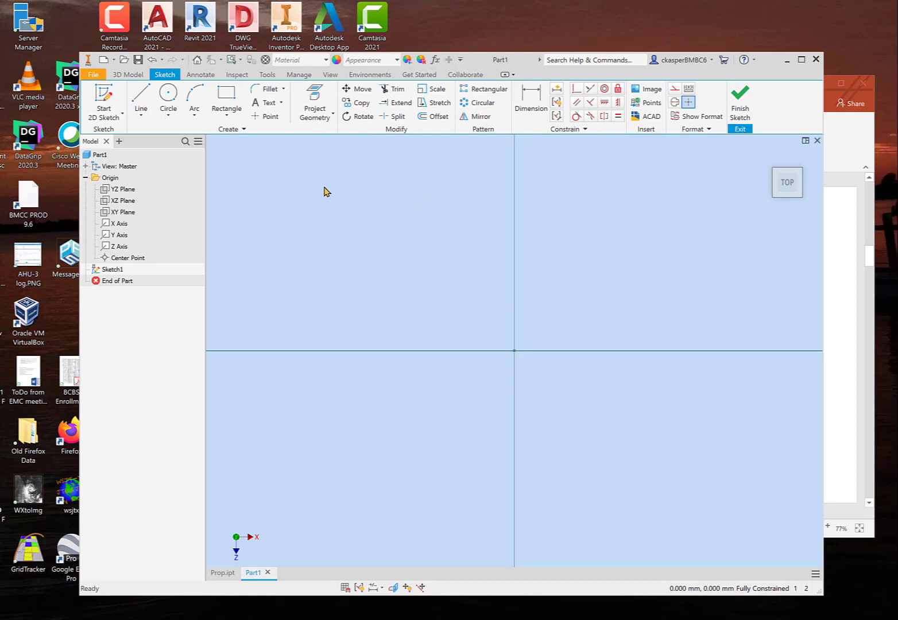
click(169, 95)
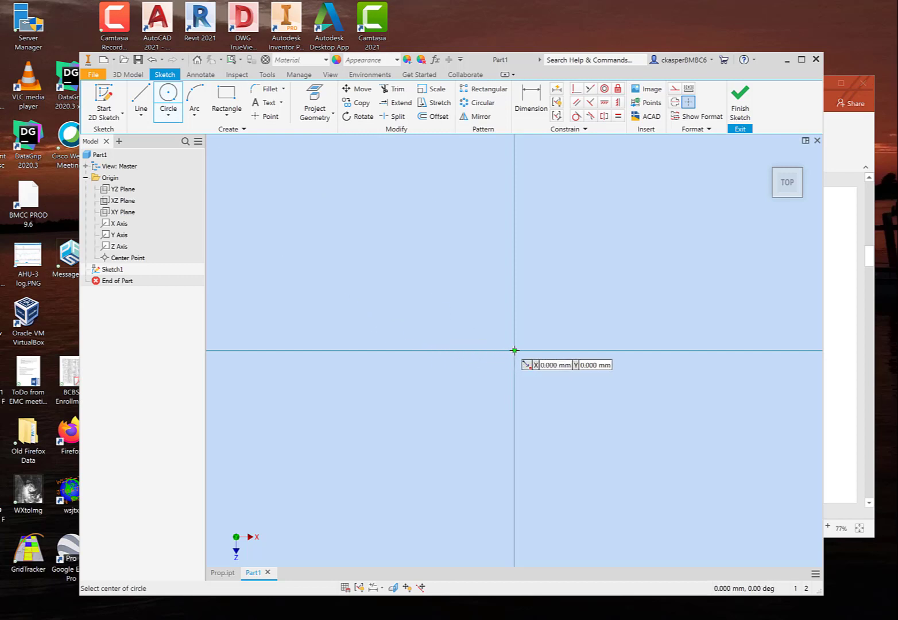
click(514, 351)
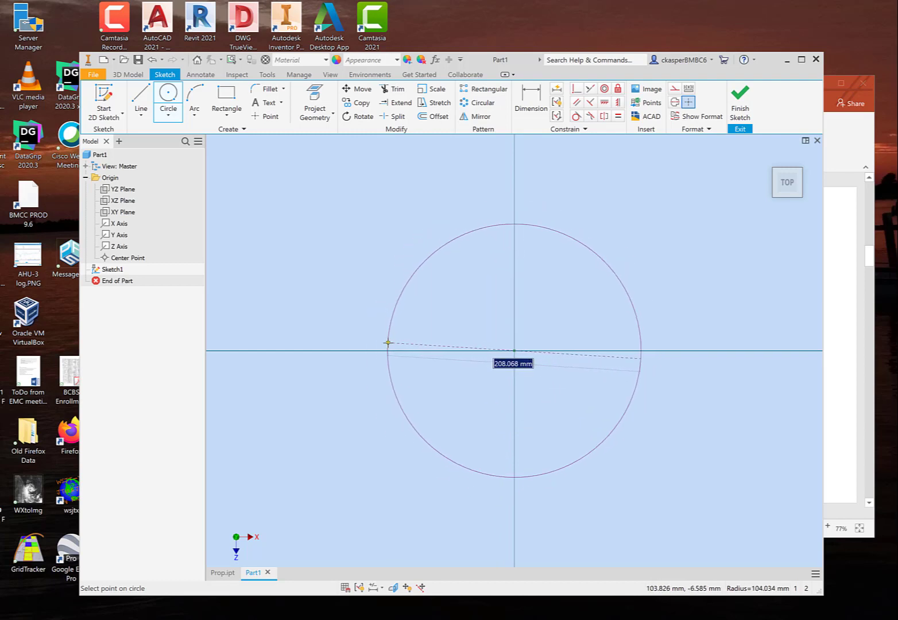
click(433, 327)
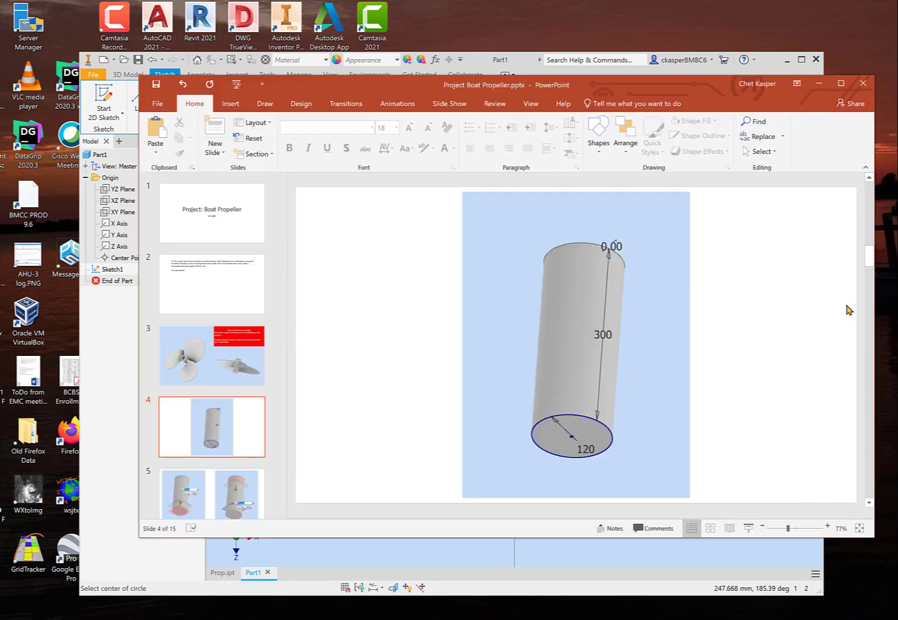
Check the cylinder slide in PowerPoint, dimension the circle's diameter to 120 mm in Inventor, and finish the sketch.
click(846, 310)
click(114, 549)
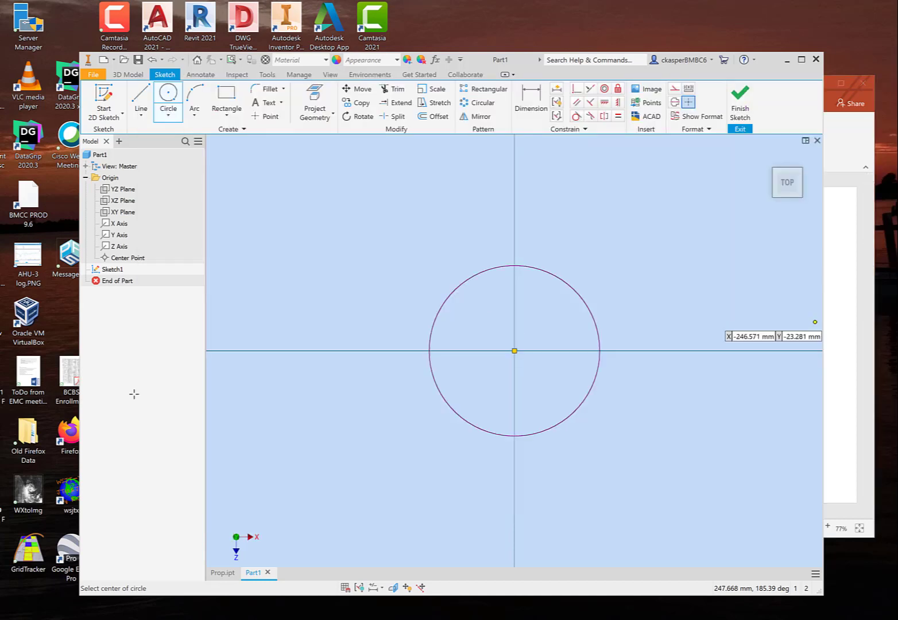
click(531, 100)
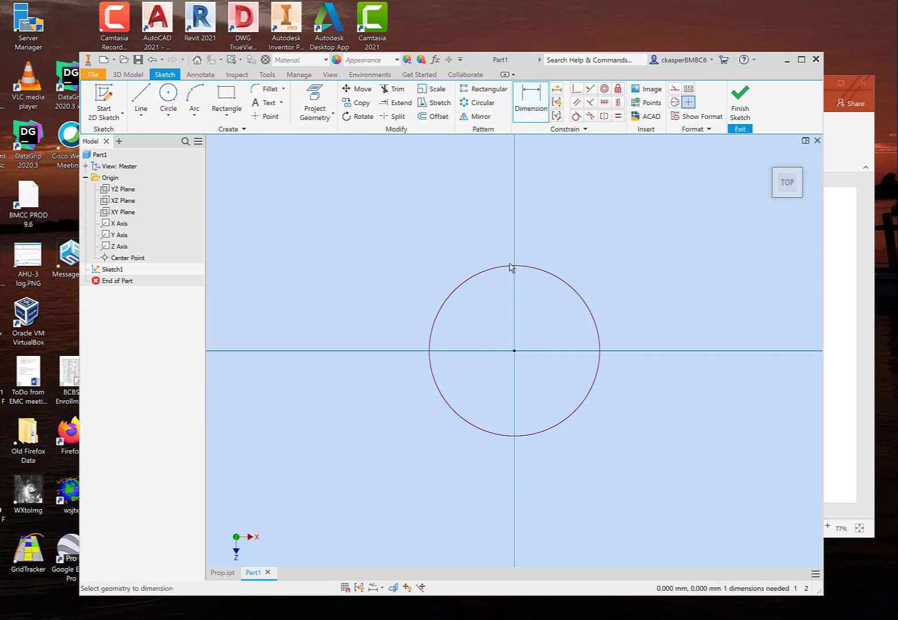
click(478, 277)
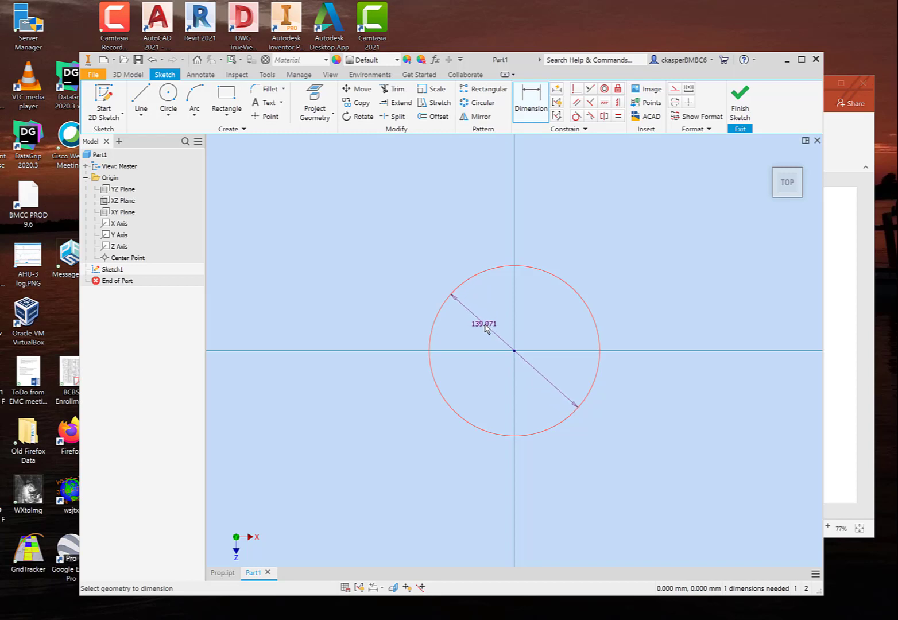
click(486, 325)
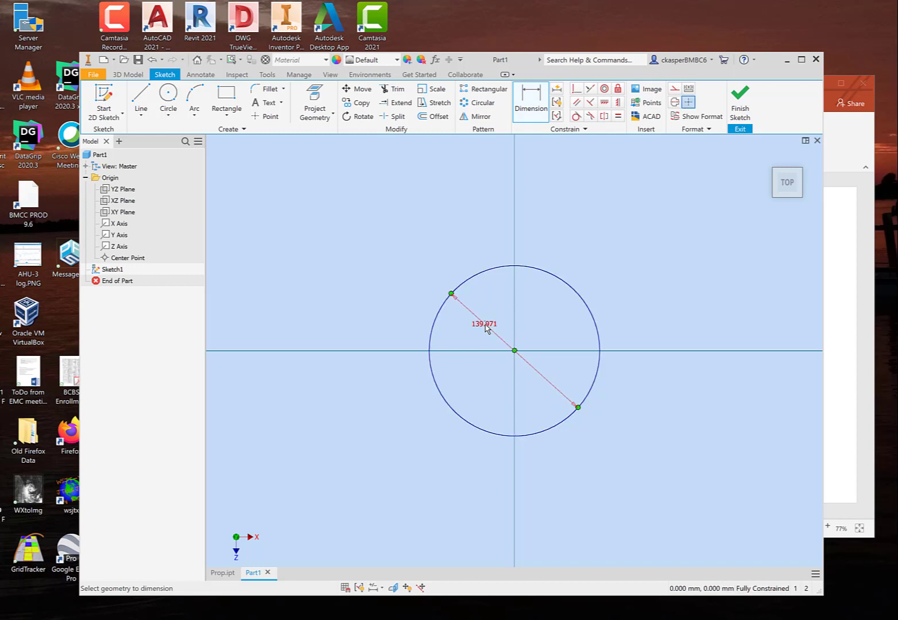
double_click(486, 326)
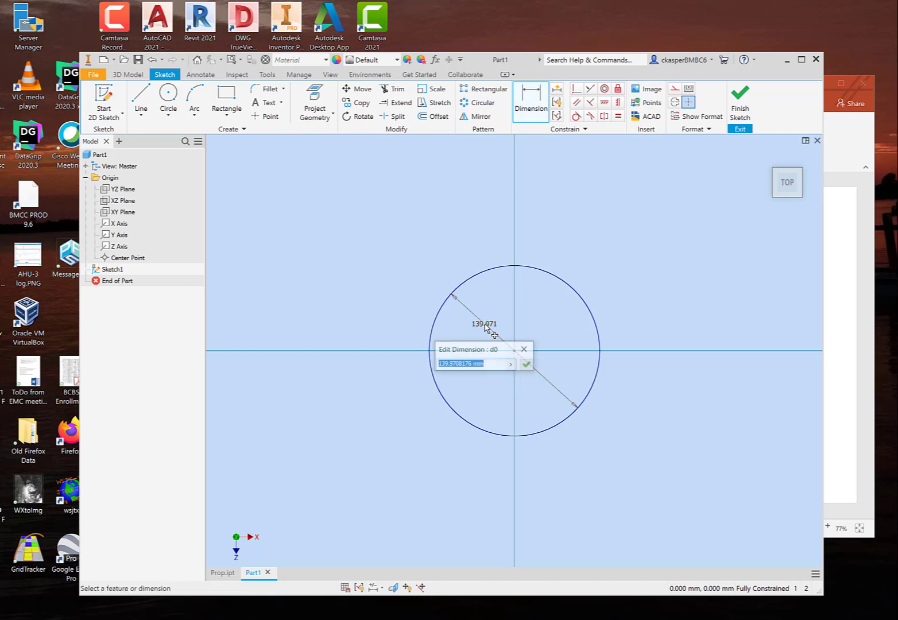
text(12)
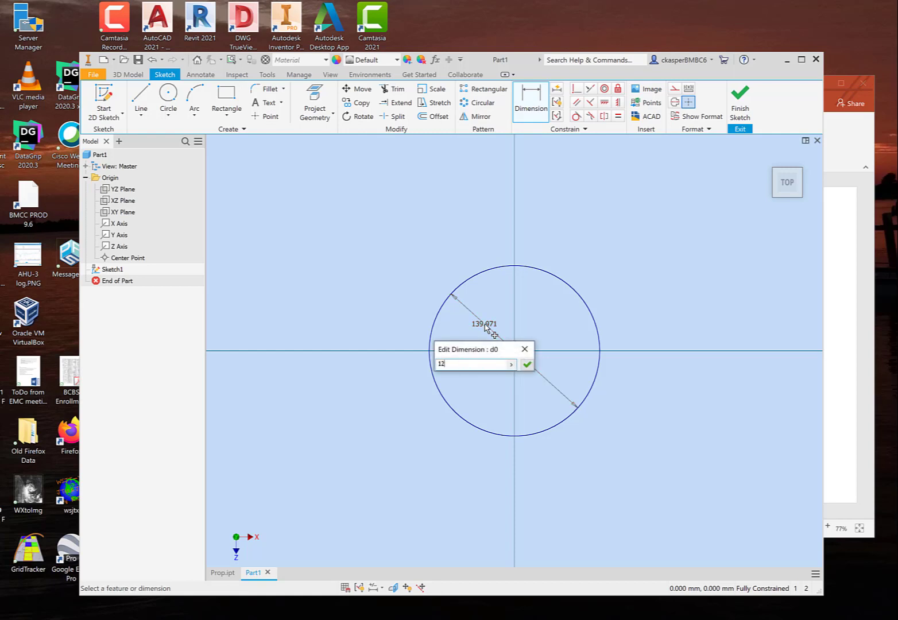
text(0)
key(Return)
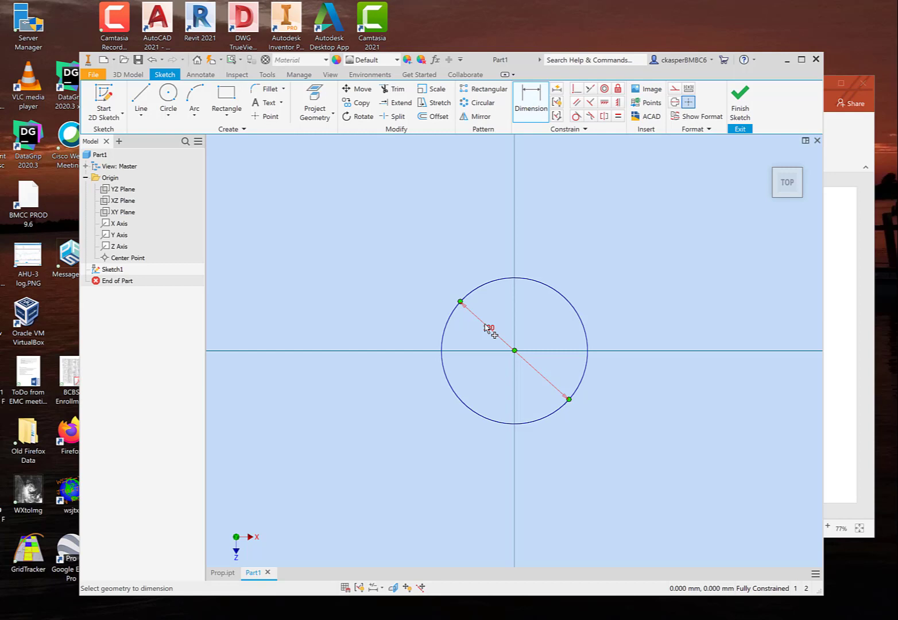
click(741, 107)
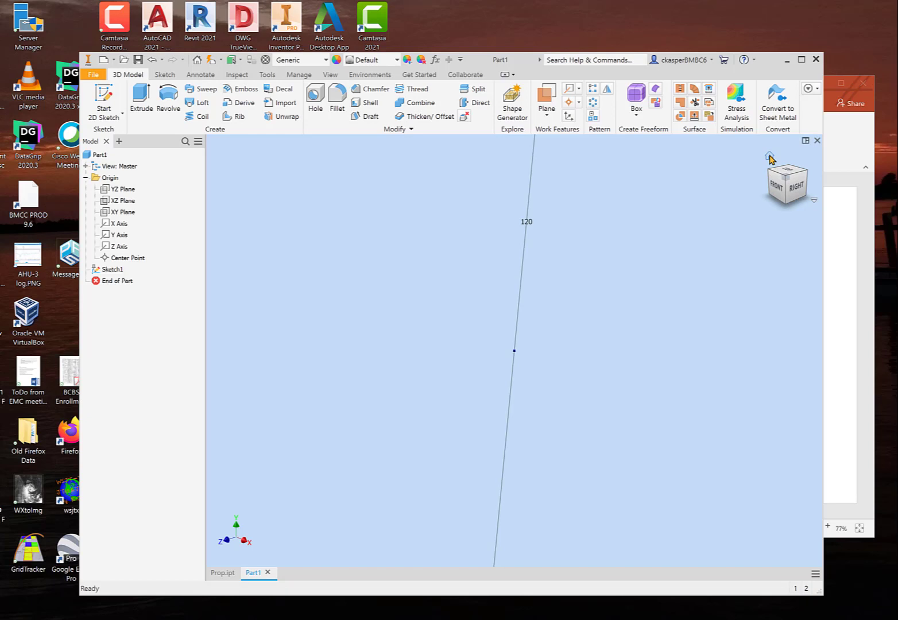
Check the cylinder's height on the PowerPoint slide, and extrude the circle 300 mm in Inventor.
click(769, 156)
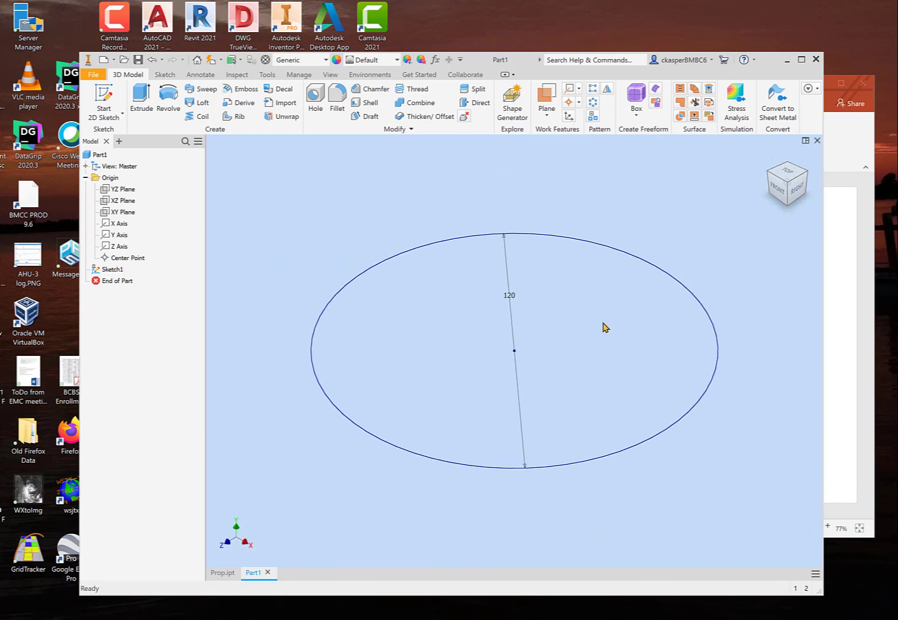
scroll(519, 368, down, 3)
scroll(518, 367, up, 3)
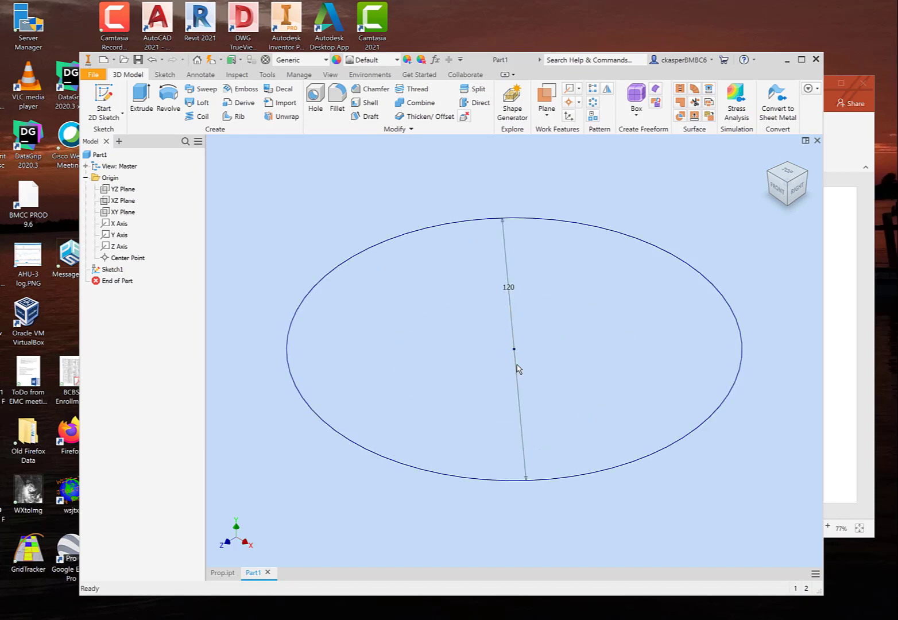
scroll(519, 367, down, 5)
scroll(518, 368, down, 3)
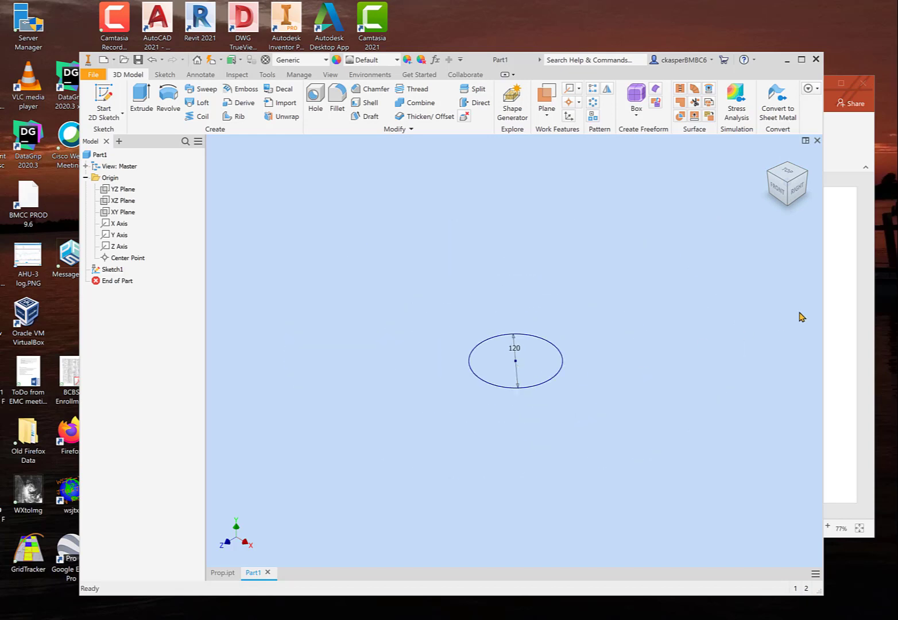
click(848, 267)
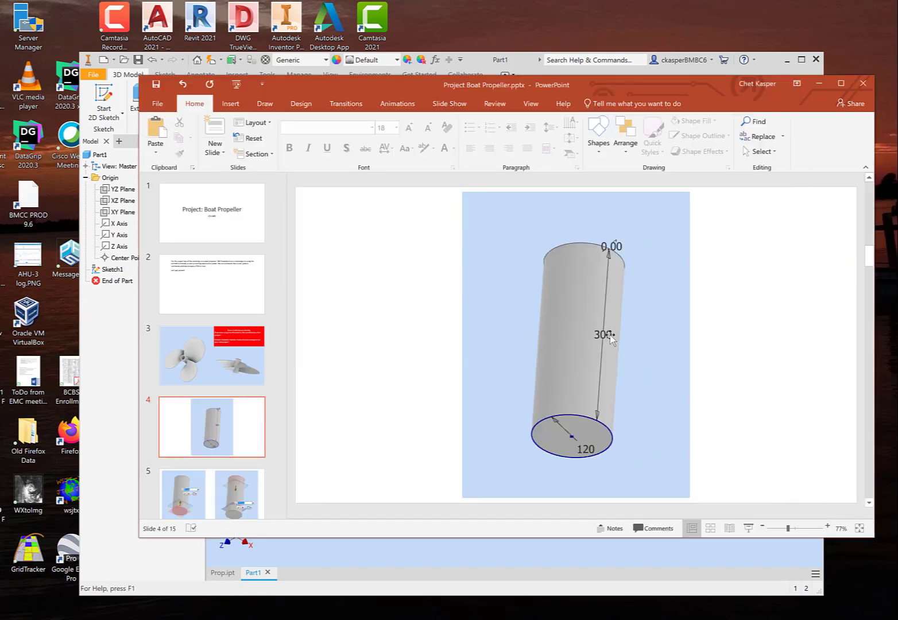
click(120, 545)
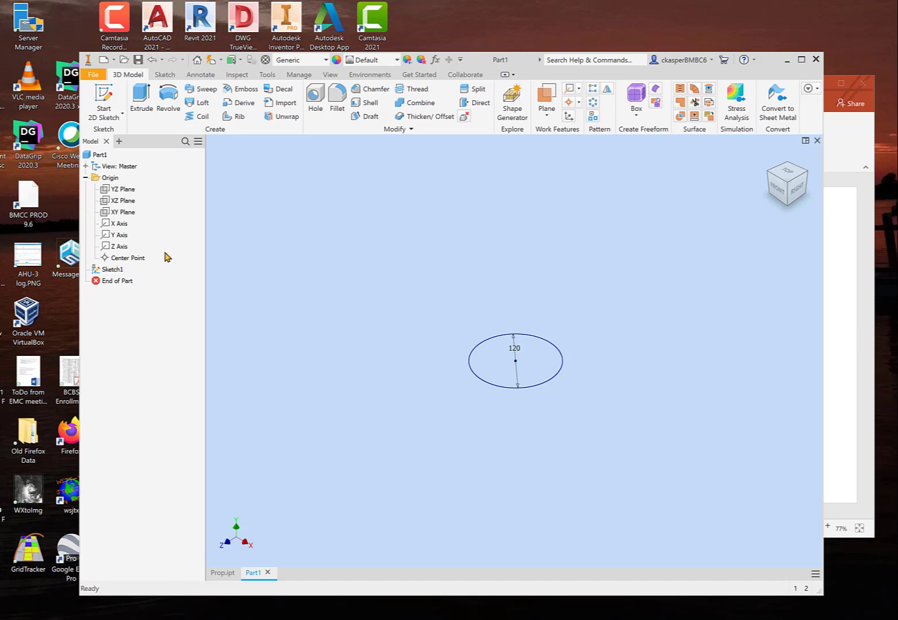
click(114, 271)
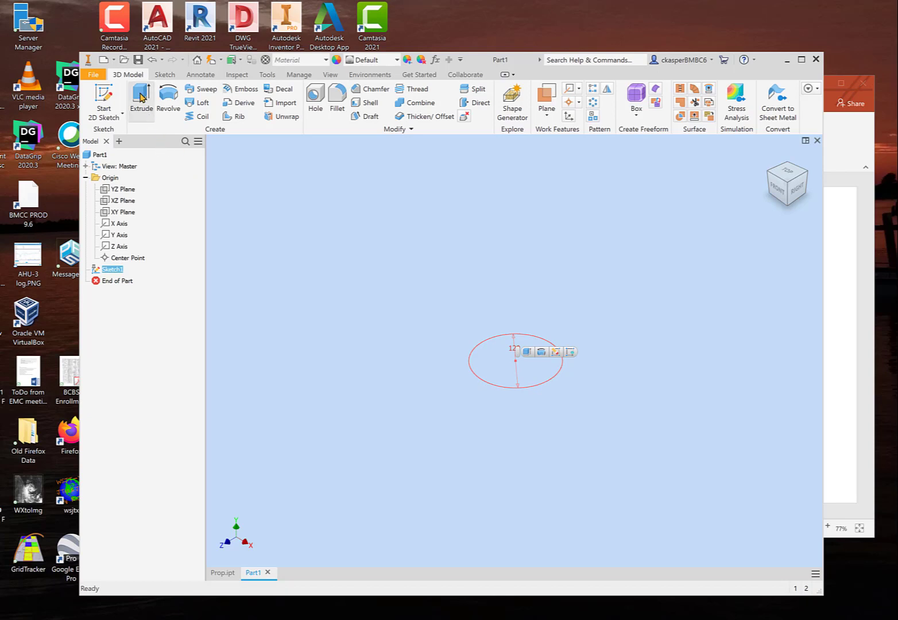
click(141, 98)
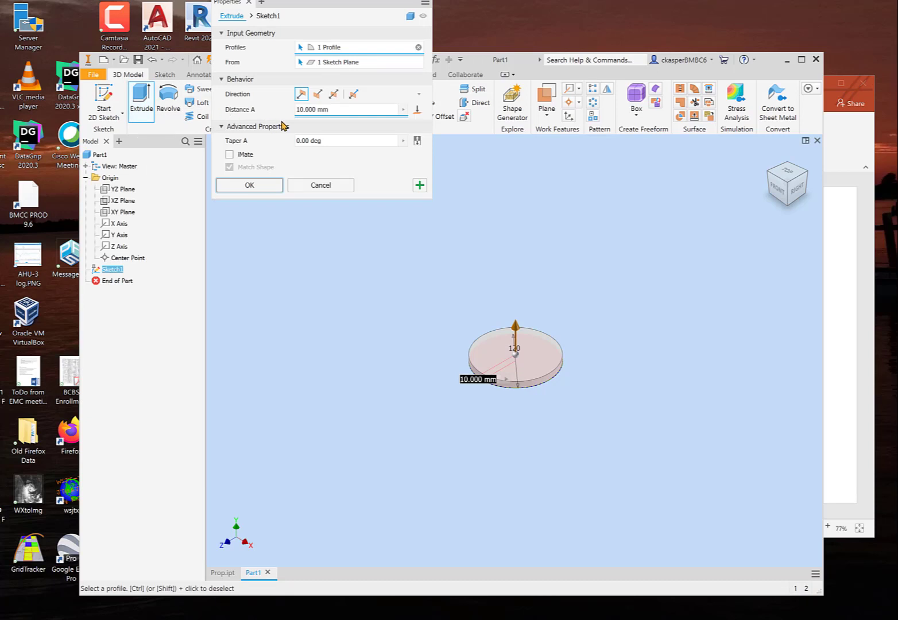
click(300, 109)
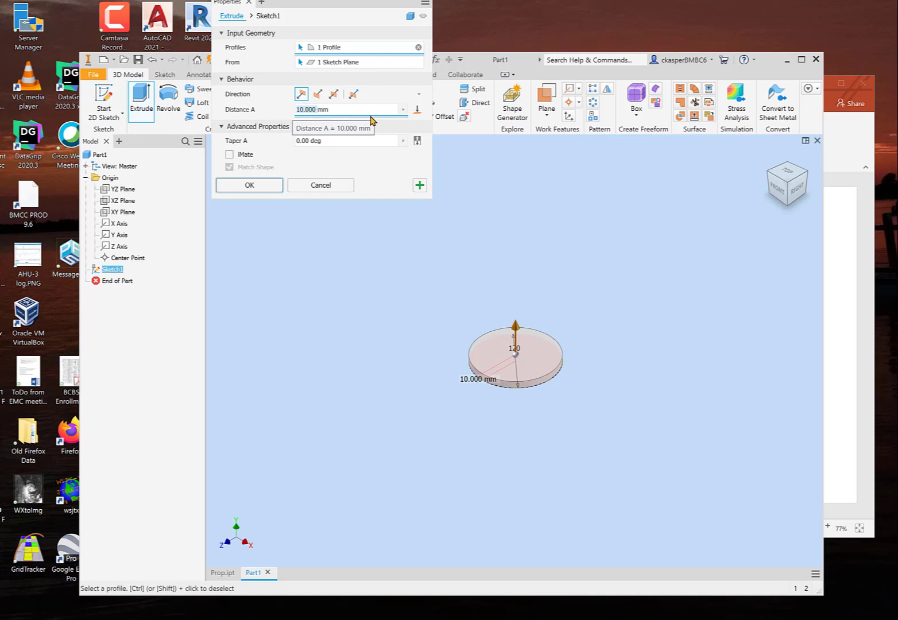
text(300mm)
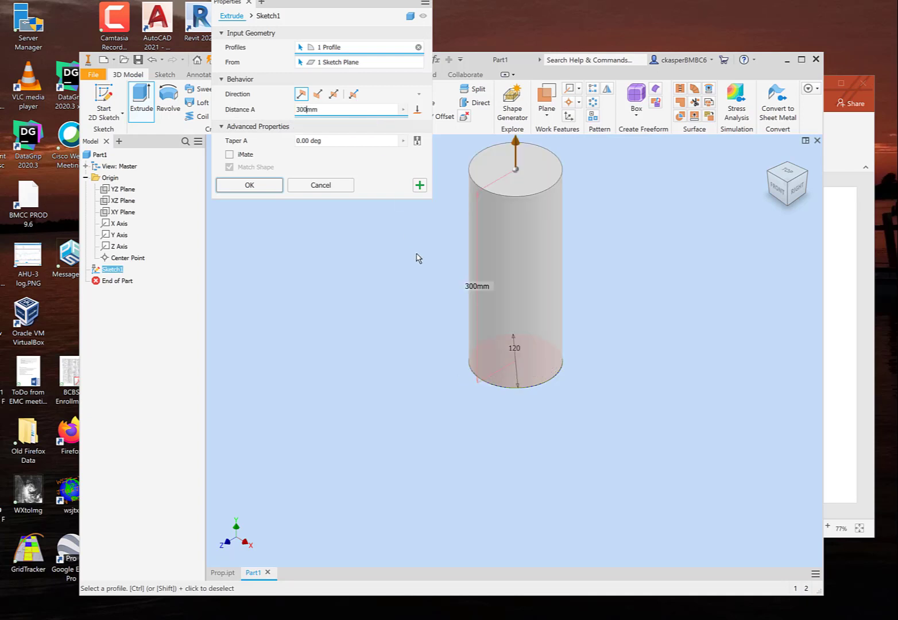
click(247, 185)
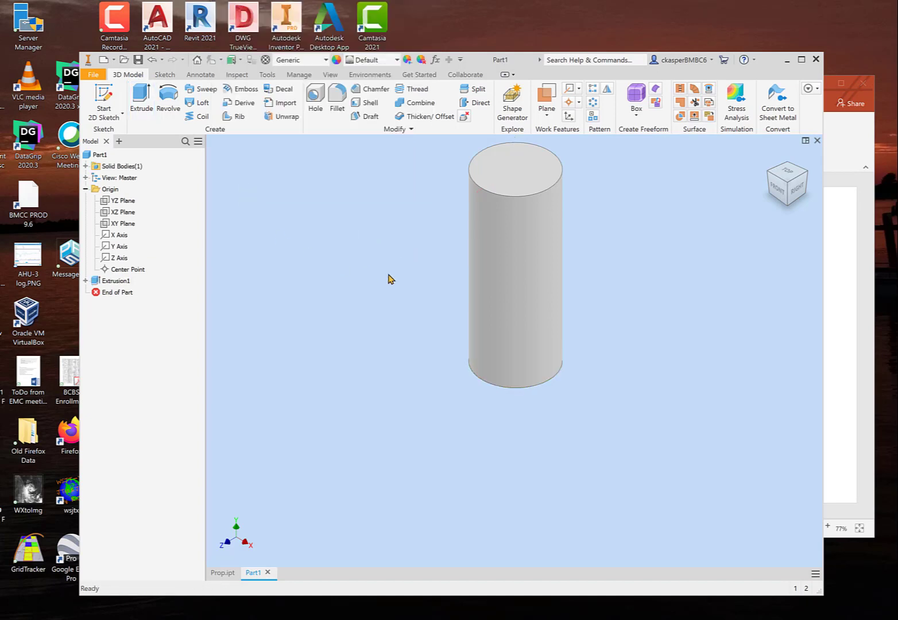
Show the extruded cylinder's dimensions and compare them with the PowerPoint slide, then inspect the cylinder from below in Inventor.
key(F2)
drag(419, 263, 411, 299)
key(Escape)
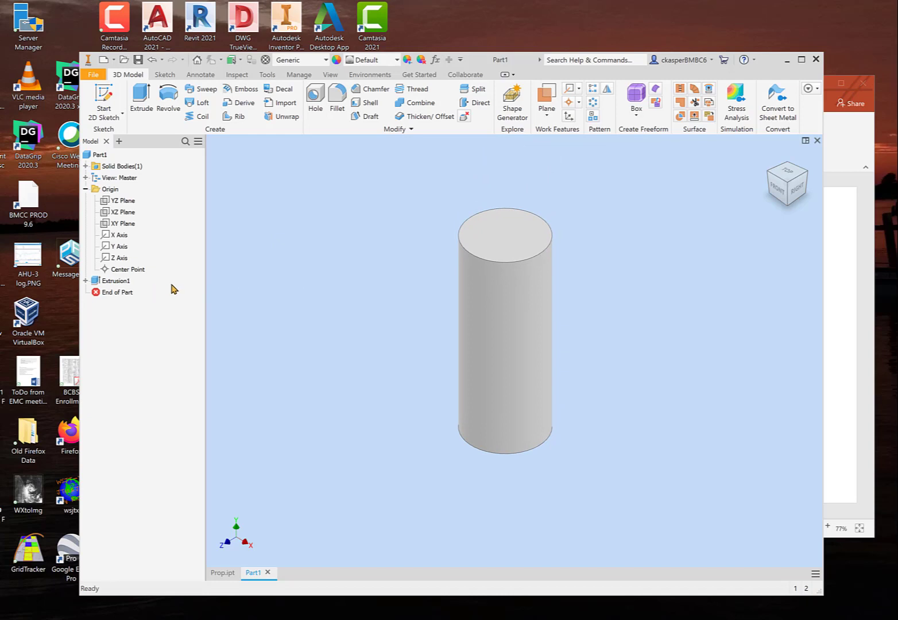
right_click(121, 285)
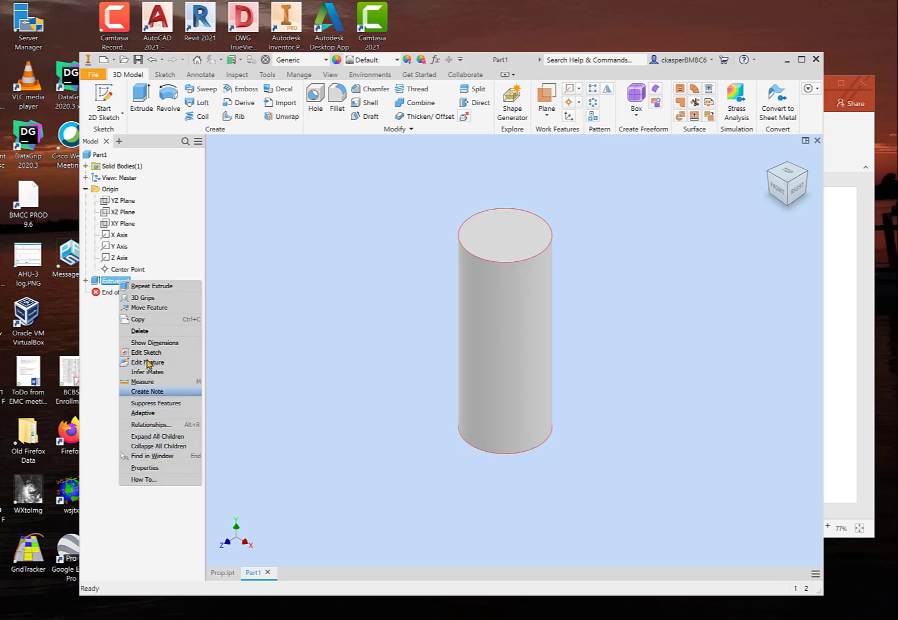
click(172, 344)
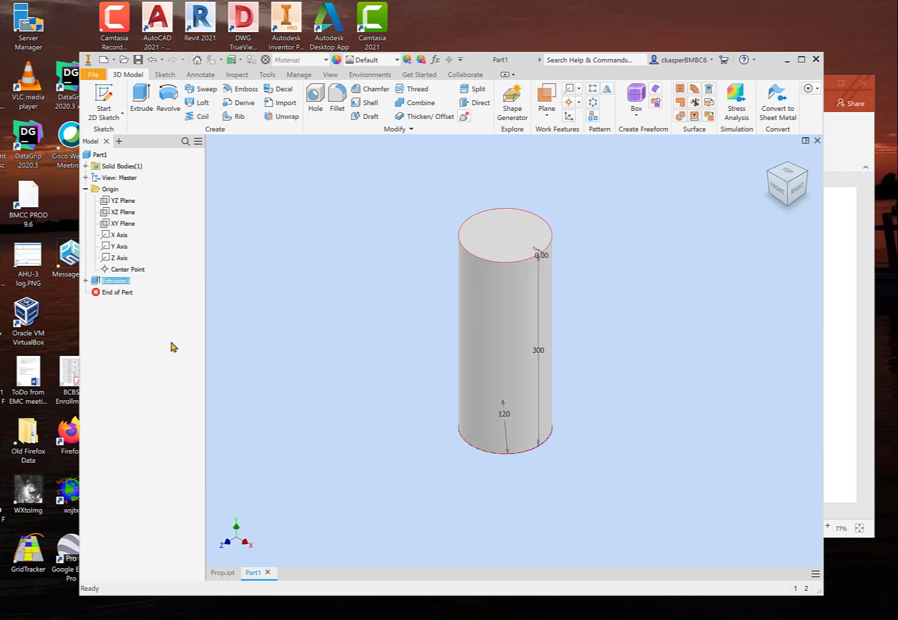
click(860, 371)
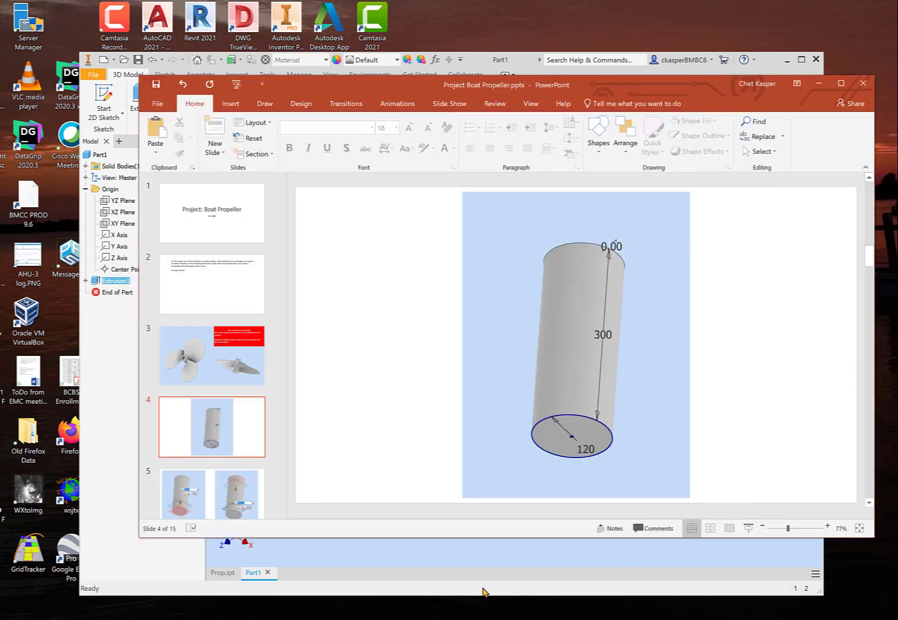
click(142, 570)
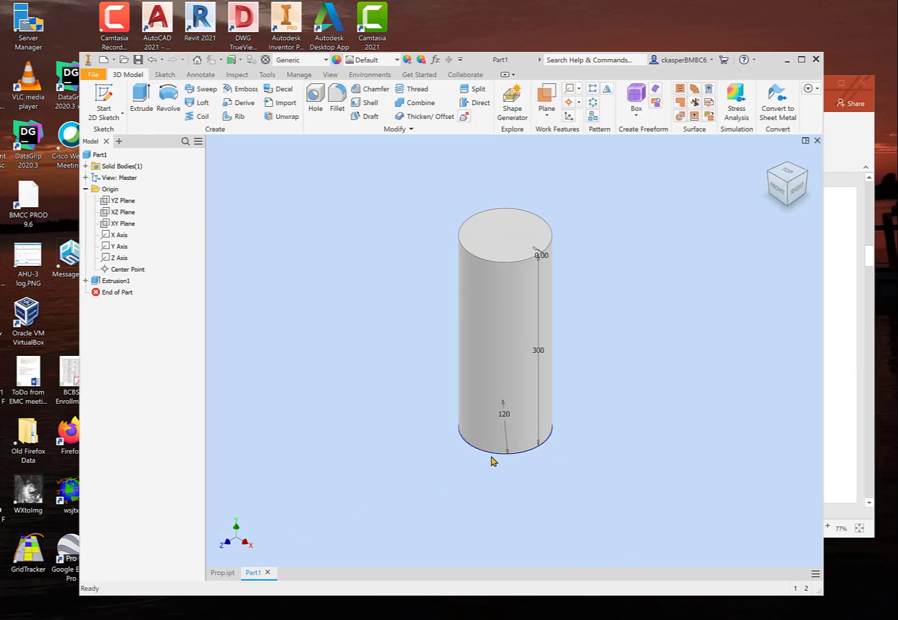
shift+middle_drag(491, 460, 484, 411)
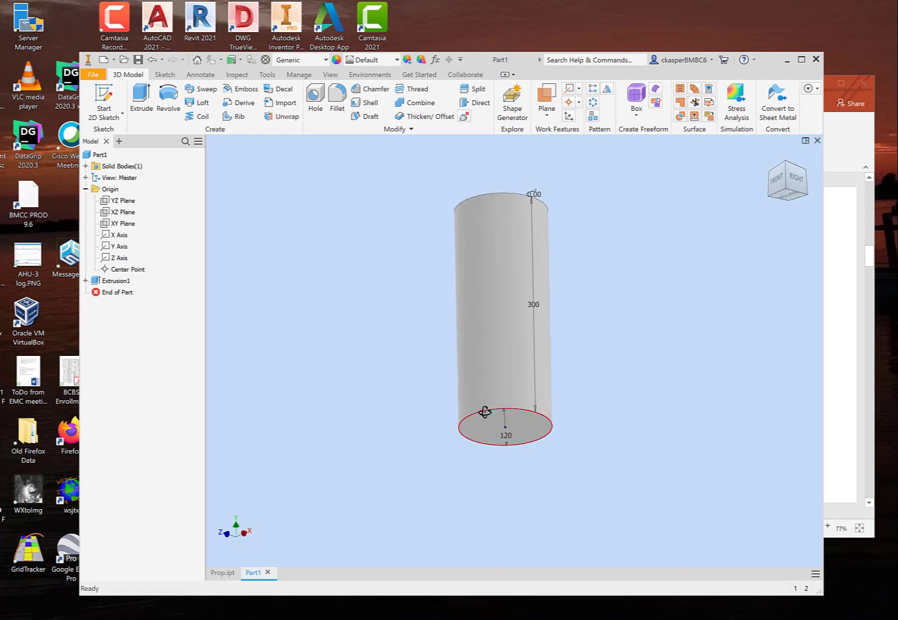
click(484, 412)
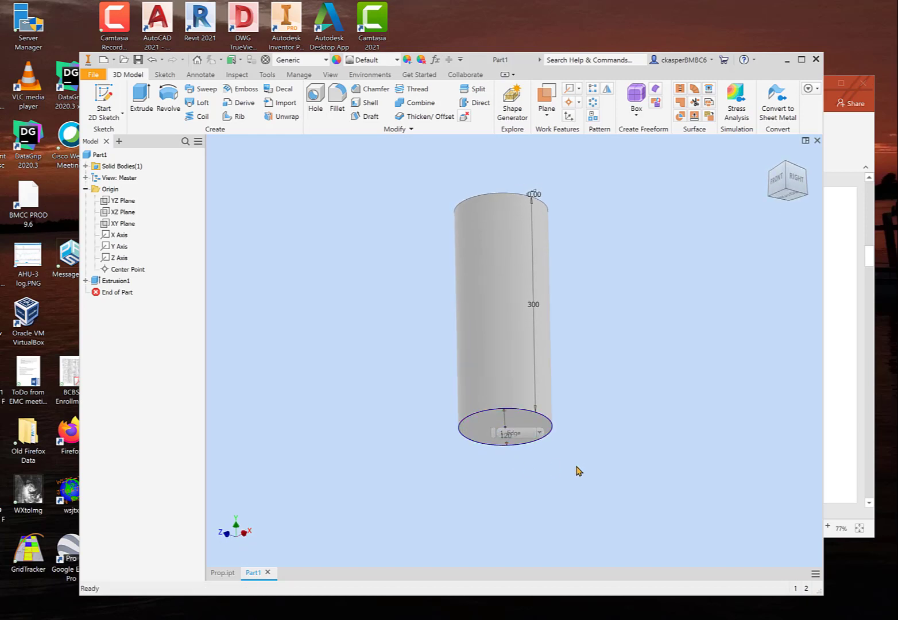
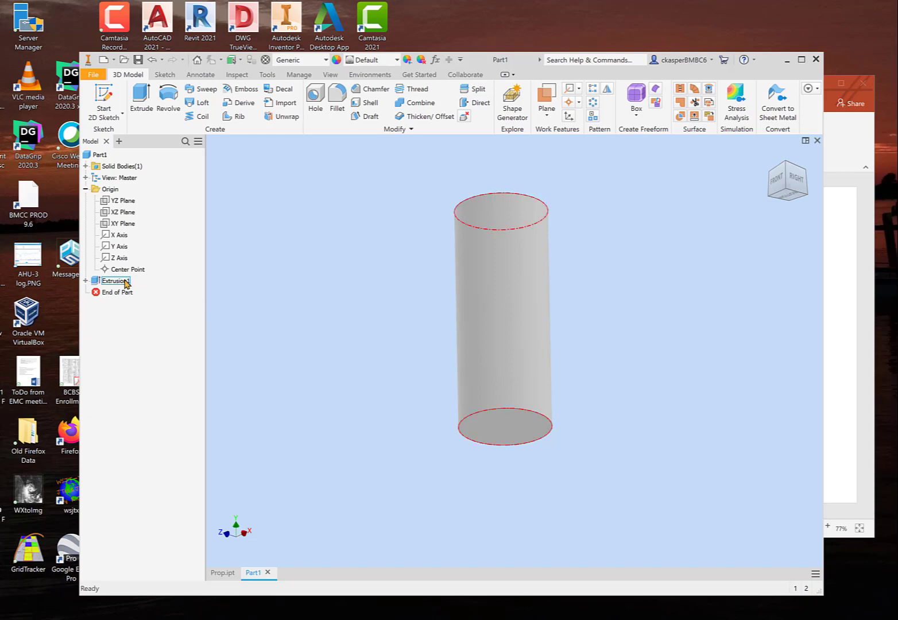
Display the cylinder extrusion's dimensions again to review them, and clear the selection.
right_click(124, 281)
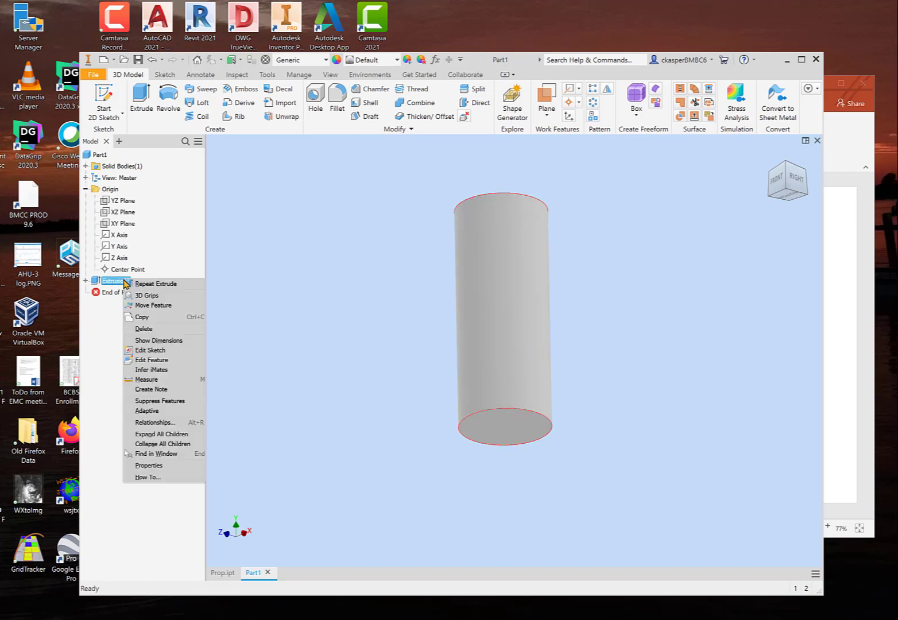
click(169, 342)
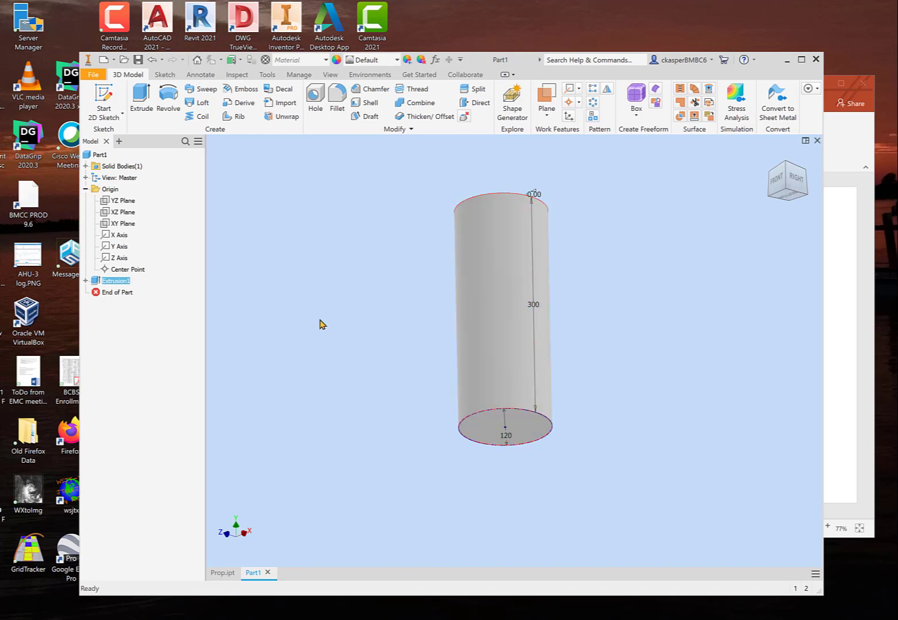
click(114, 282)
click(126, 281)
click(337, 344)
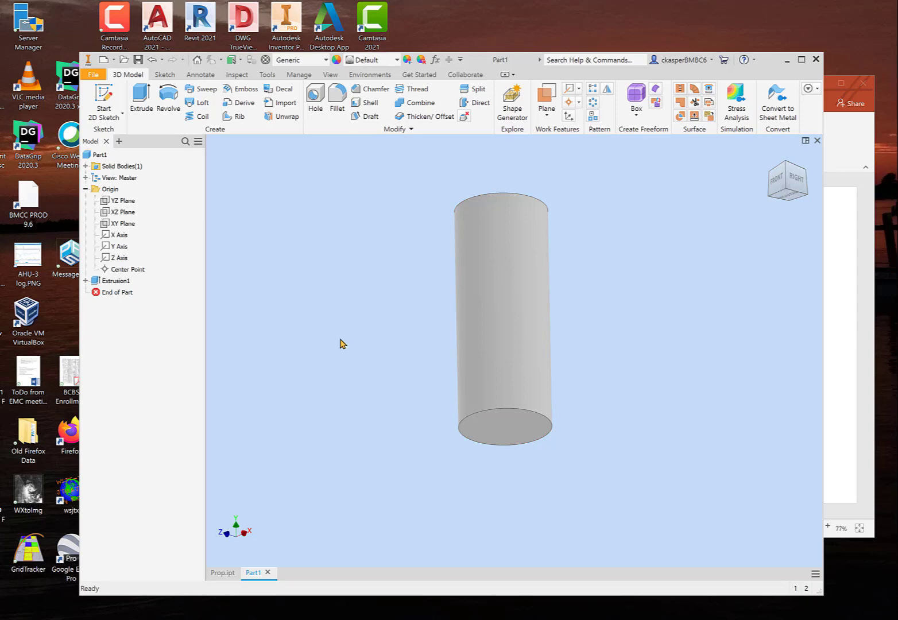
Check the work plane slide in PowerPoint, and in Inventor start a plane offset from the cylinder's bottom face, about 40 mm into the body.
click(837, 289)
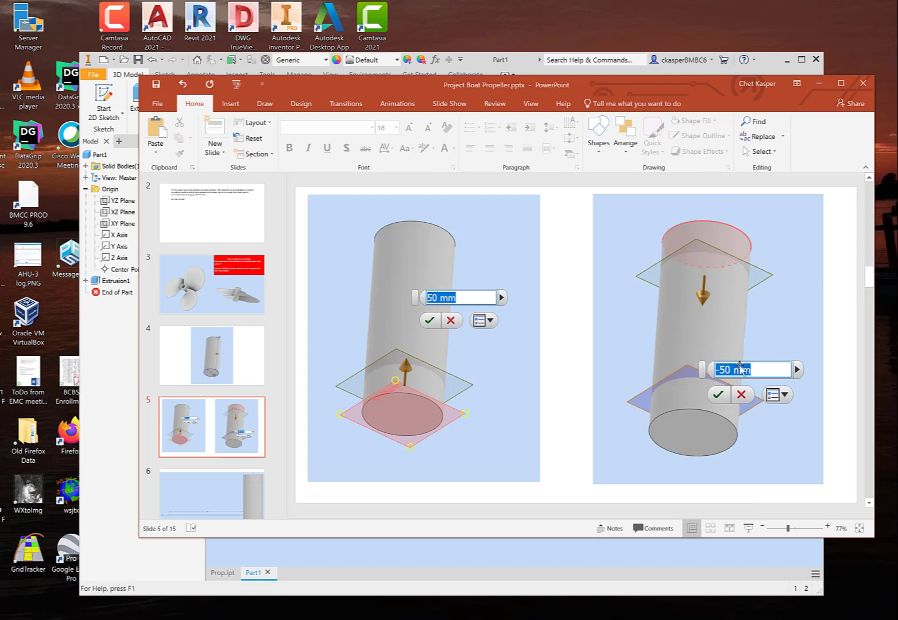
click(116, 489)
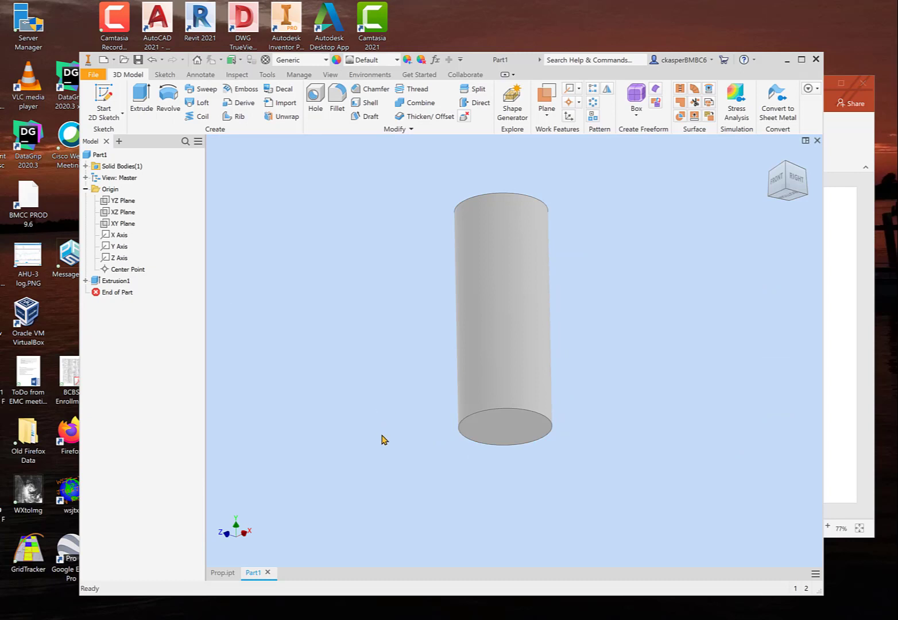
click(498, 435)
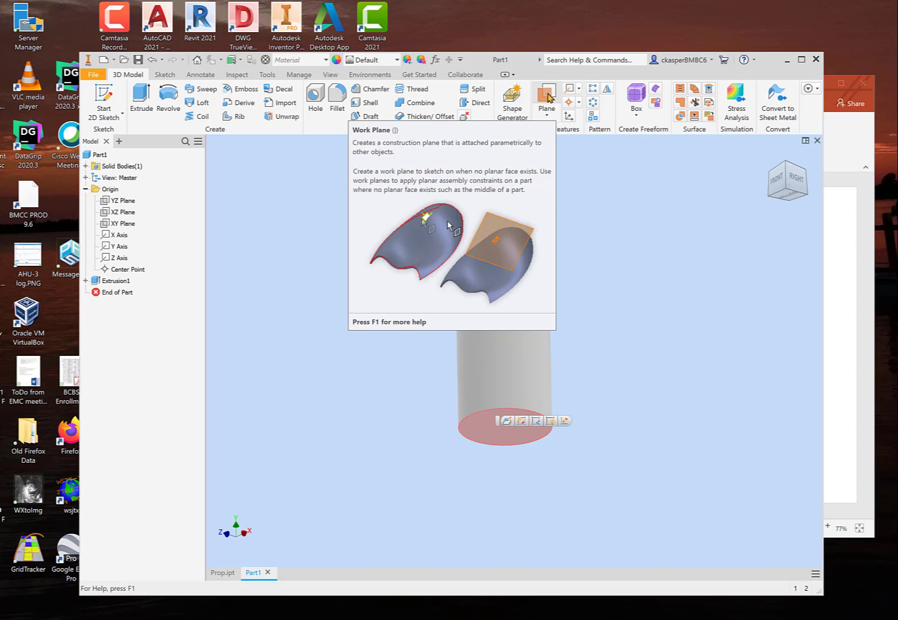
click(547, 97)
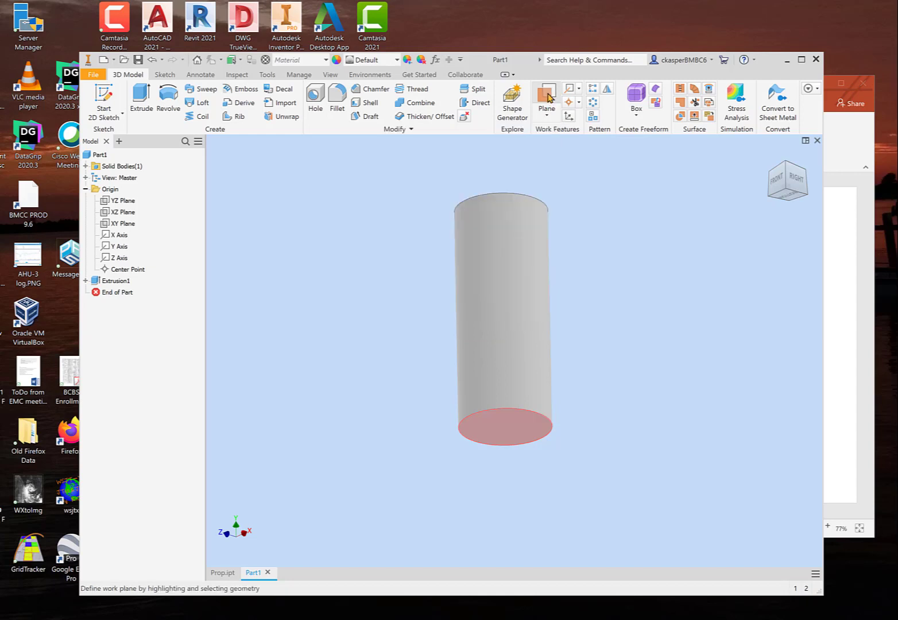
click(548, 115)
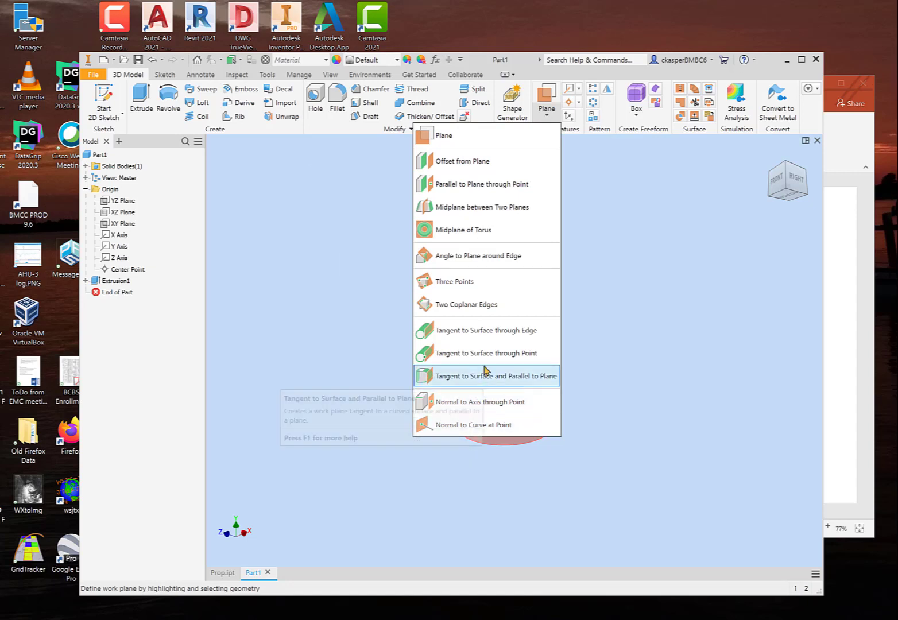
click(503, 166)
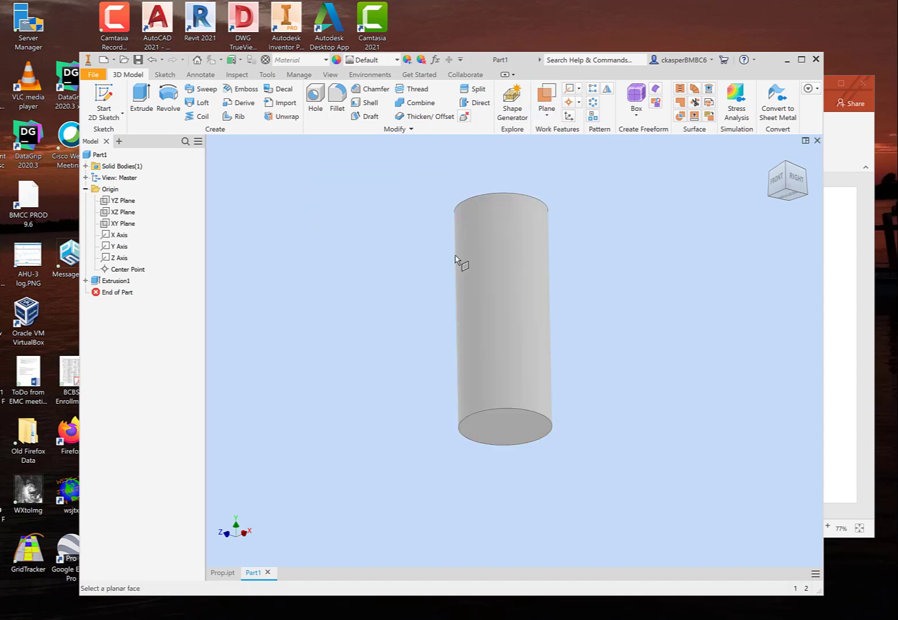
click(489, 435)
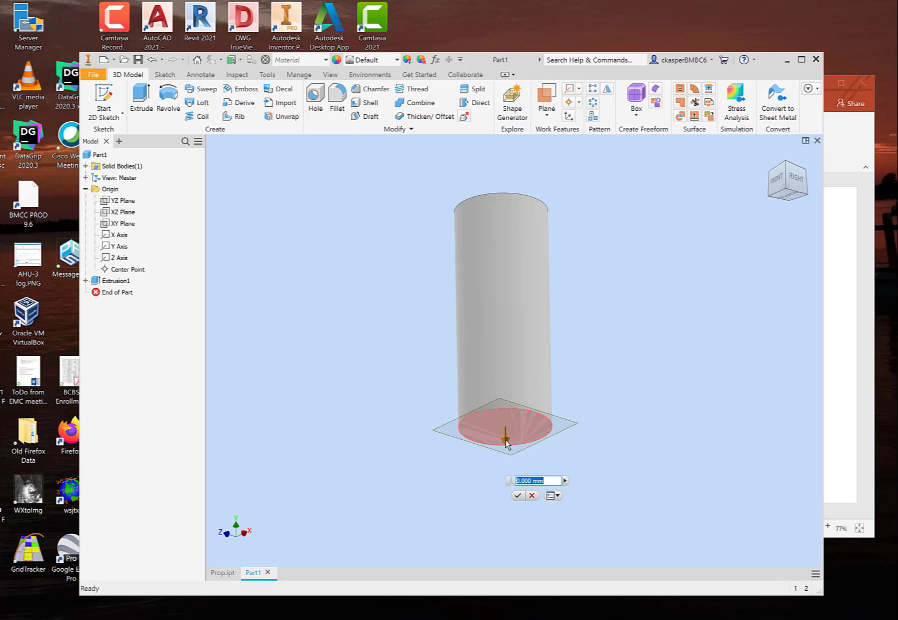
drag(506, 443, 506, 423)
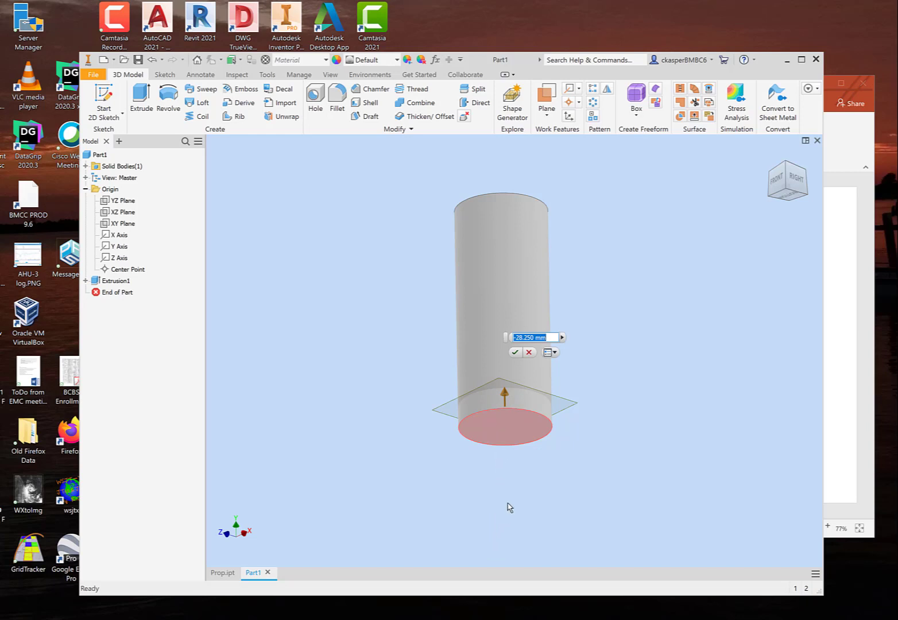
mouse_move(505, 394)
mouse_down()
mouse_move(506, 451)
mouse_move(504, 385)
mouse_up()
Check the offset on the PowerPoint slide, and create the work plane in Inventor with an offset of -50 mm.
click(839, 287)
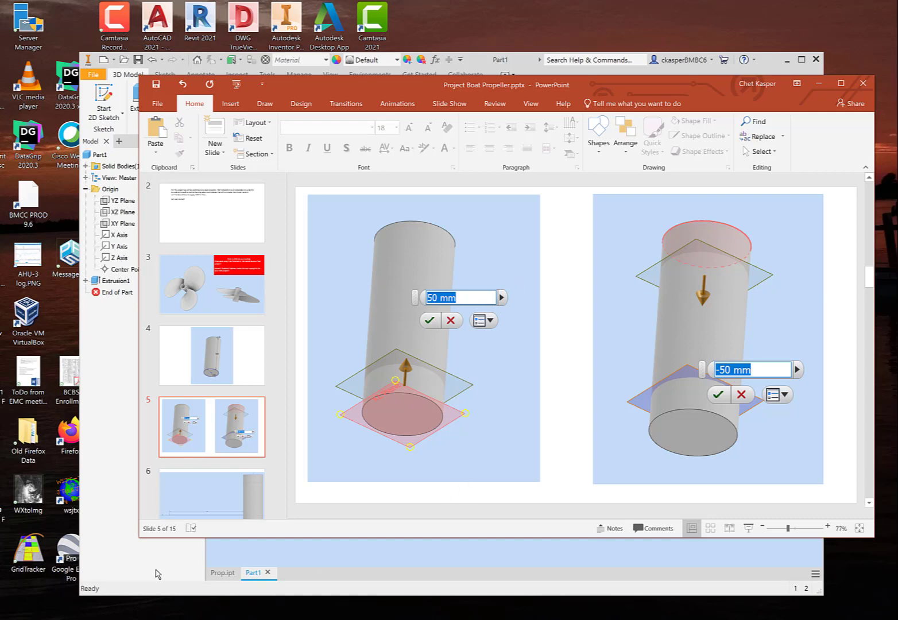
click(124, 574)
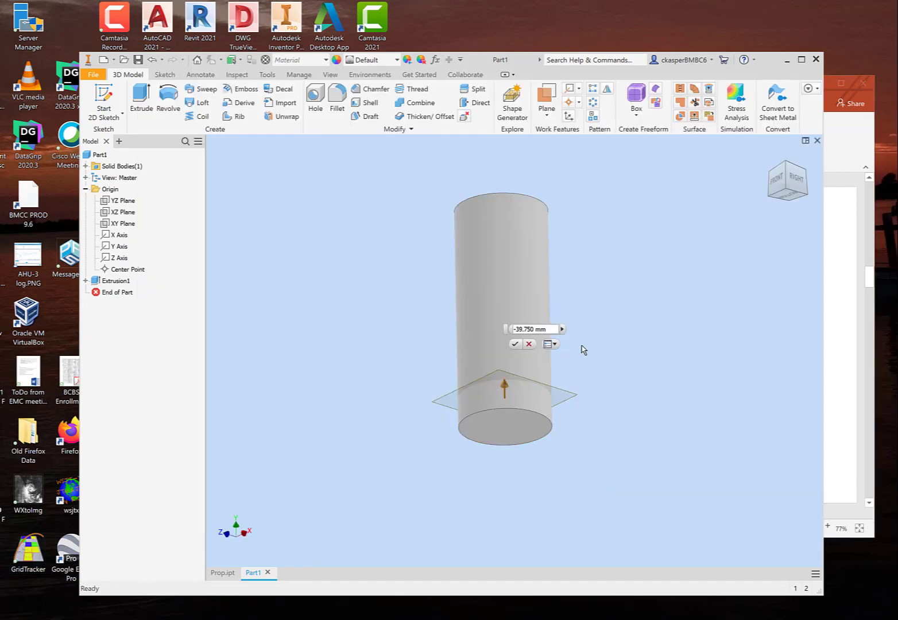
click(838, 362)
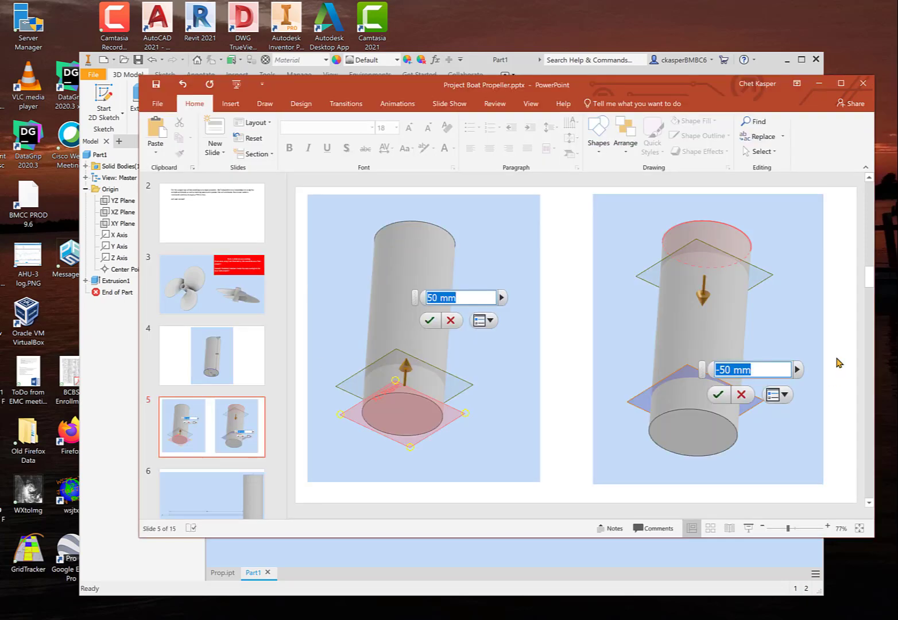
click(122, 558)
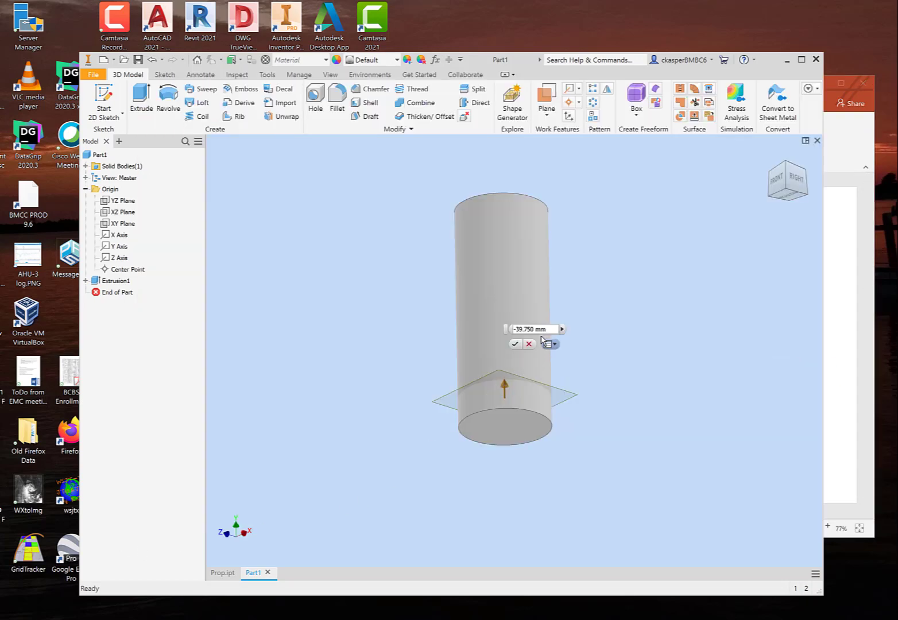
drag(550, 329, 486, 333)
text(-50)
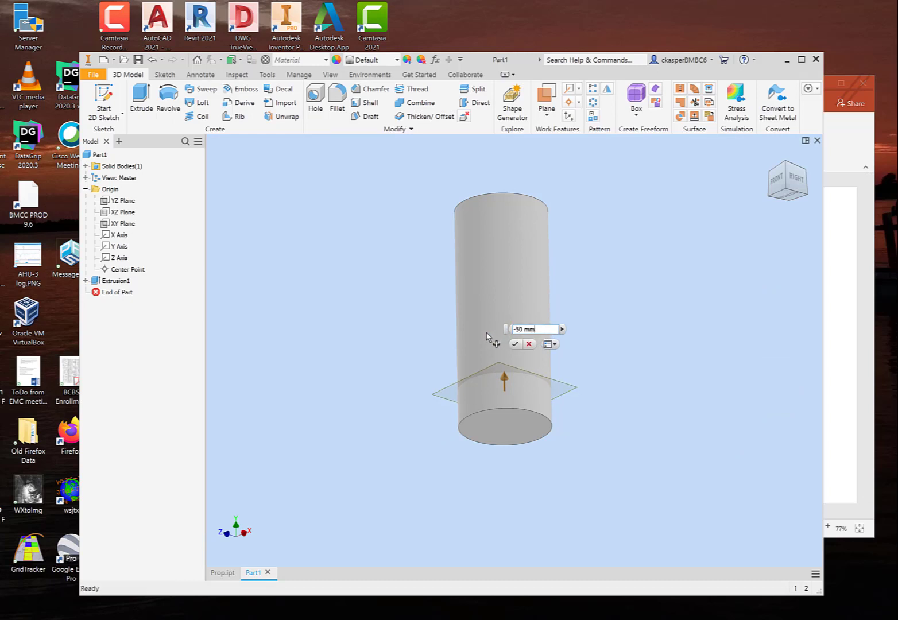
click(515, 345)
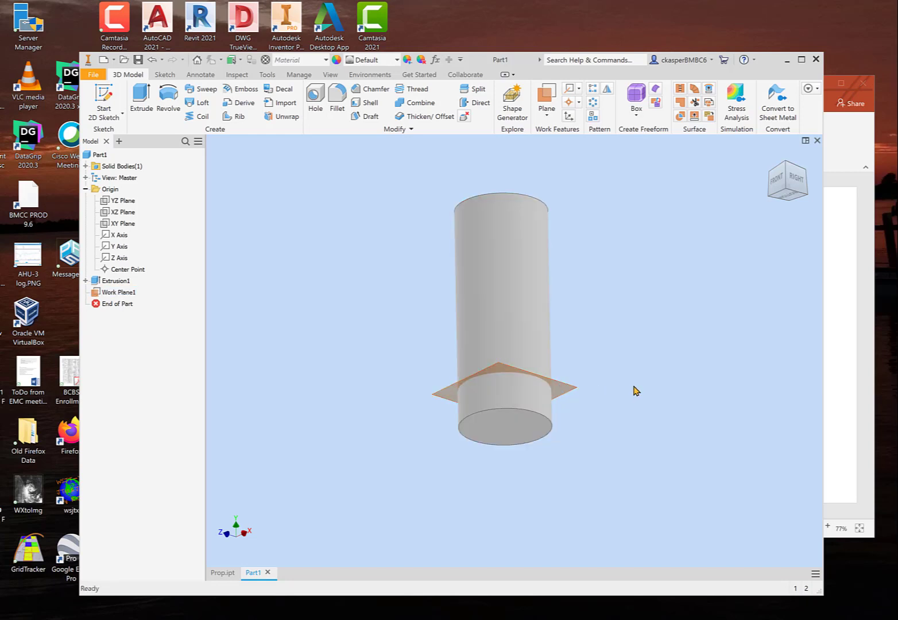
Create a second work plane offset -50 mm from the cylinder's top face, down into the body.
shift+middle_drag(607, 315, 605, 343)
click(841, 307)
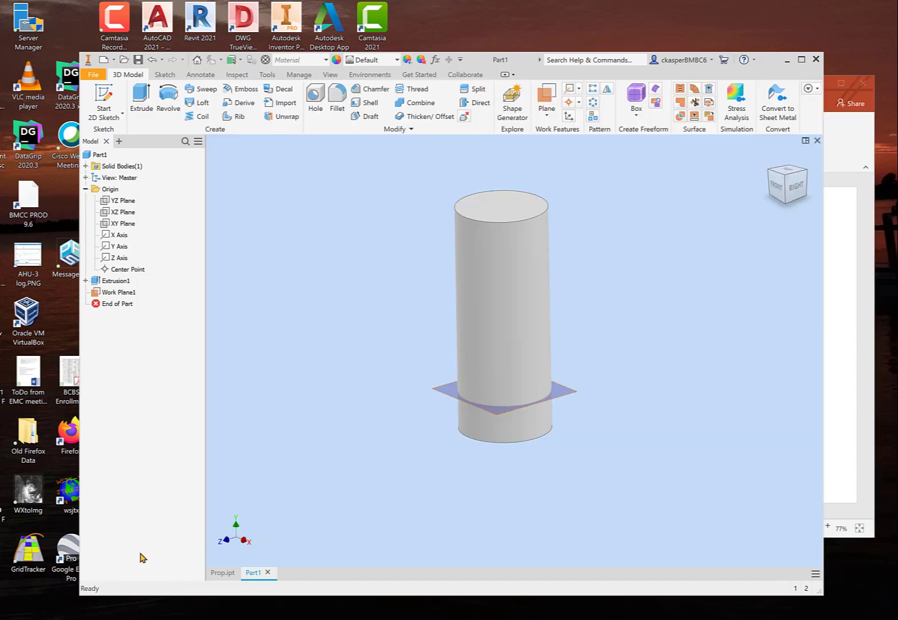
click(144, 557)
click(551, 118)
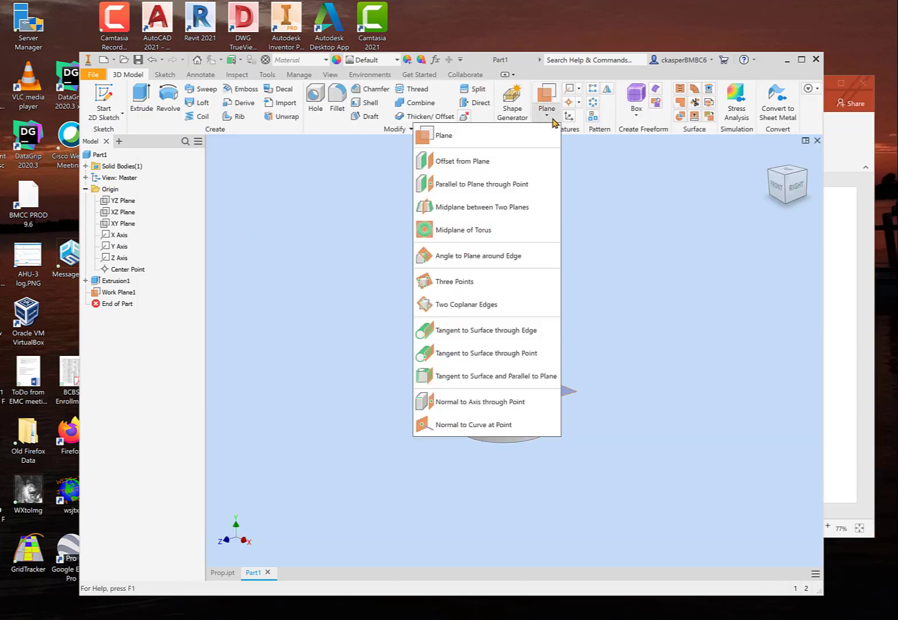
click(503, 165)
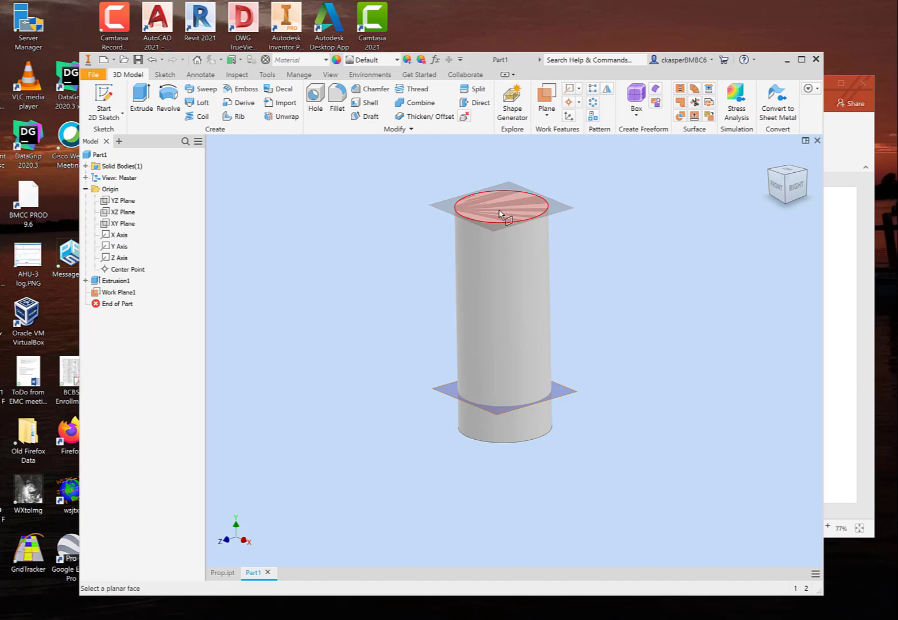
click(499, 215)
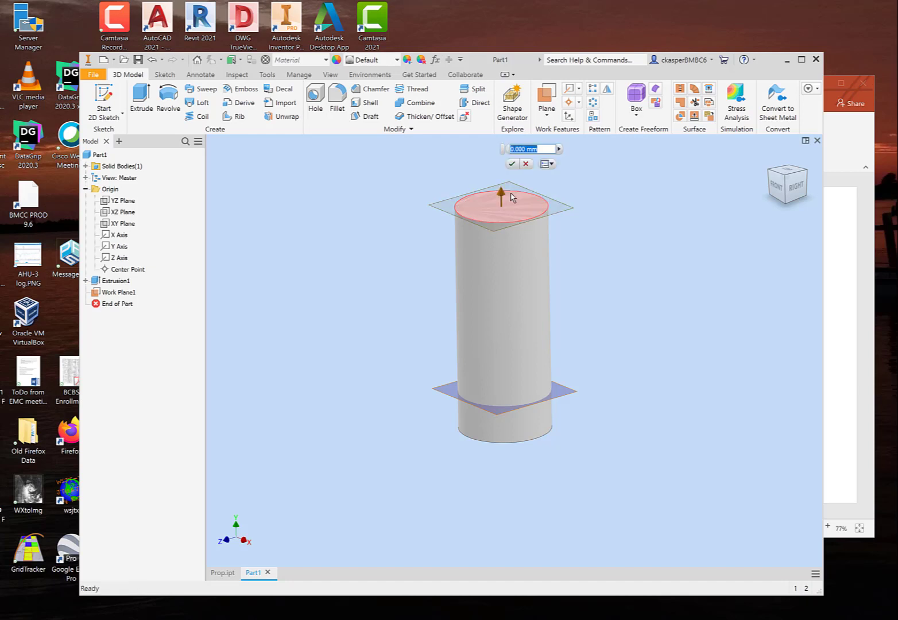
drag(501, 197, 503, 216)
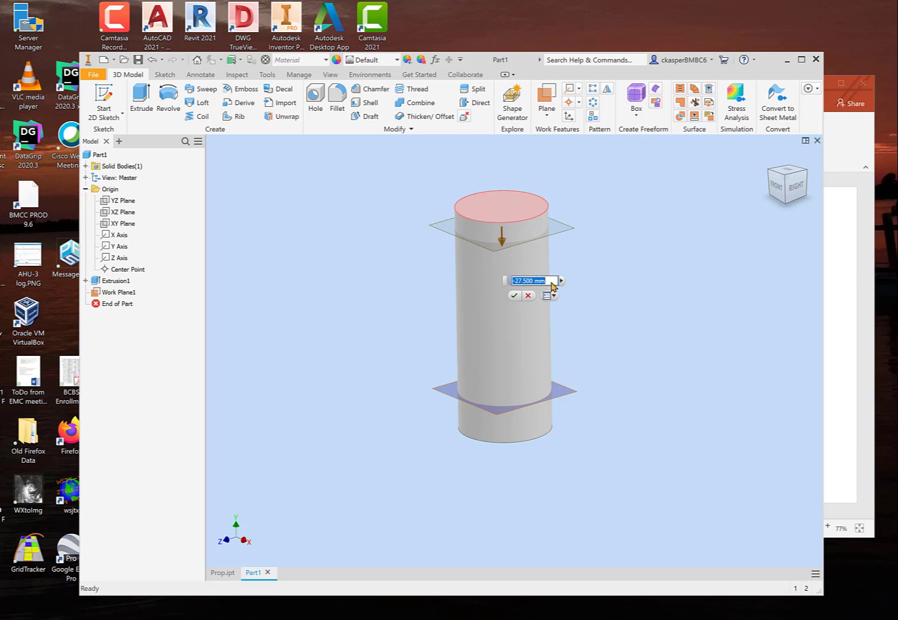
text(-590)
key(BackSpace)
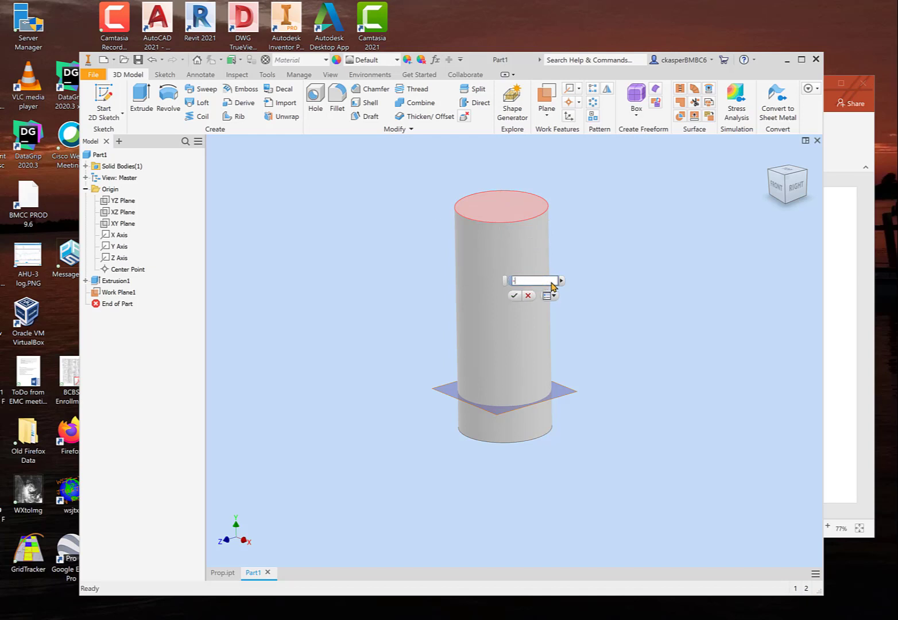
text(-50)
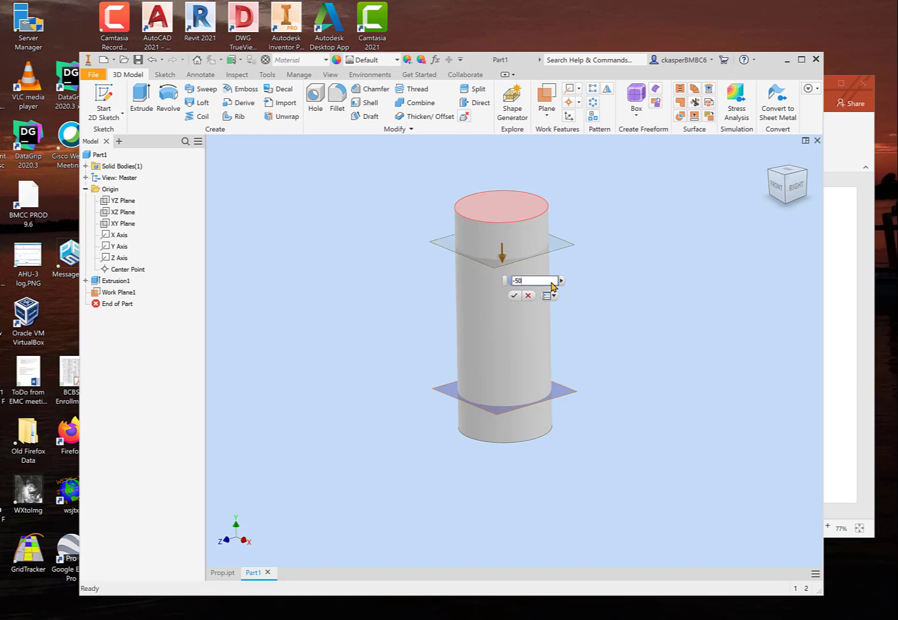
click(512, 296)
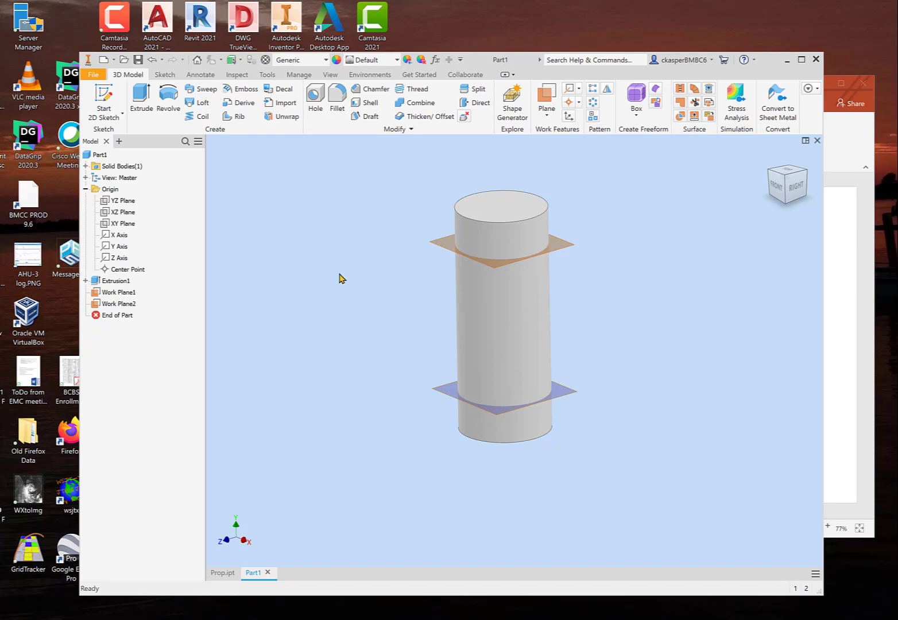
Check the blade profile slide, slide 6, in PowerPoint, and in Inventor start a 2D sketch on the origin YZ plane.
click(829, 281)
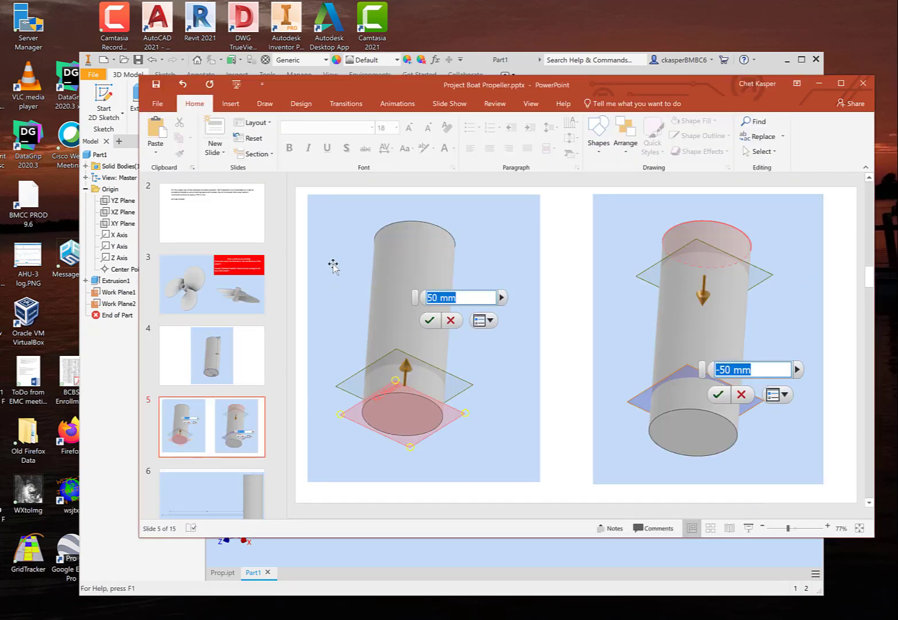
scroll(333, 265, down, 2)
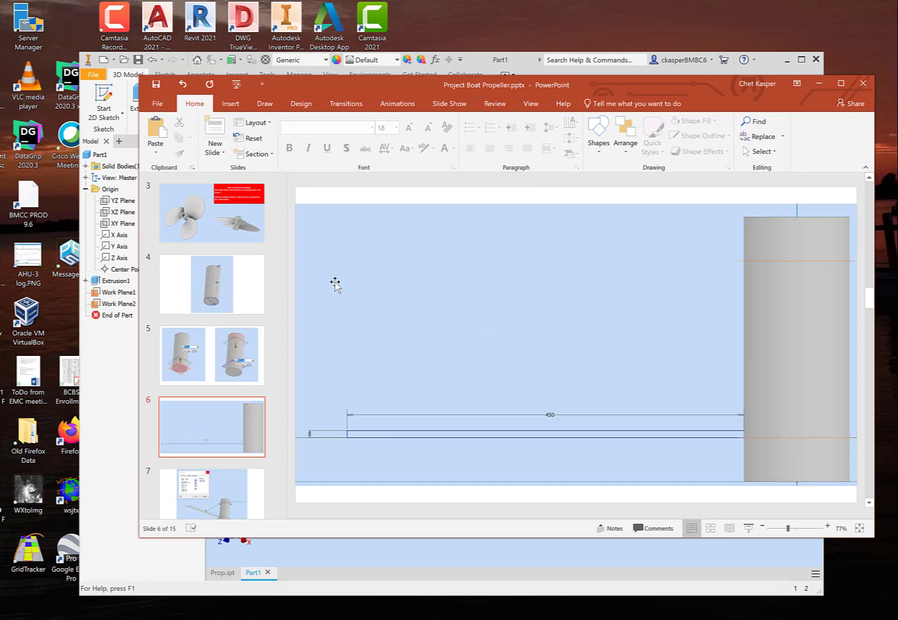
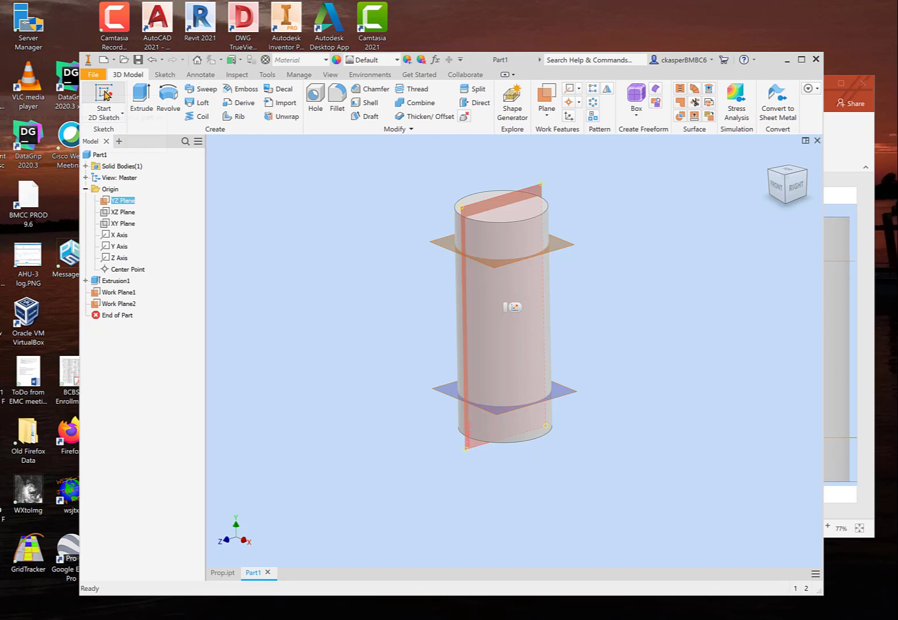
click(104, 95)
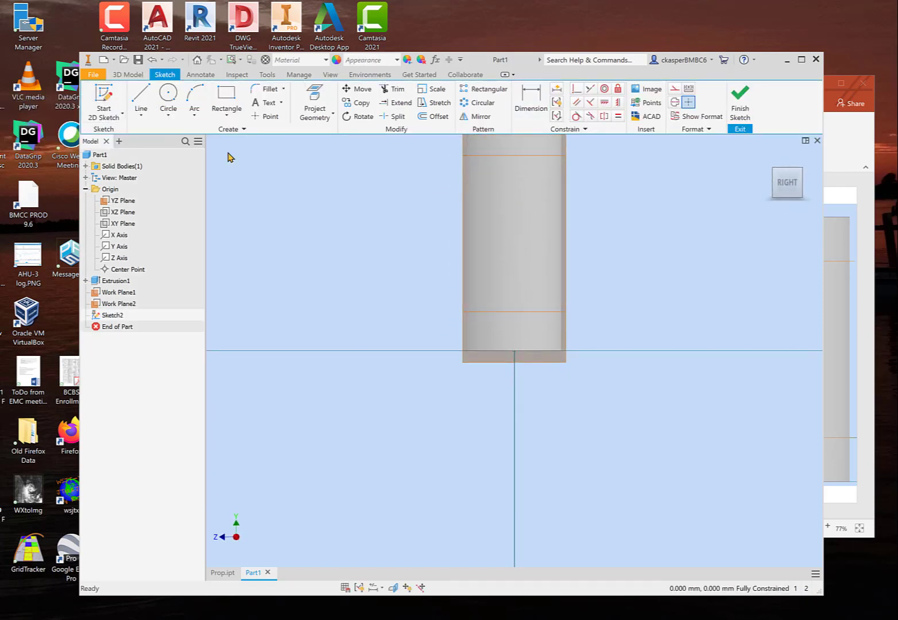
mouse_move(405, 194)
middle_down()
mouse_move(423, 276)
mouse_move(450, 308)
middle_up()
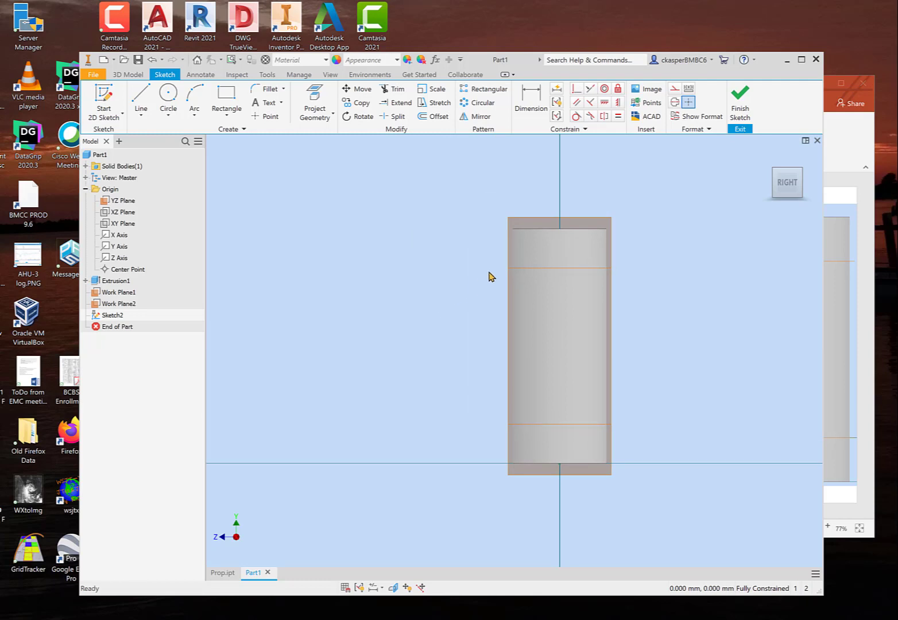
Try to enlarge the displayed YZ plane outward from its upper corner beside the cylinder.
click(517, 219)
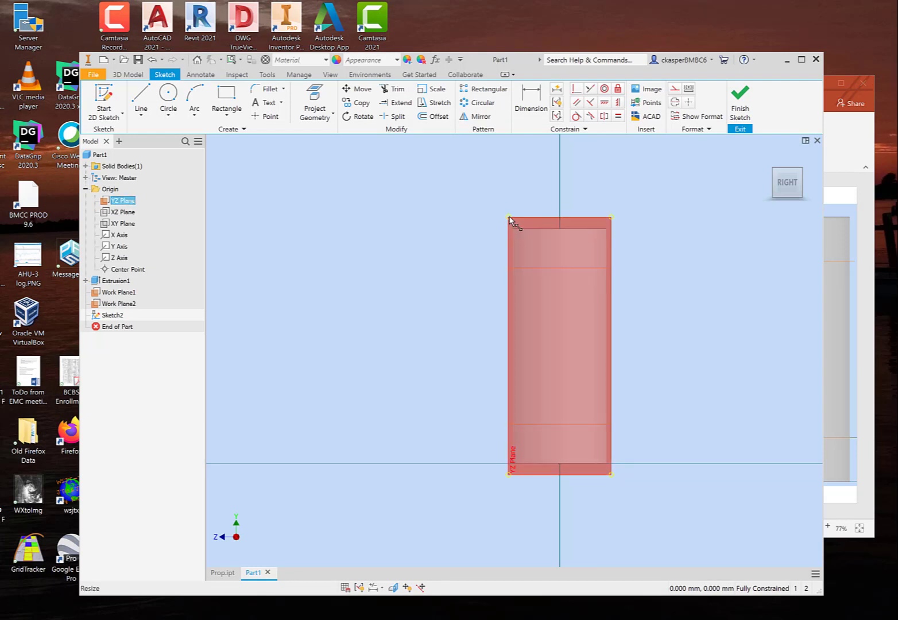
drag(510, 219, 236, 215)
drag(509, 219, 446, 208)
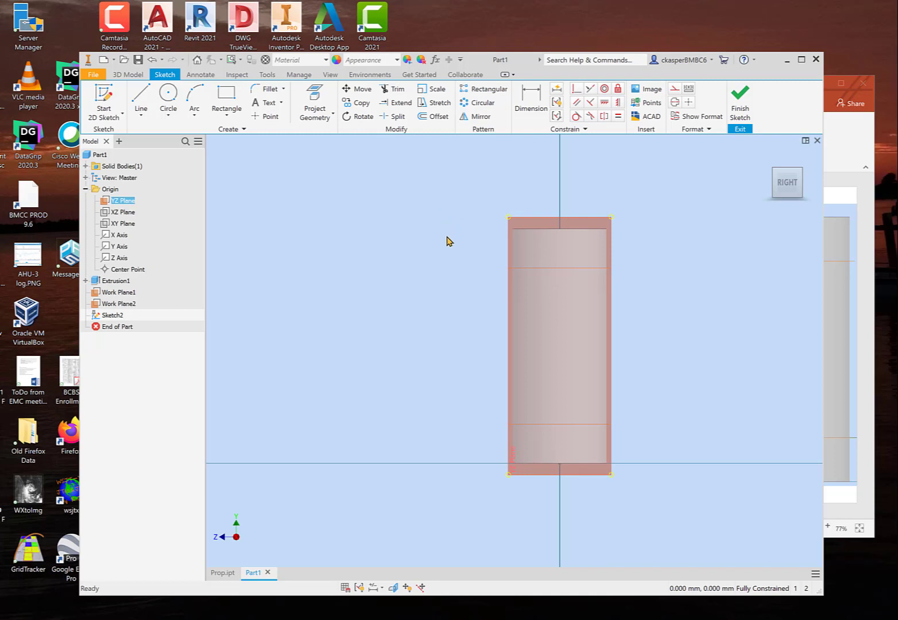
Sketch a rectangle about 410 by 16 mm extending outward in +Z, starting where the lower work plane meets the cylinder's edge.
shift+middle_drag(457, 267, 455, 229)
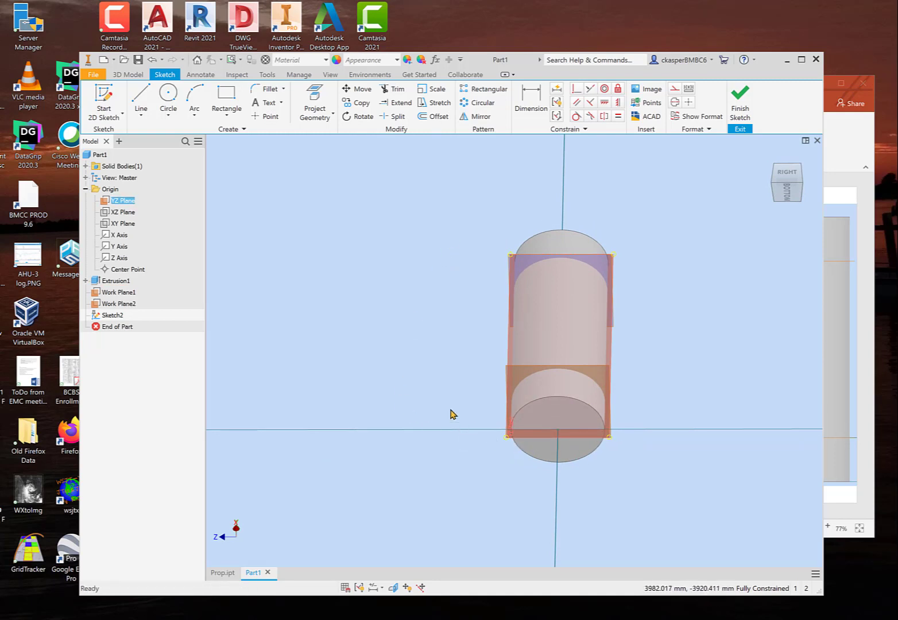
click(787, 172)
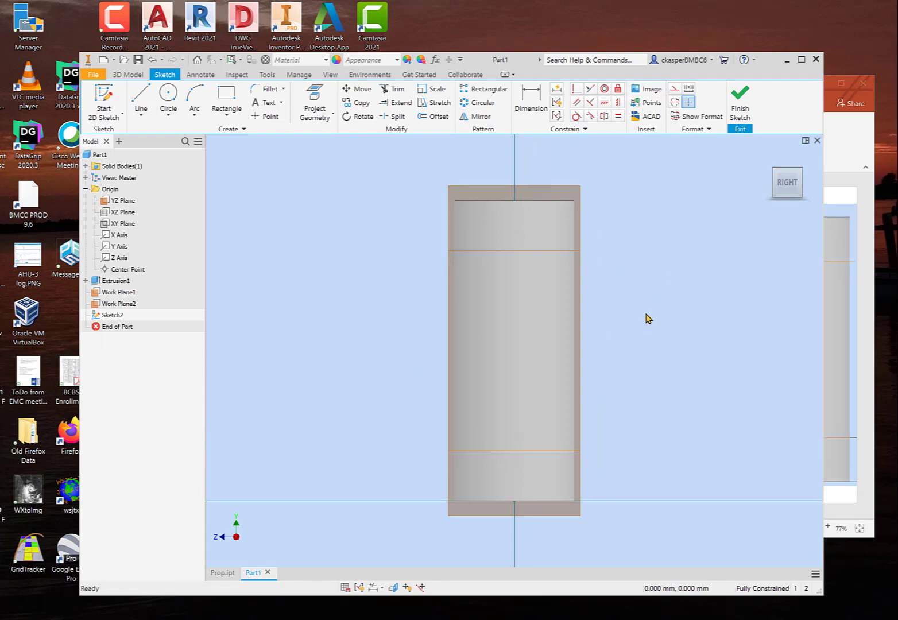
shift+middle_drag(637, 347, 747, 323)
click(784, 185)
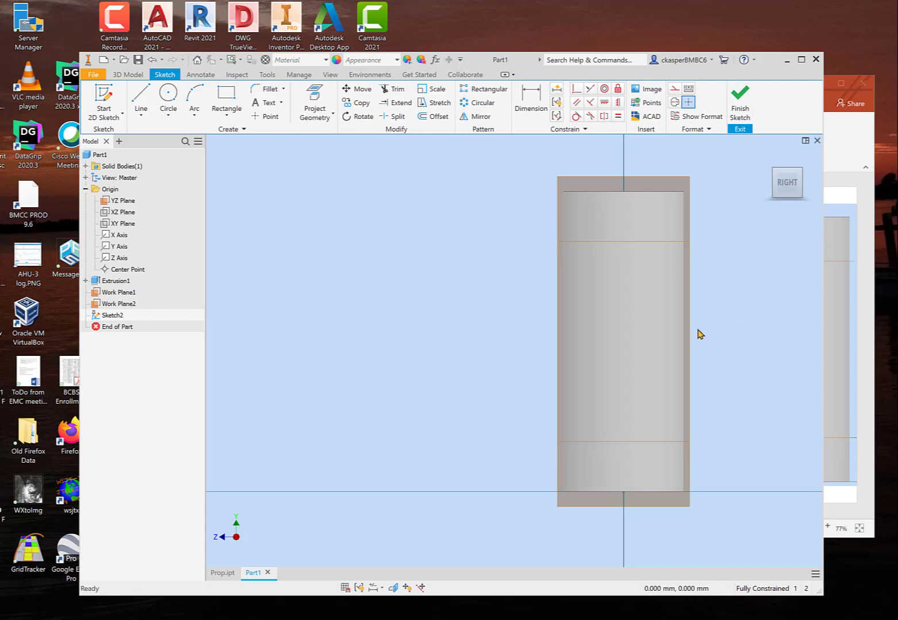
click(227, 95)
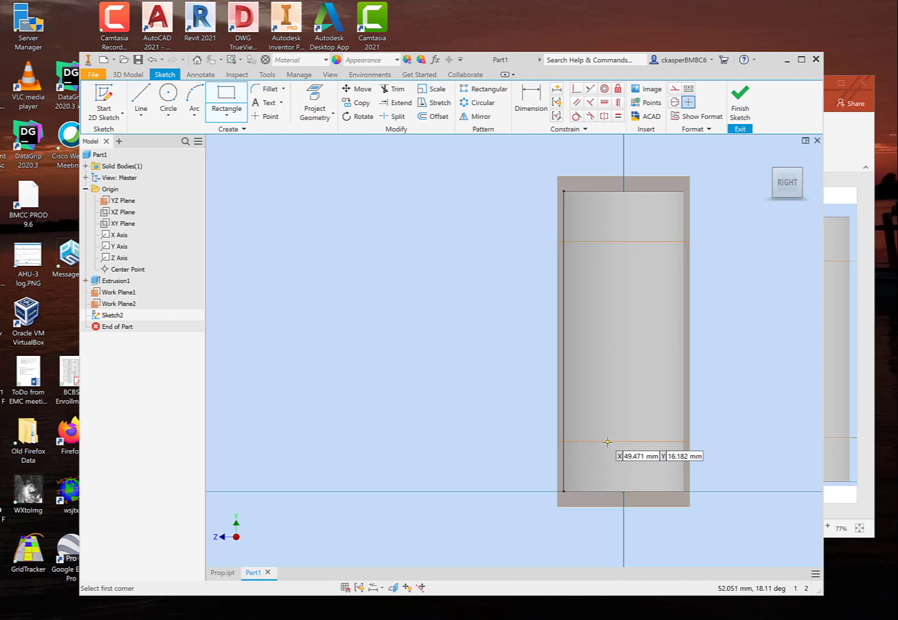
click(563, 442)
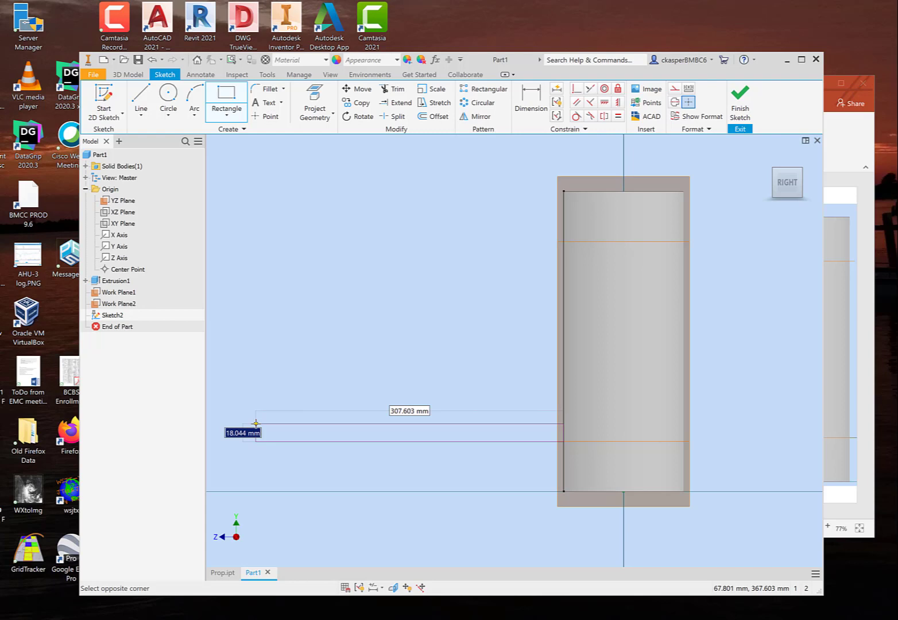
middle_drag(256, 424, 350, 430)
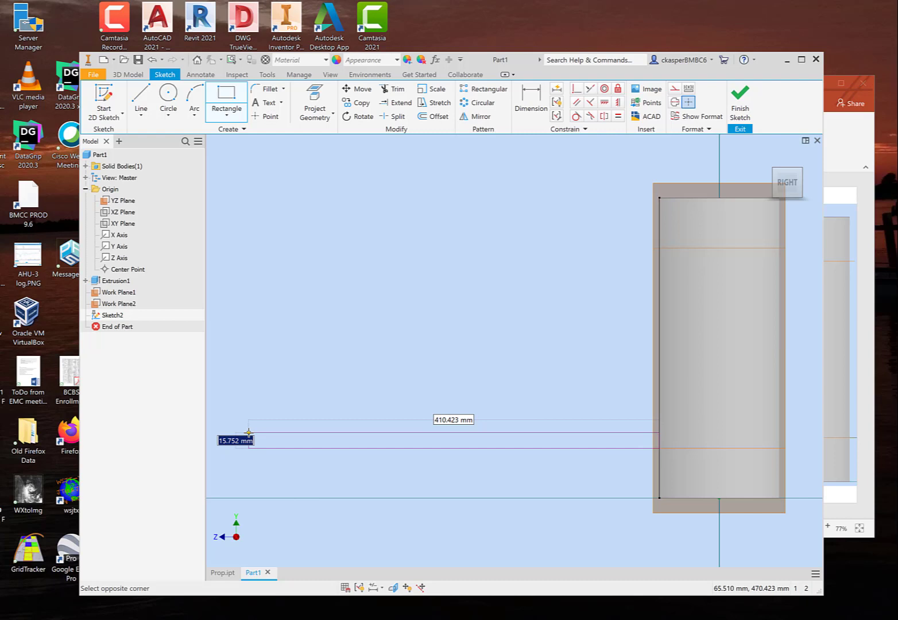
click(248, 432)
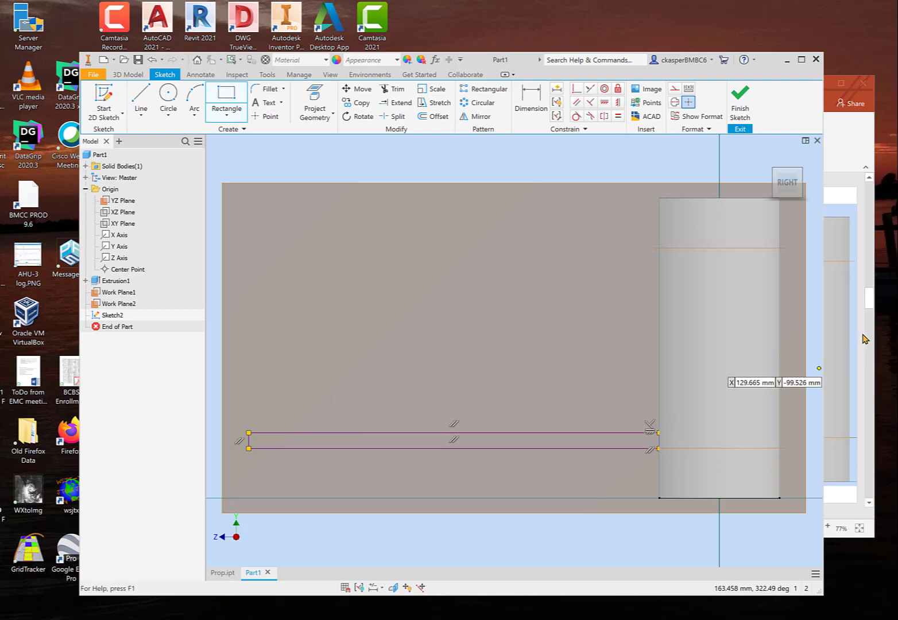
Check the profile dimensions on the PowerPoint slide, and in Inventor dimension the rectangle's length to 450 mm.
click(849, 152)
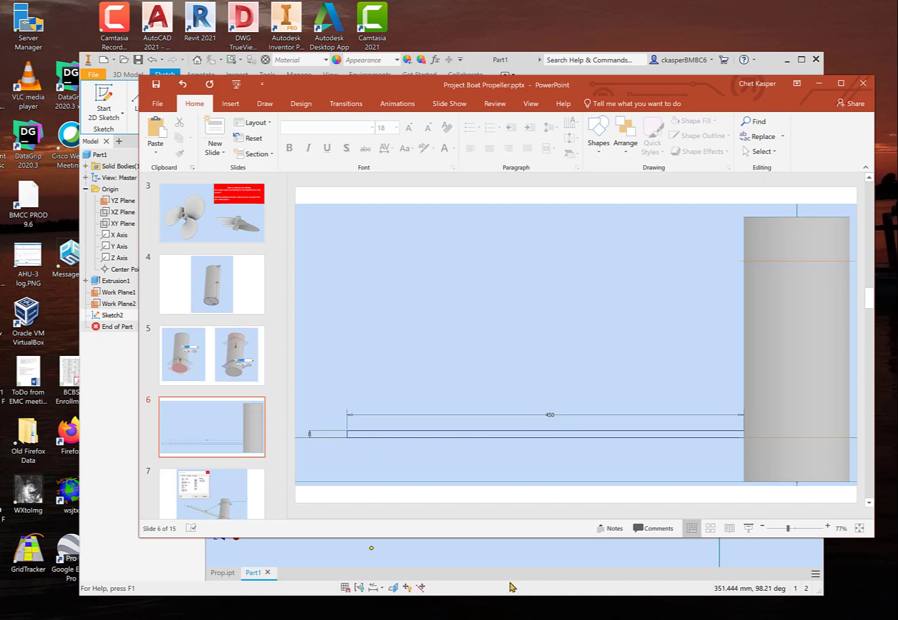
click(182, 558)
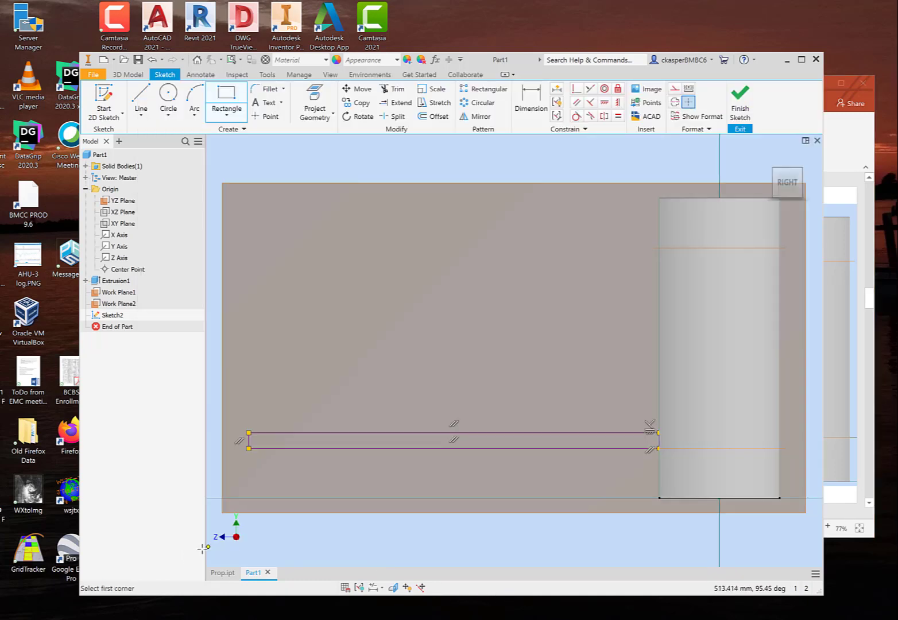
click(528, 102)
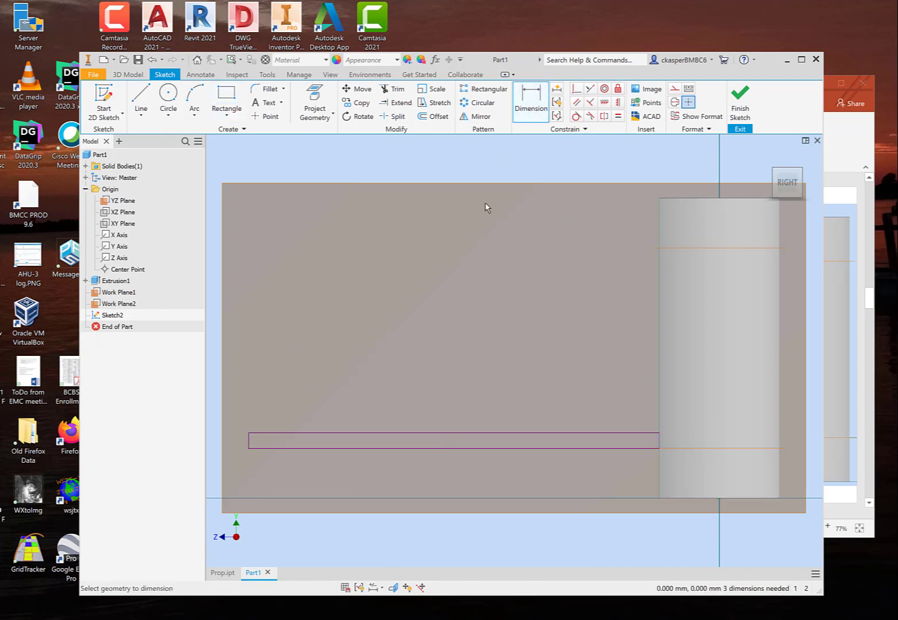
click(439, 433)
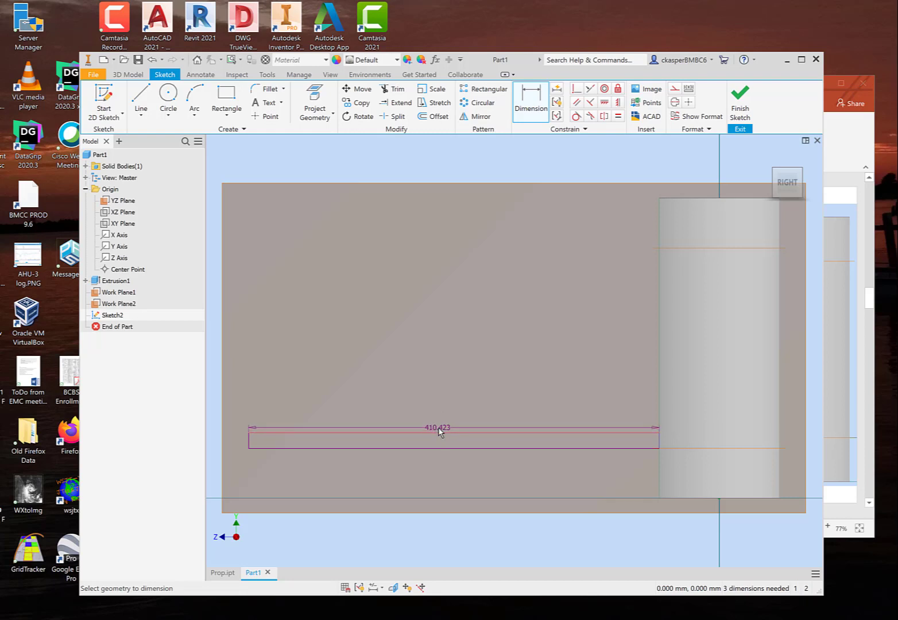
click(445, 417)
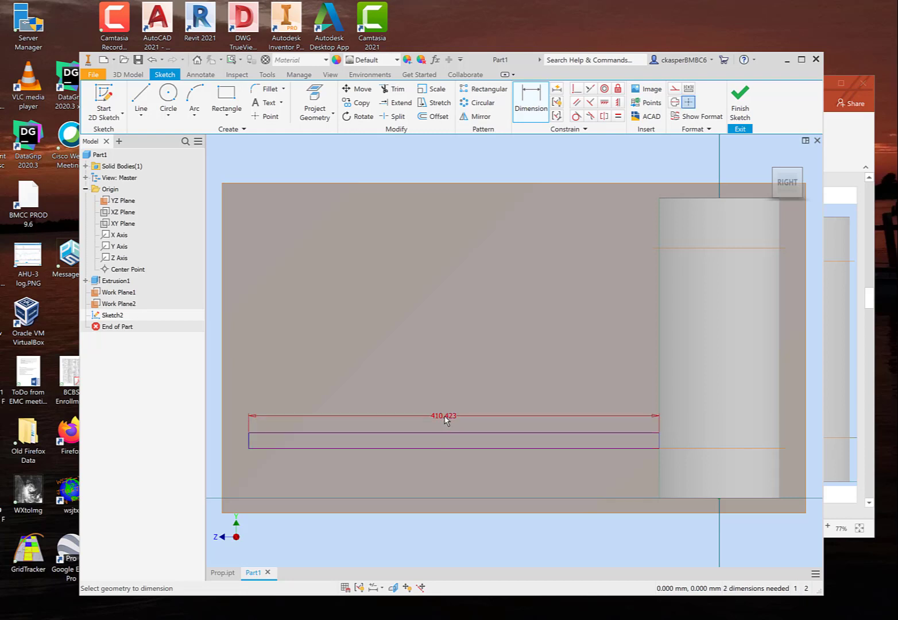
click(445, 417)
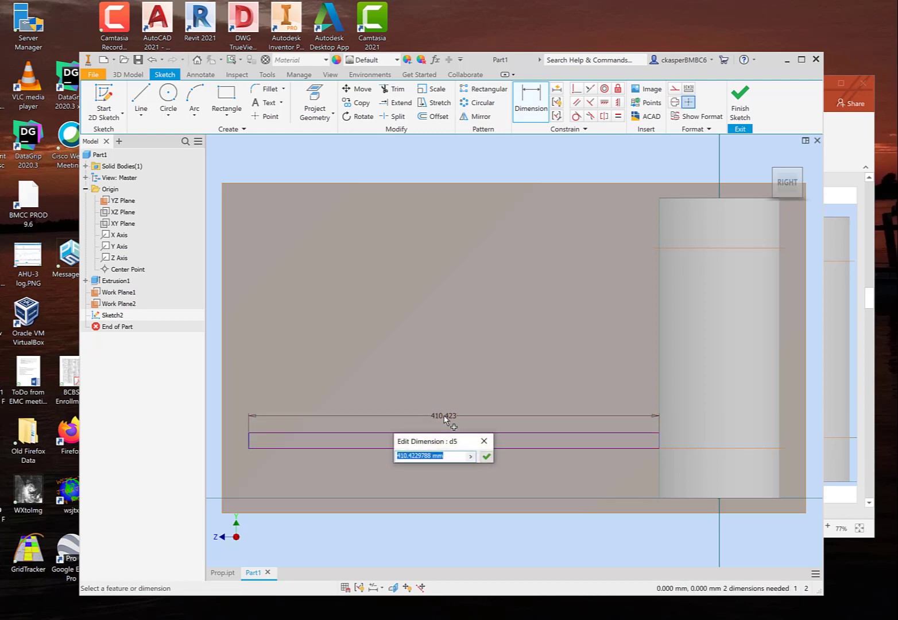
text(450 mm)
key(Return)
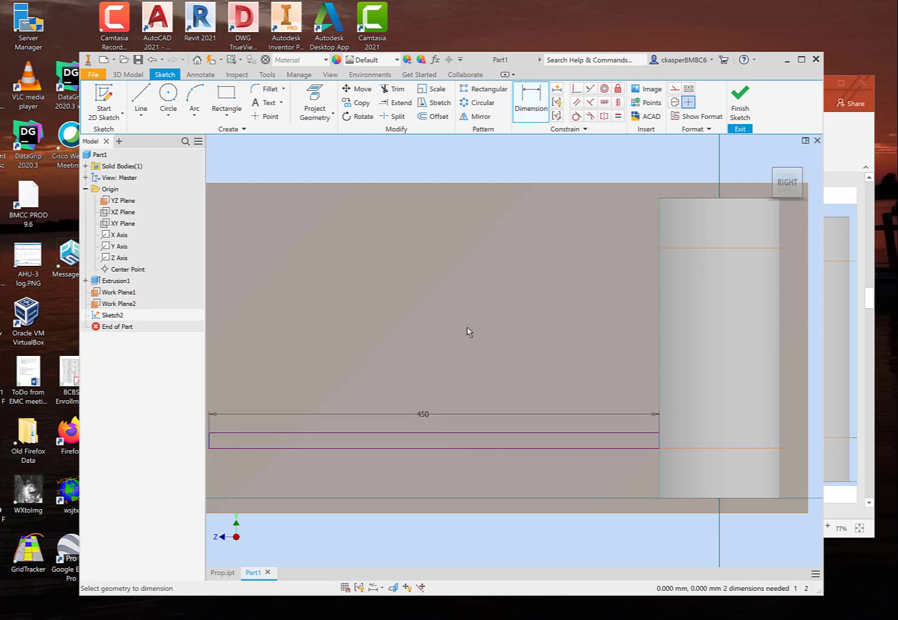
Dimension the height of the rectangle's outer short edge to 8 mm.
scroll(468, 332, down, 2)
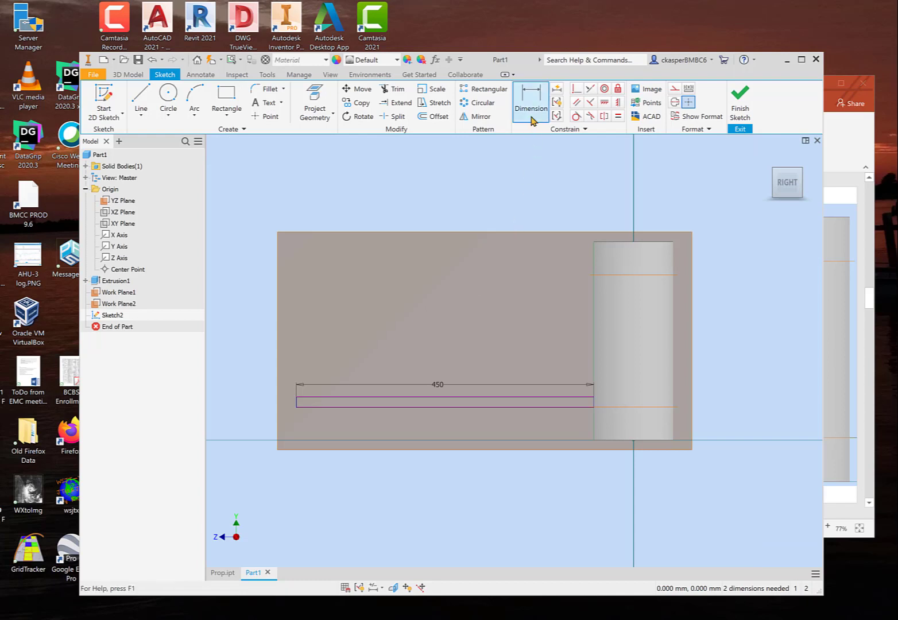
scroll(281, 395, down, 1)
scroll(278, 398, up, 4)
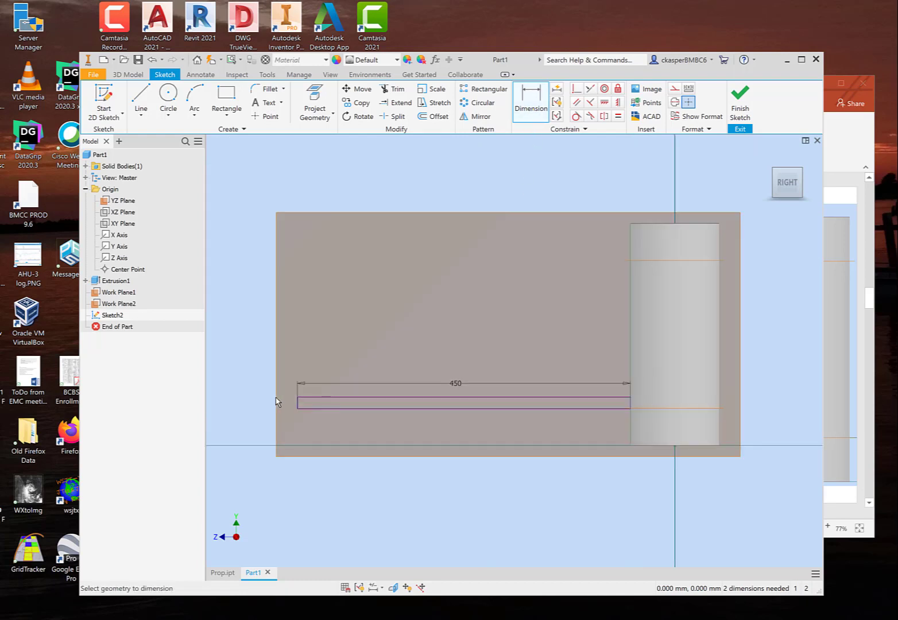
scroll(279, 421, up, 2)
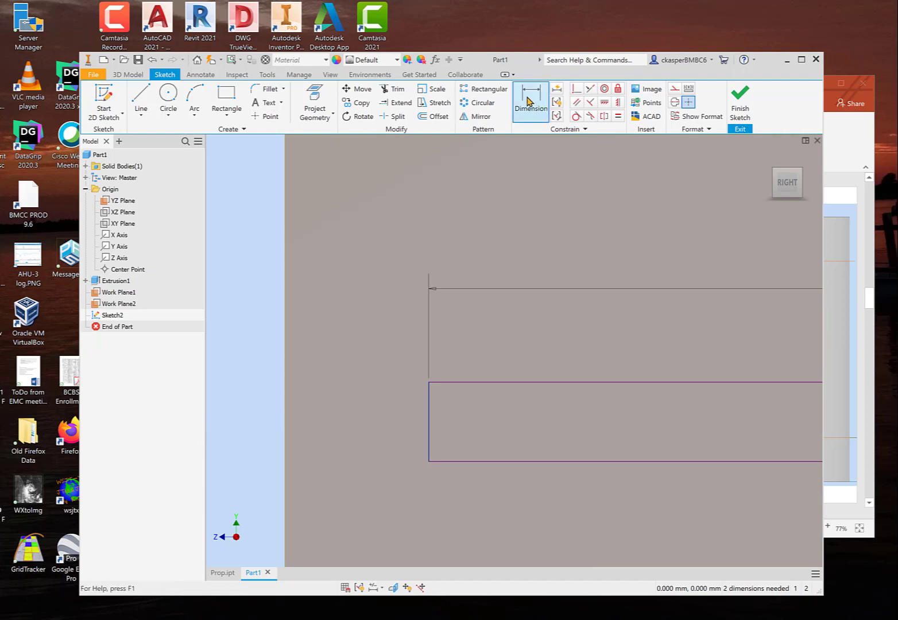
click(428, 424)
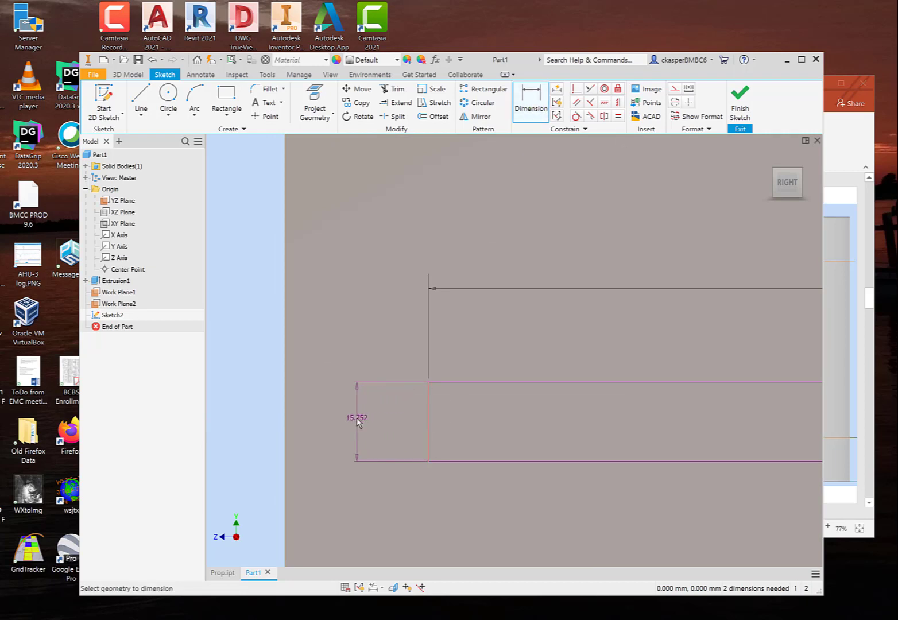
click(358, 423)
click(357, 422)
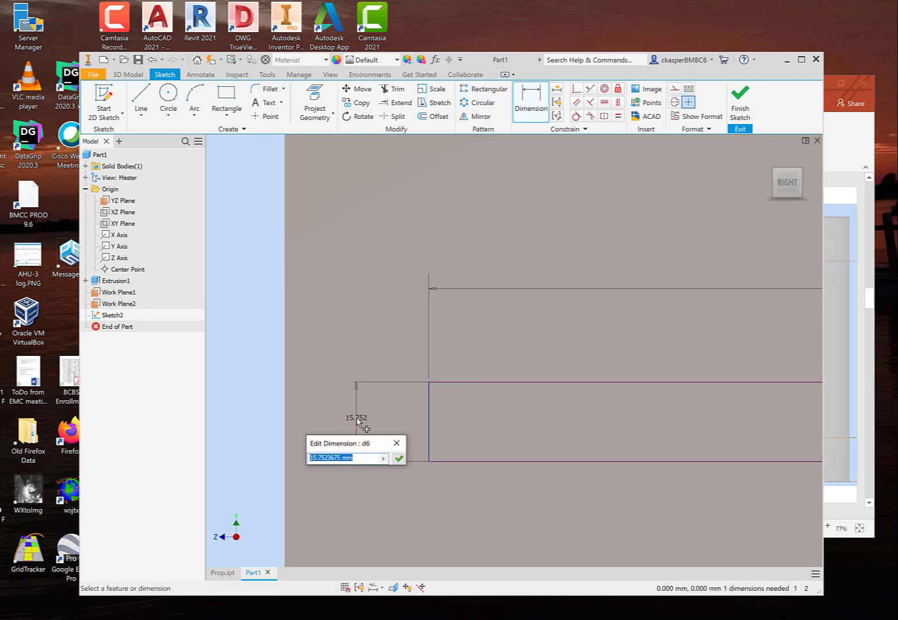
text(8)
key(Return)
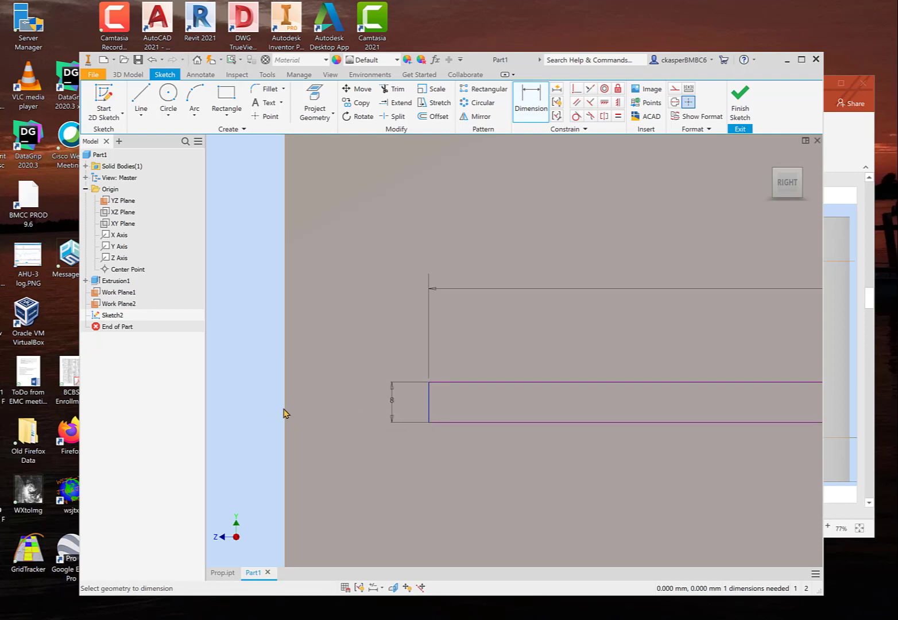
Make the origin's Y axis visible and finish the blade profile sketch.
scroll(271, 409, down, 2)
scroll(272, 408, down, 2)
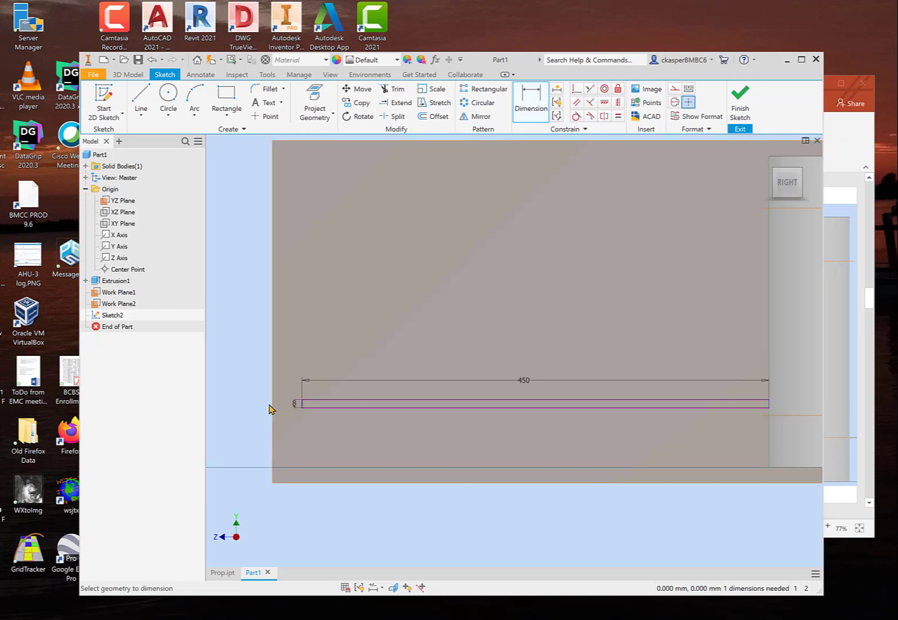
scroll(250, 411, up, 3)
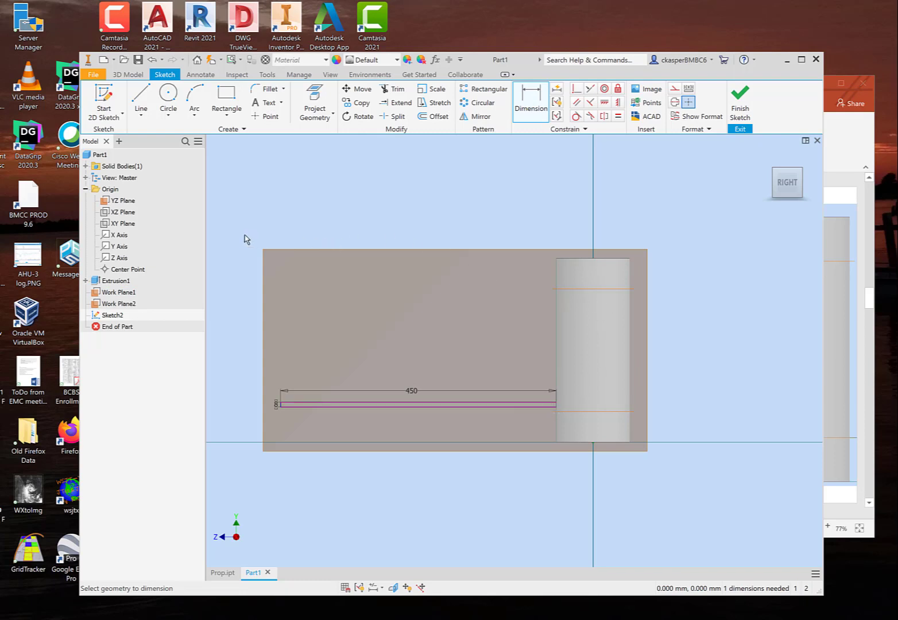
right_click(122, 249)
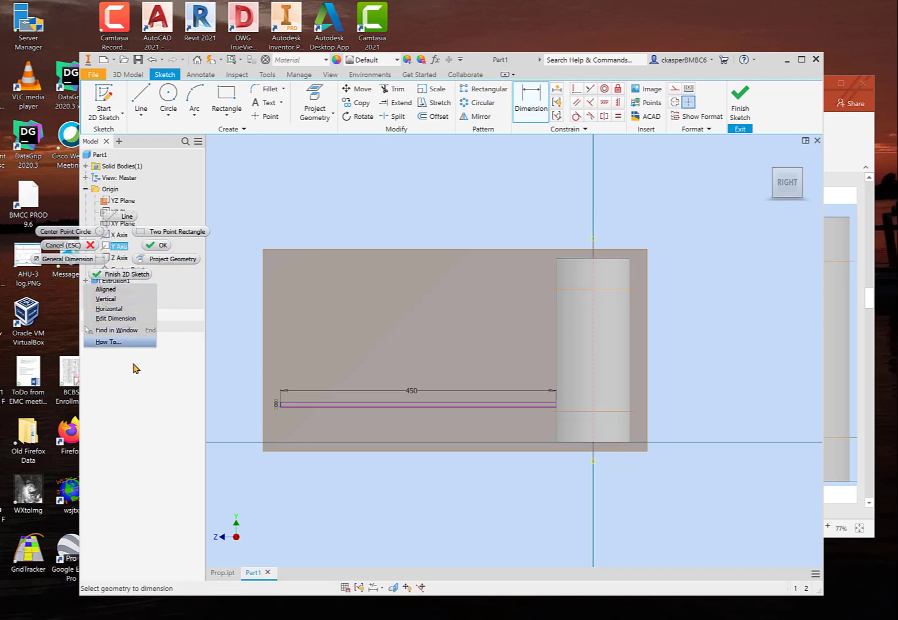
click(146, 388)
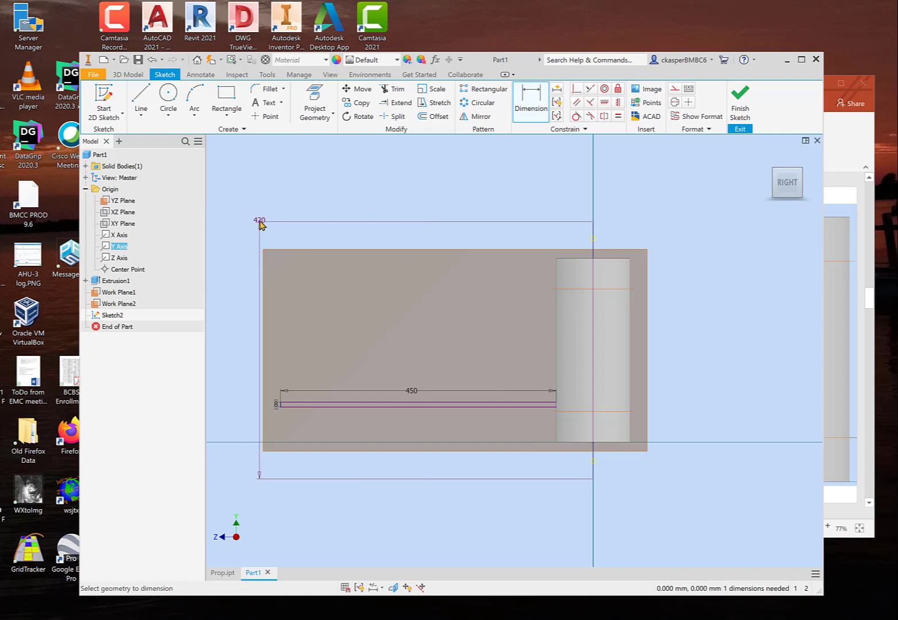
key(Escape)
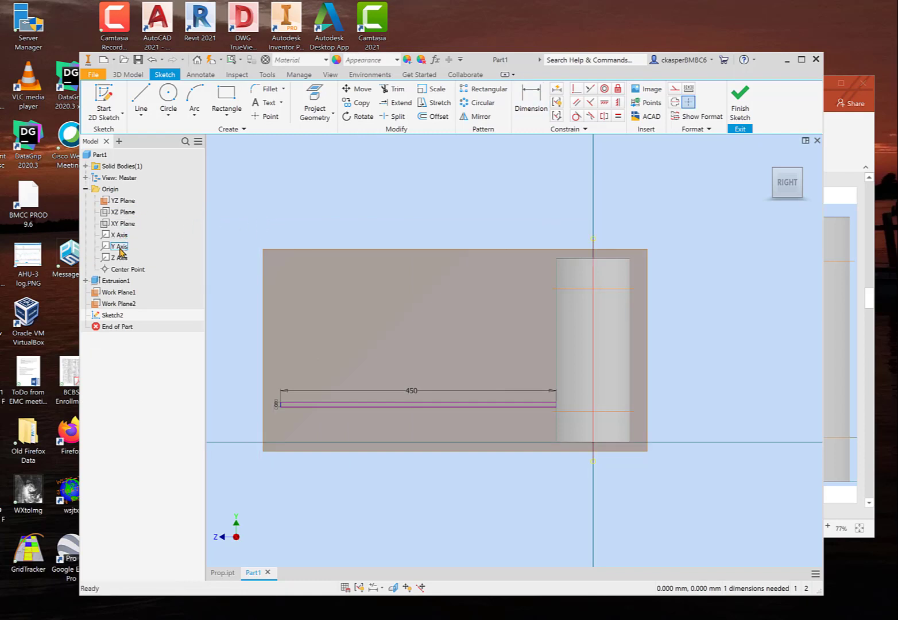
right_click(117, 249)
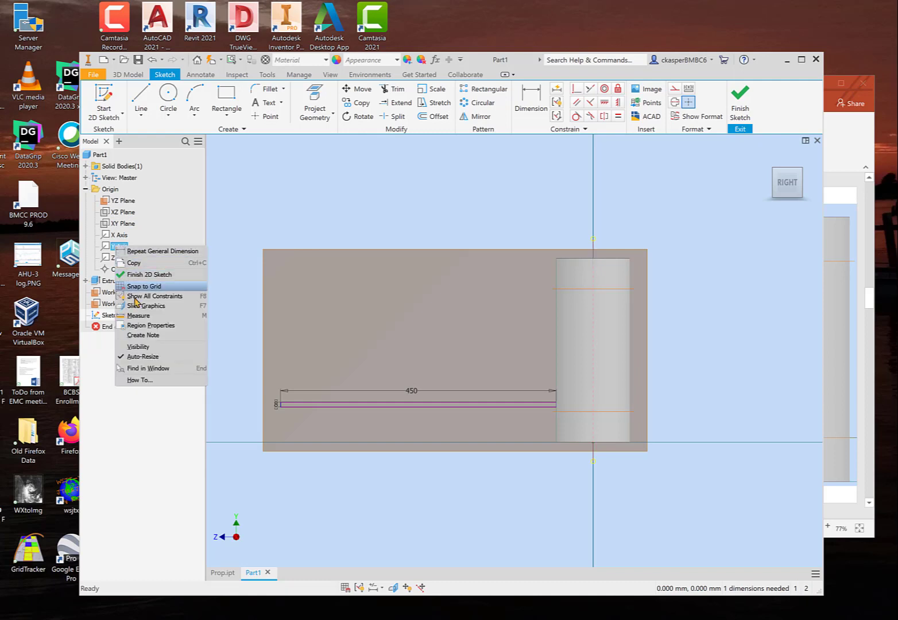
click(145, 347)
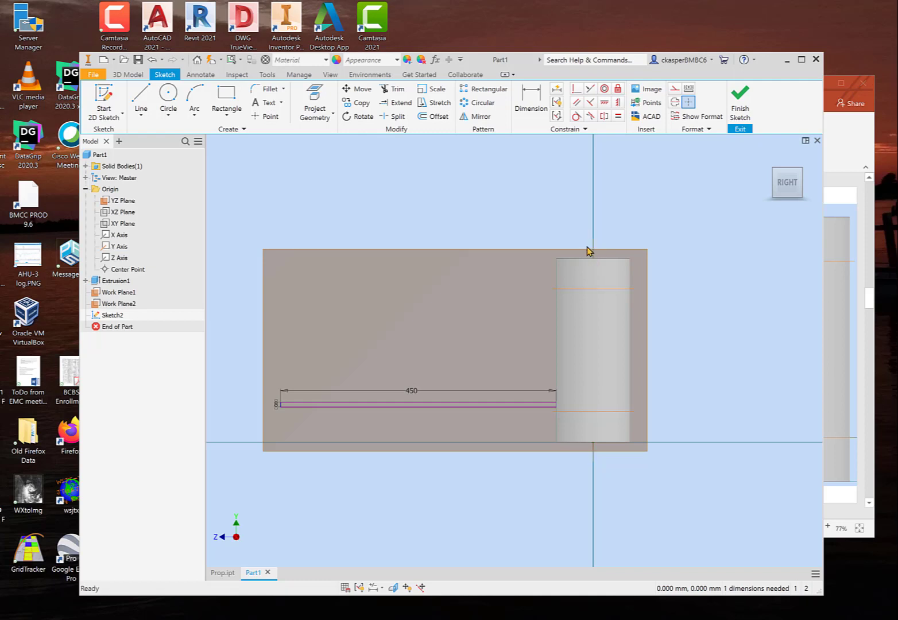
click(740, 103)
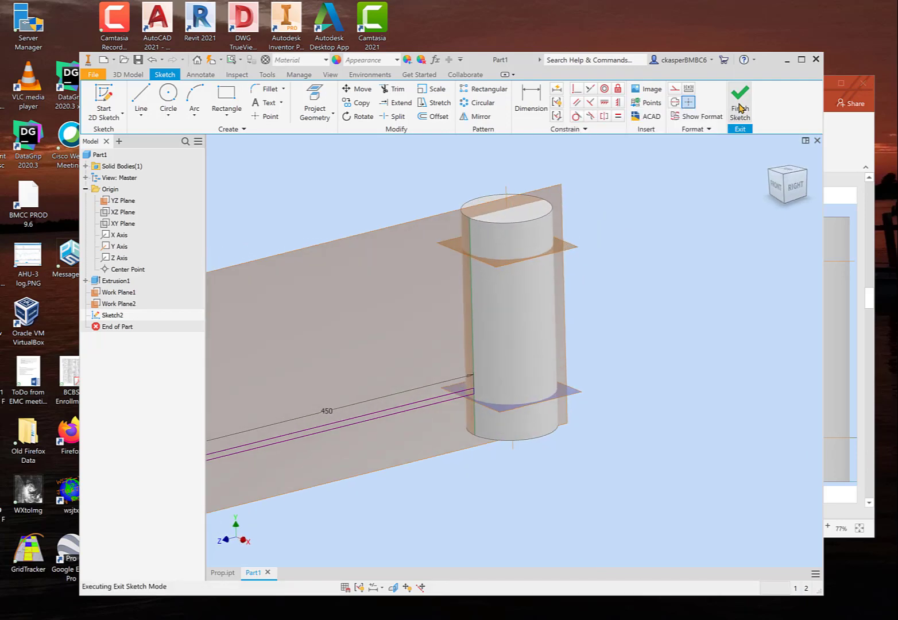
middle_drag(634, 317, 727, 299)
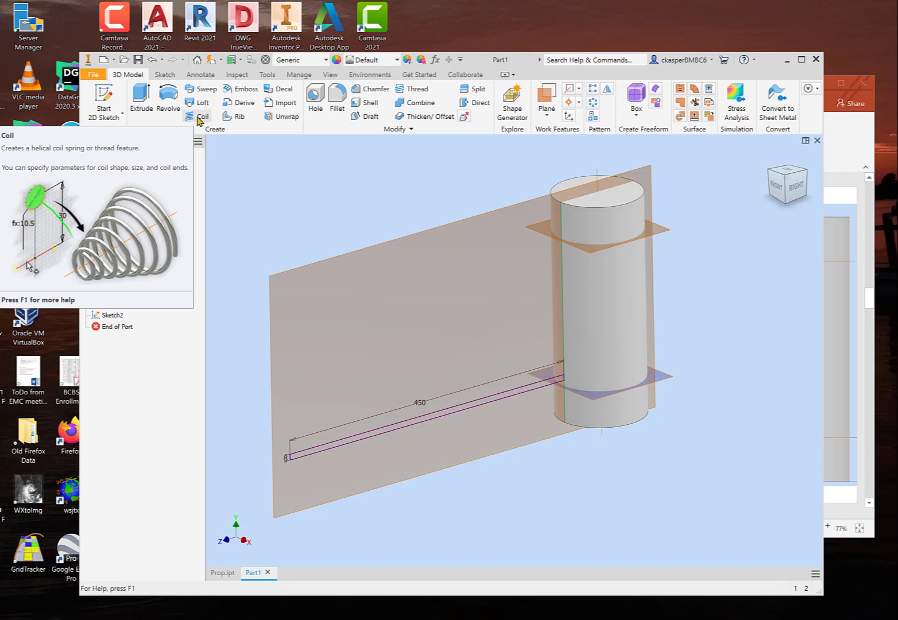
Switch to PowerPoint to review the coil shape and coil size settings on slides 7 and 8, and return to Inventor.
click(861, 134)
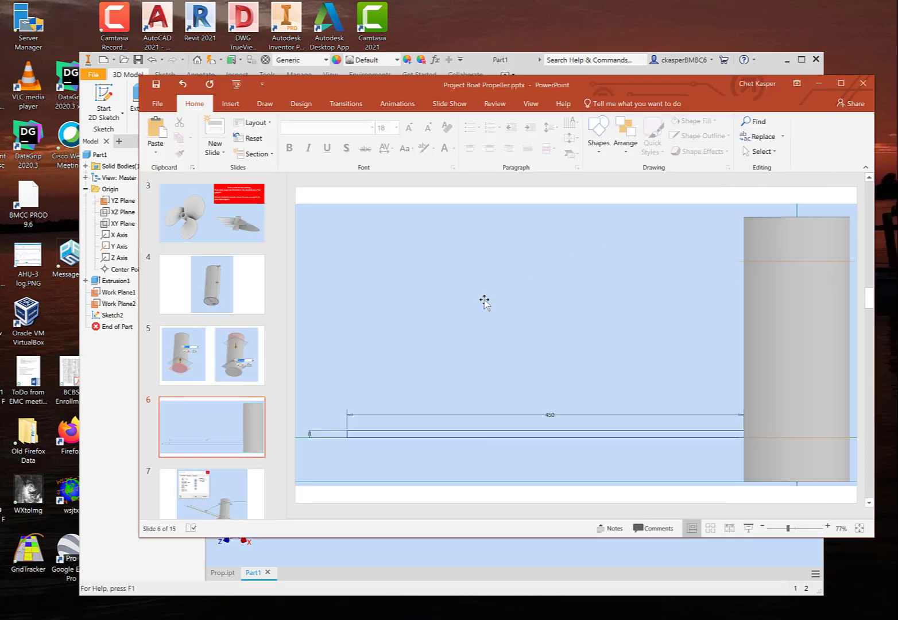
scroll(484, 301, down, 1)
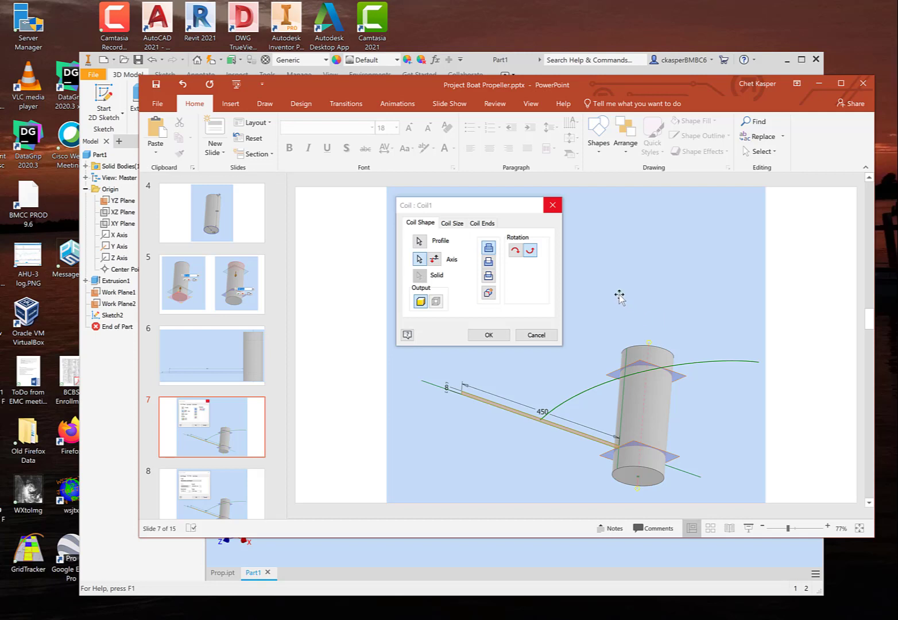
scroll(615, 287, down, 1)
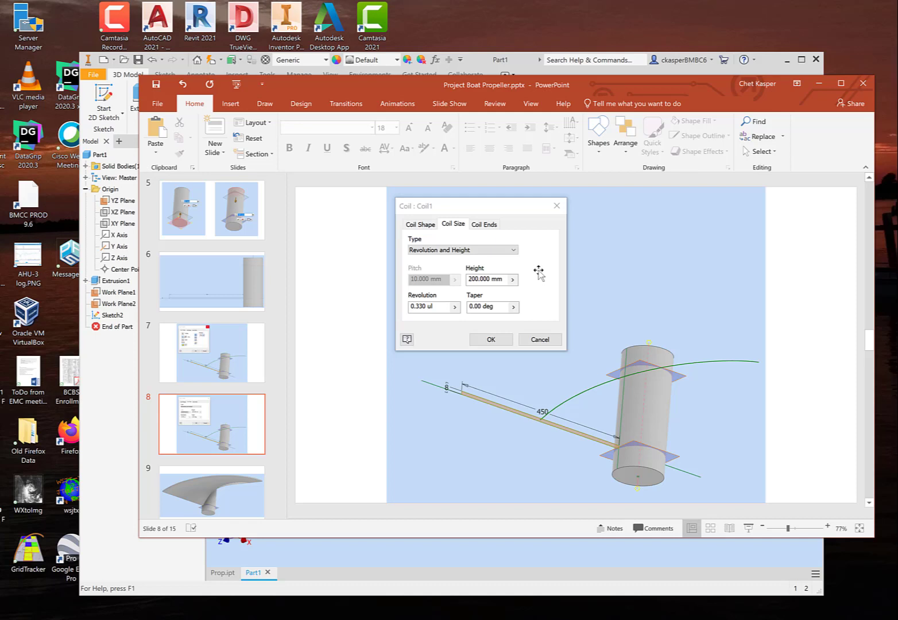
scroll(539, 272, up, 1)
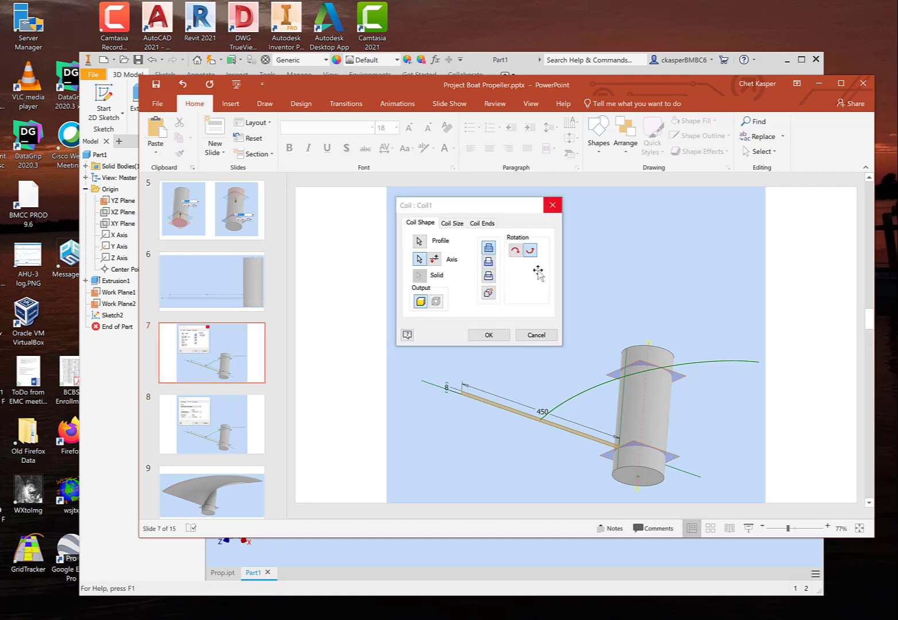
click(130, 558)
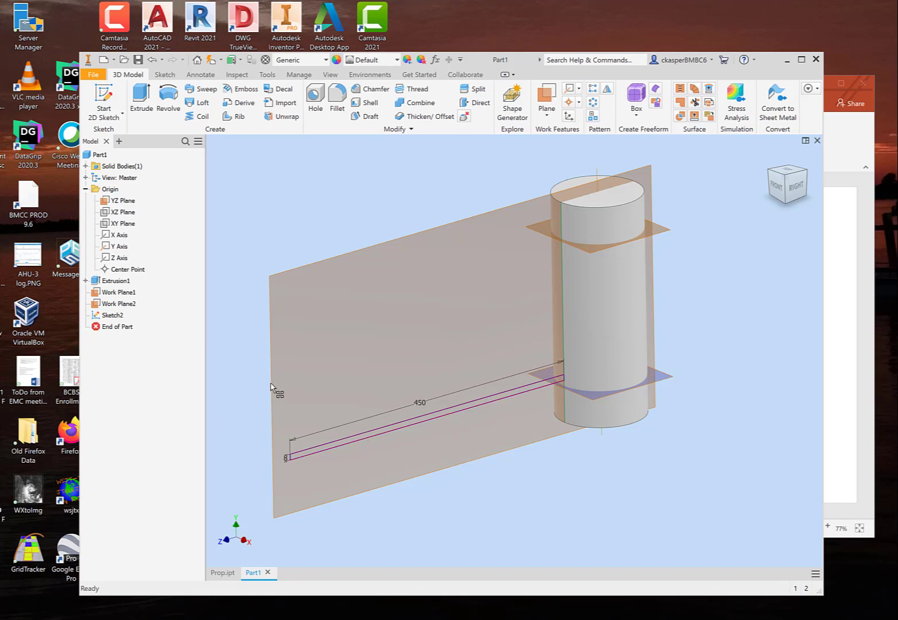
Start a Coil feature from the thin 450 by 8 mm rectangle profile, using the Y axis as its axis.
click(118, 315)
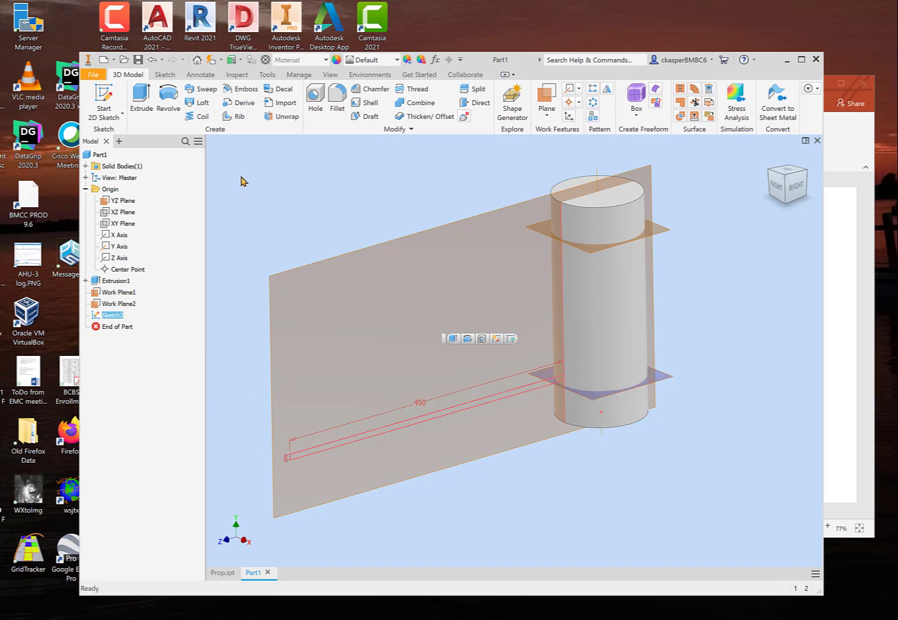
click(195, 118)
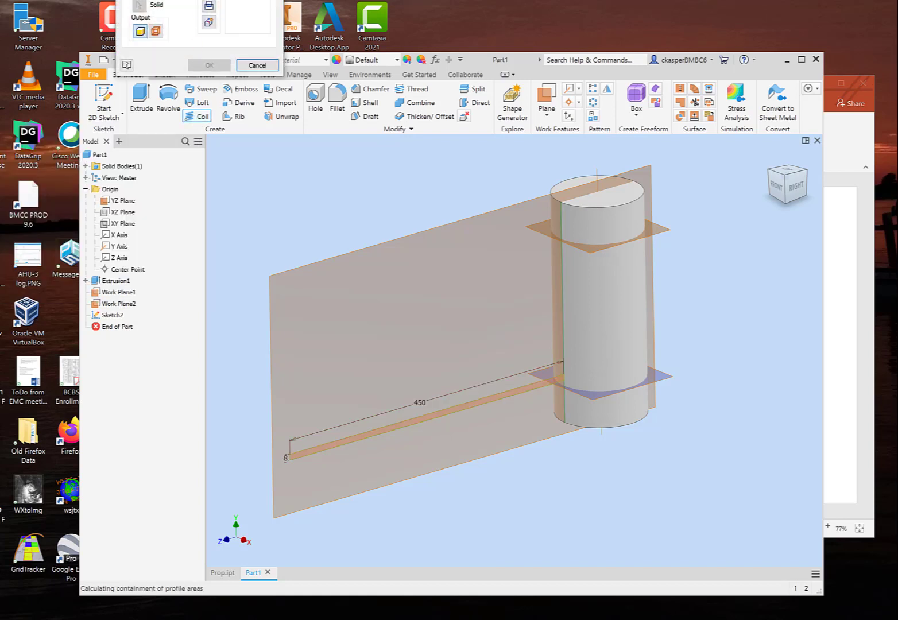
drag(209, 0, 303, 169)
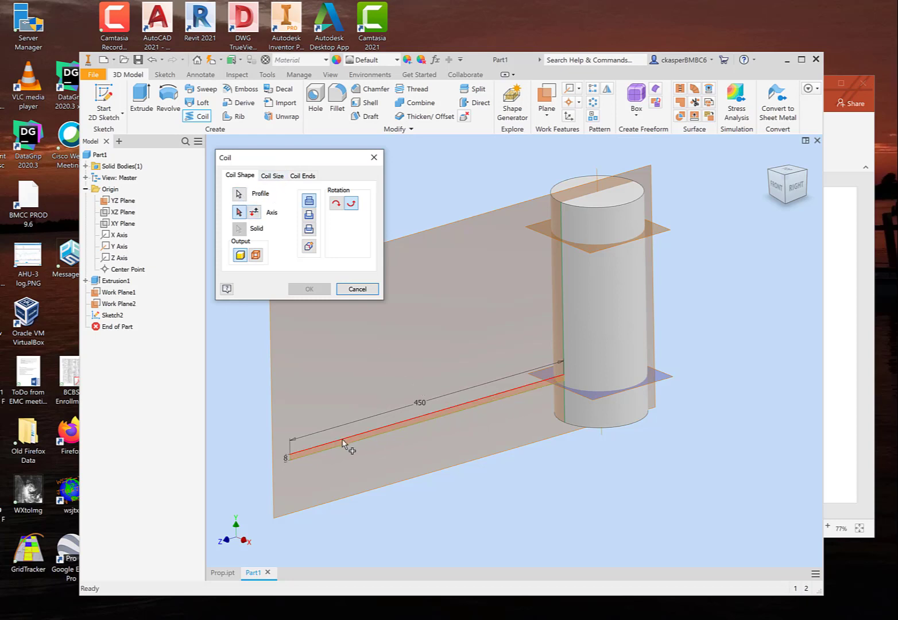
click(240, 195)
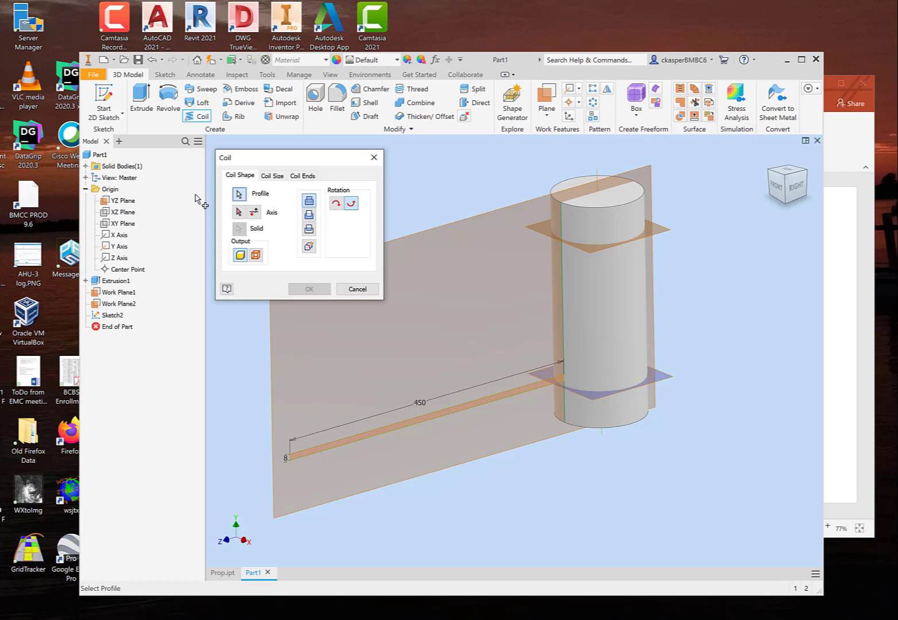
click(115, 316)
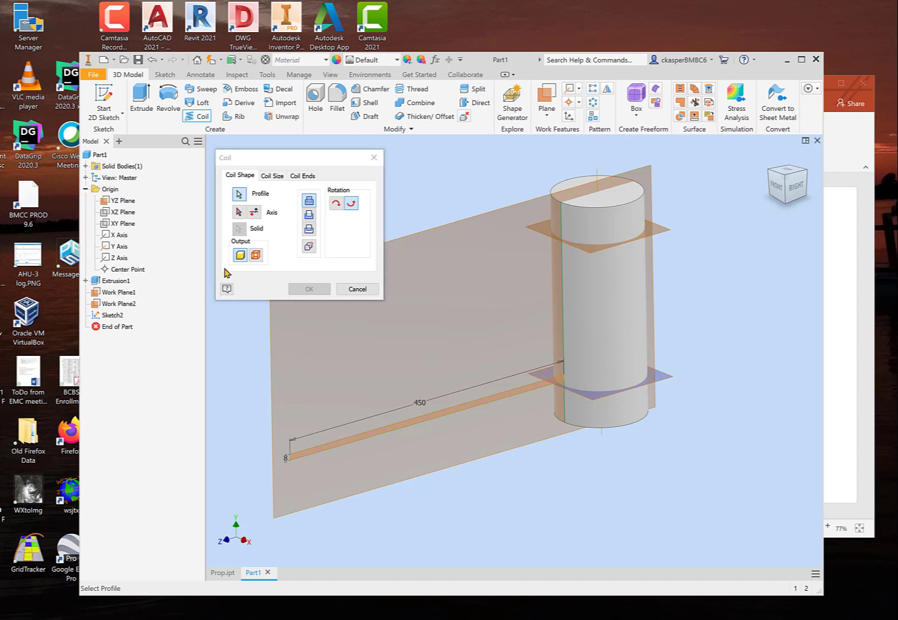
click(239, 194)
click(379, 438)
click(239, 212)
click(240, 214)
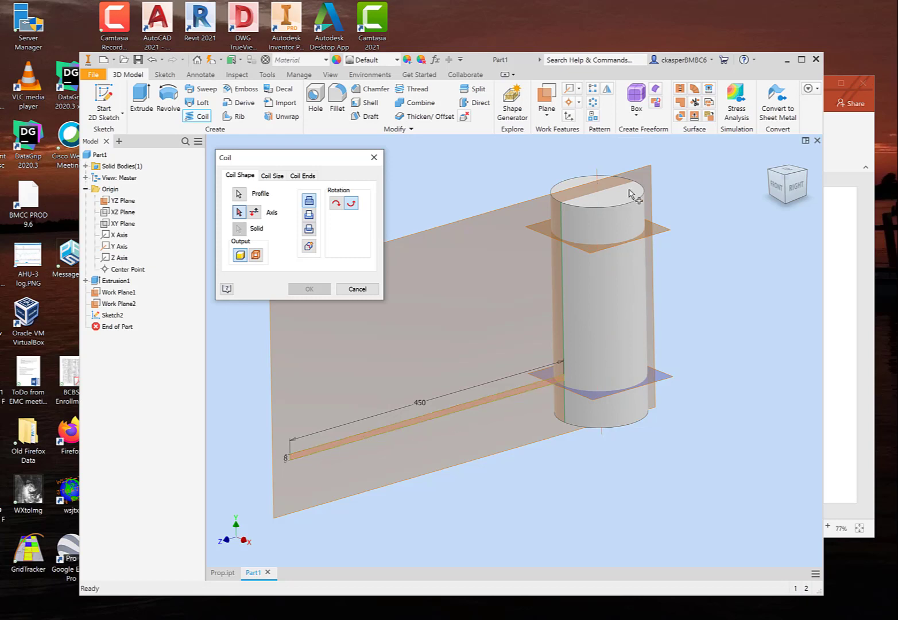
click(598, 183)
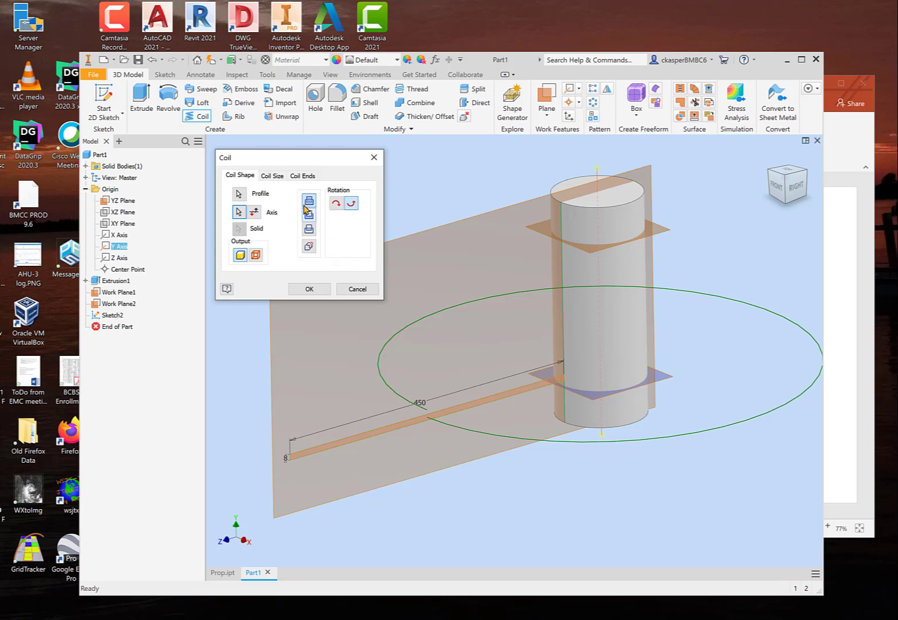
Inspect the coil's path preview near the profile and set the coil's pitch to 50 mm.
click(277, 179)
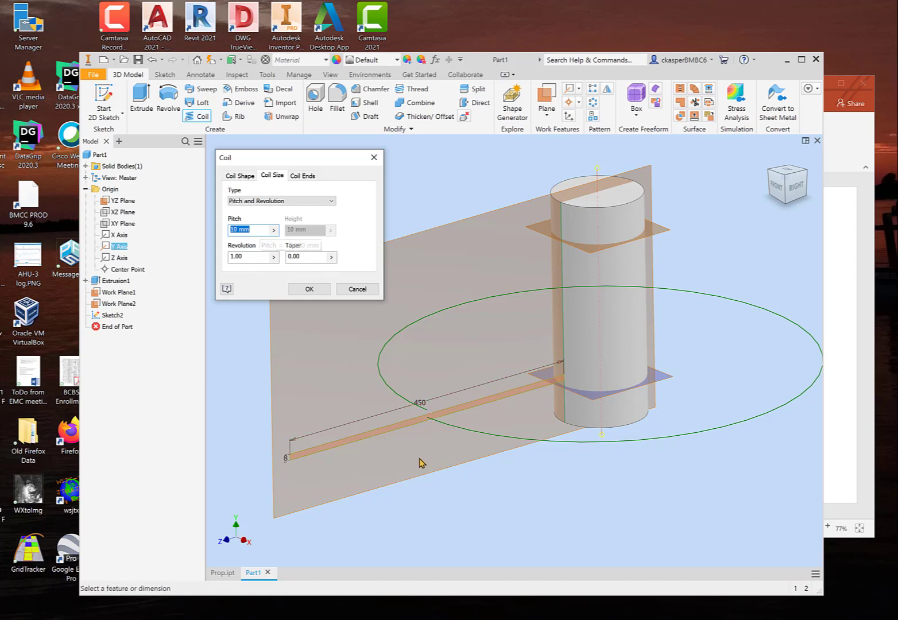
shift+middle_drag(421, 463, 443, 447)
scroll(491, 400, down, 2)
scroll(491, 400, up, 5)
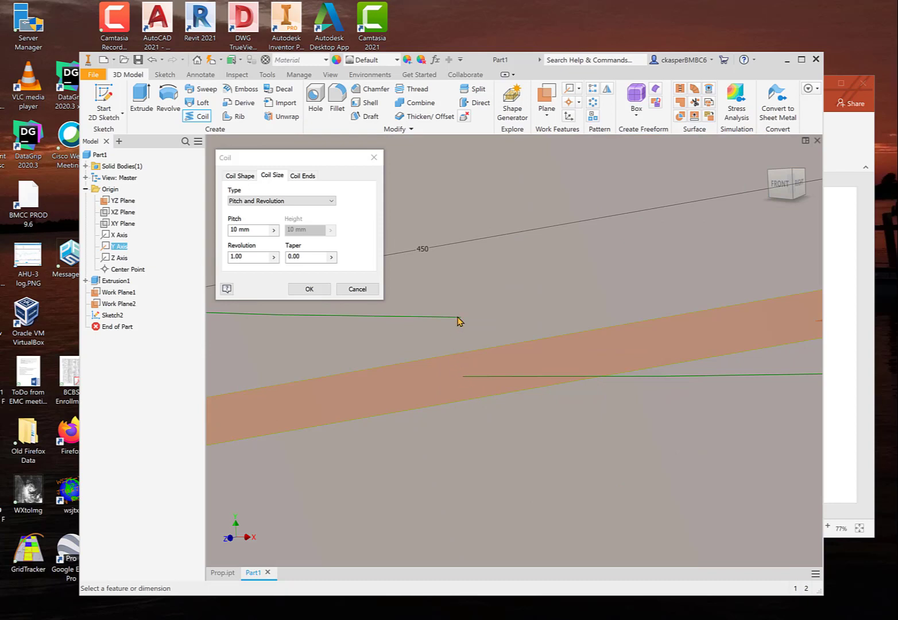
scroll(459, 321, down, 4)
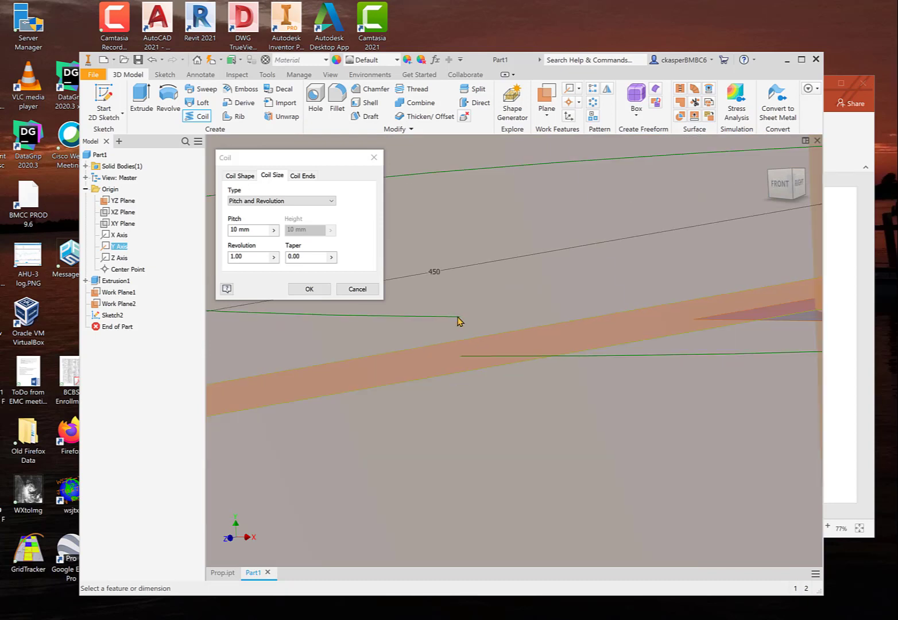
scroll(459, 321, down, 2)
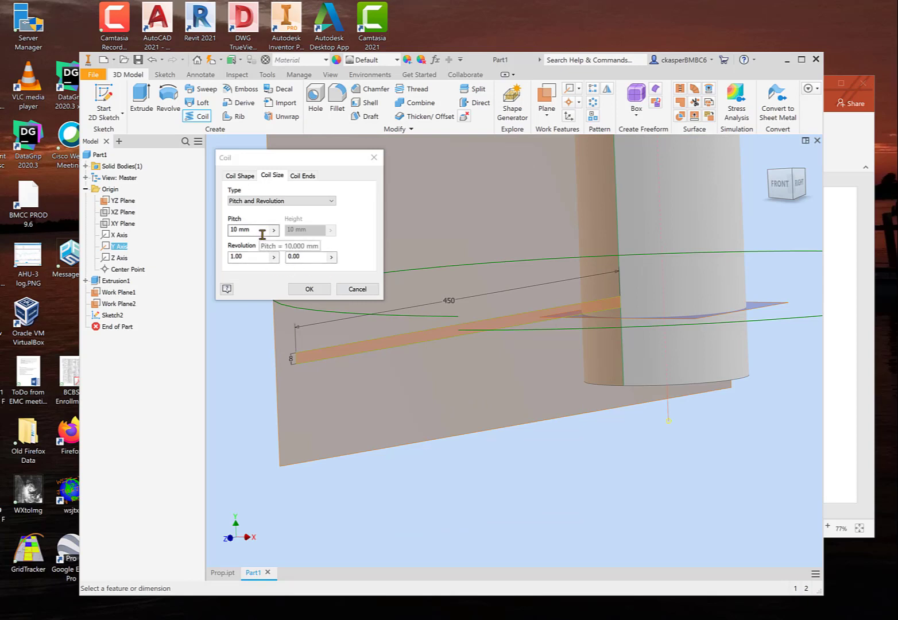
scroll(387, 428, down, 2)
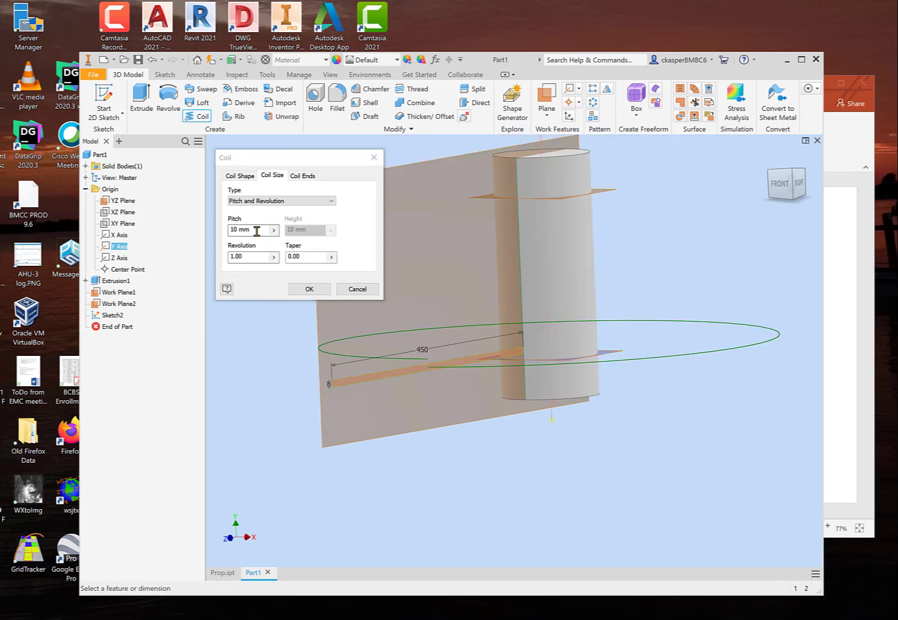
drag(257, 230, 225, 229)
text(50)
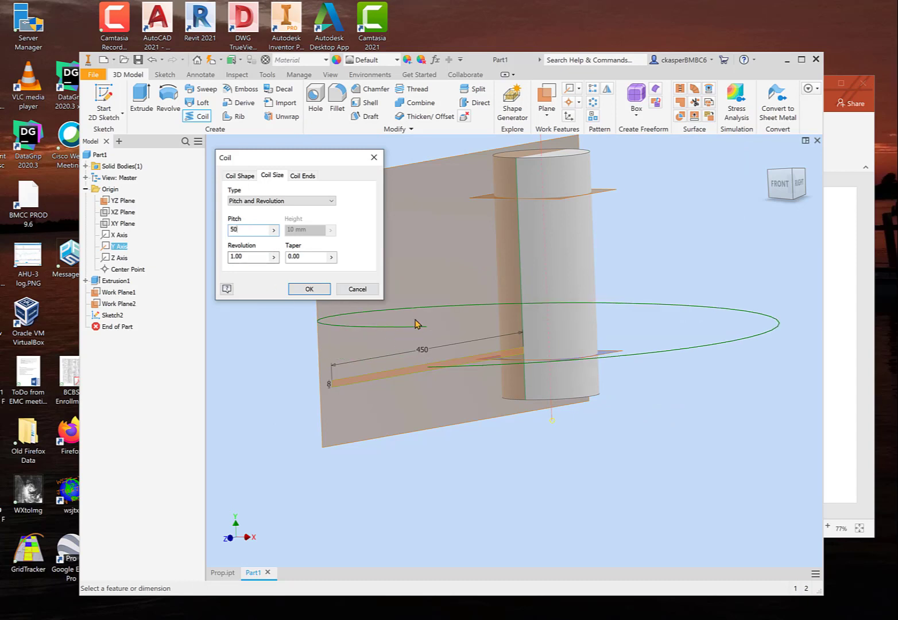
Try revolution counts of 5, 2 and 1 for the coil to compare the previewed paths.
drag(260, 257, 225, 261)
text(5)
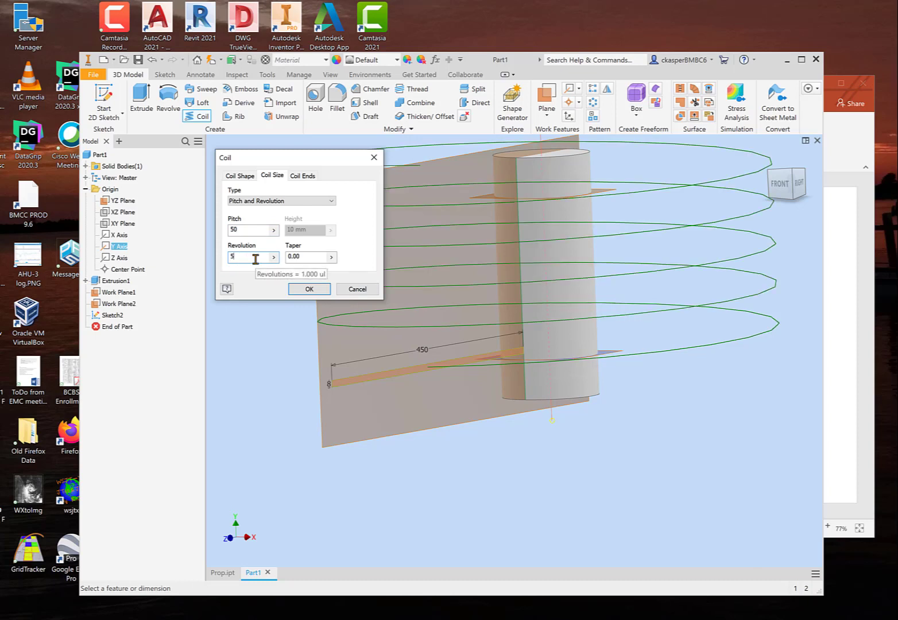
scroll(343, 425, down, 3)
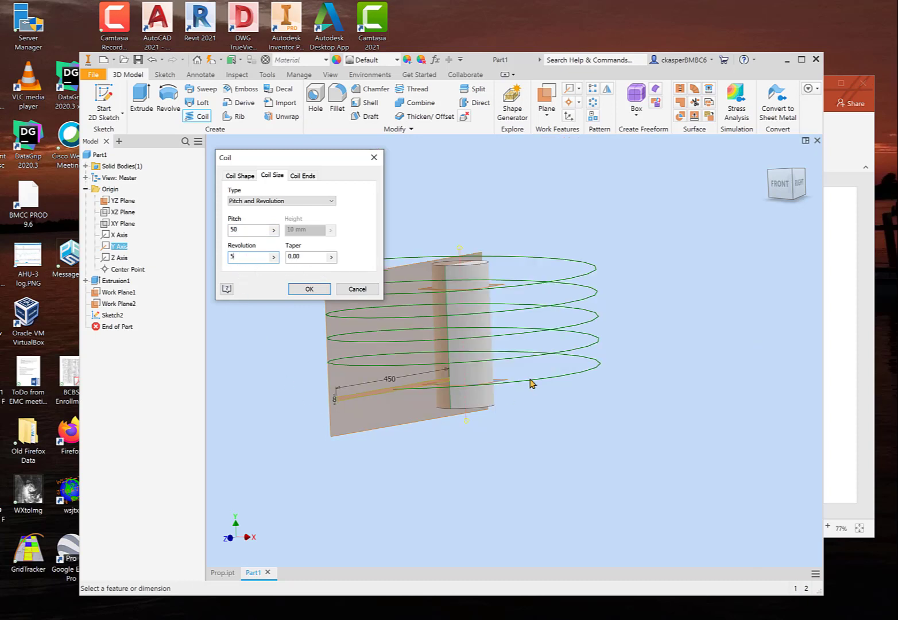
click(249, 258)
key(BackSpace)
text(2)
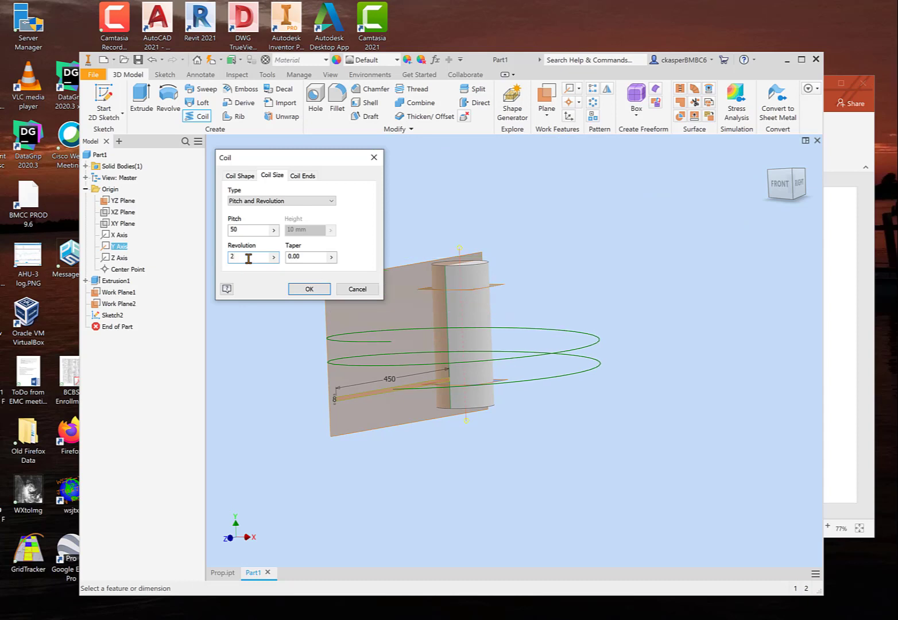
key(BackSpace)
text(1)
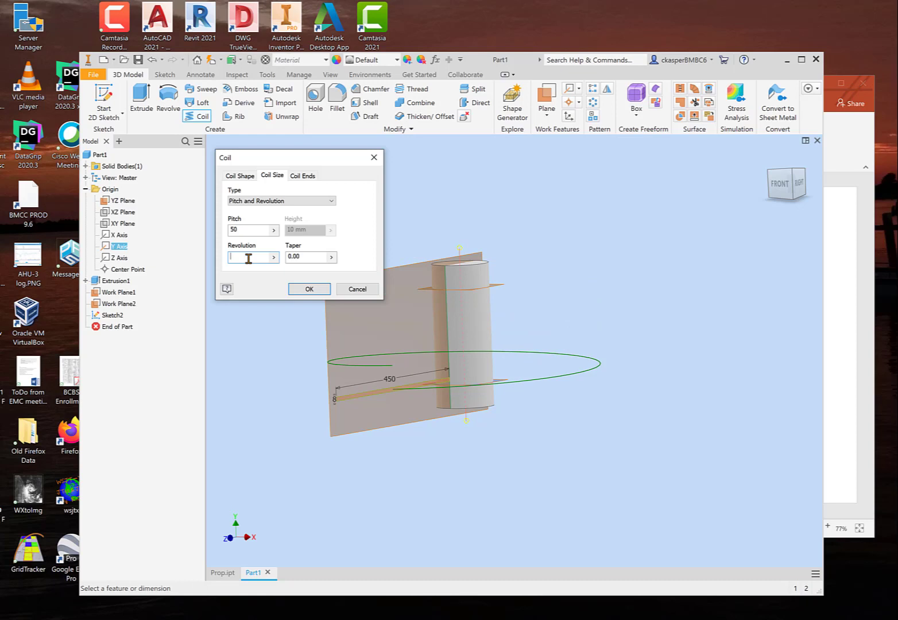
Set the coil's revolution to .33 and check the previewed path around the cylinder.
text(.5)
text(33)
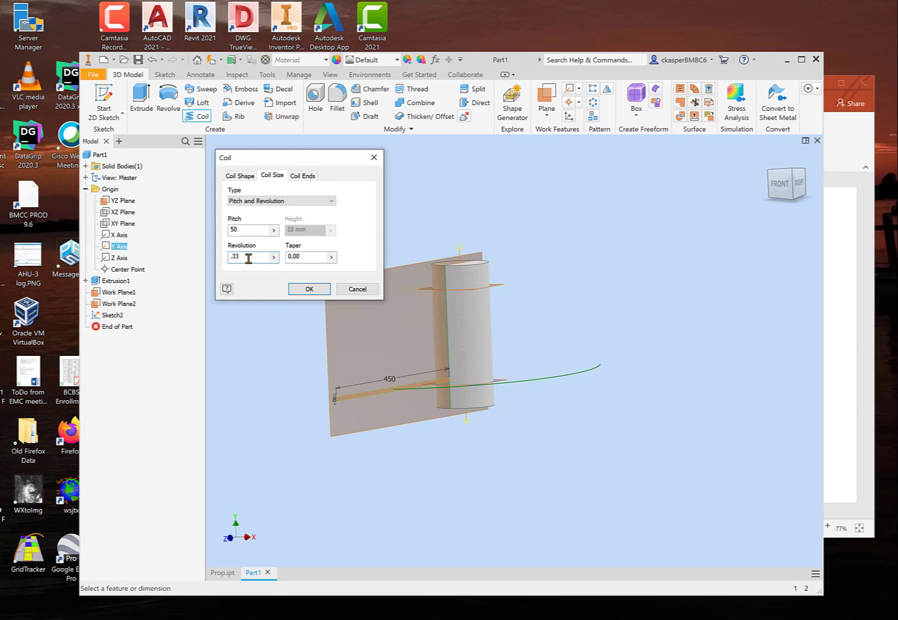
shift+middle_drag(535, 311, 526, 339)
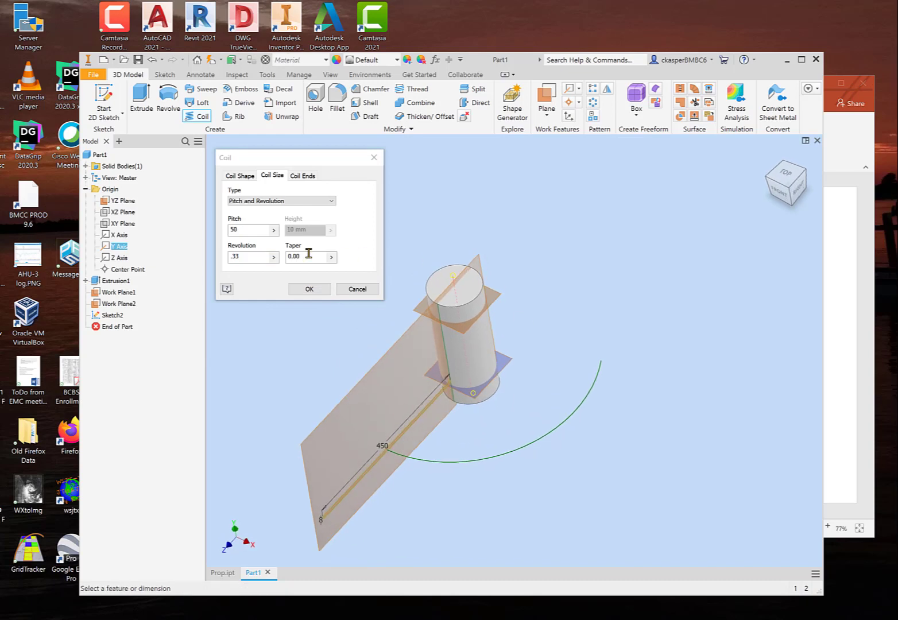
click(329, 202)
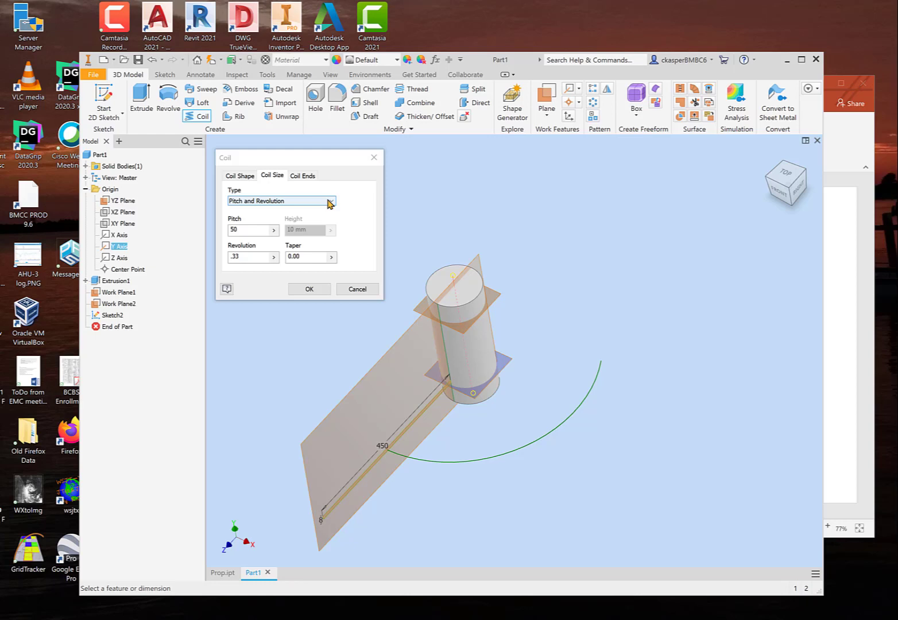
shift+middle_drag(389, 240, 457, 238)
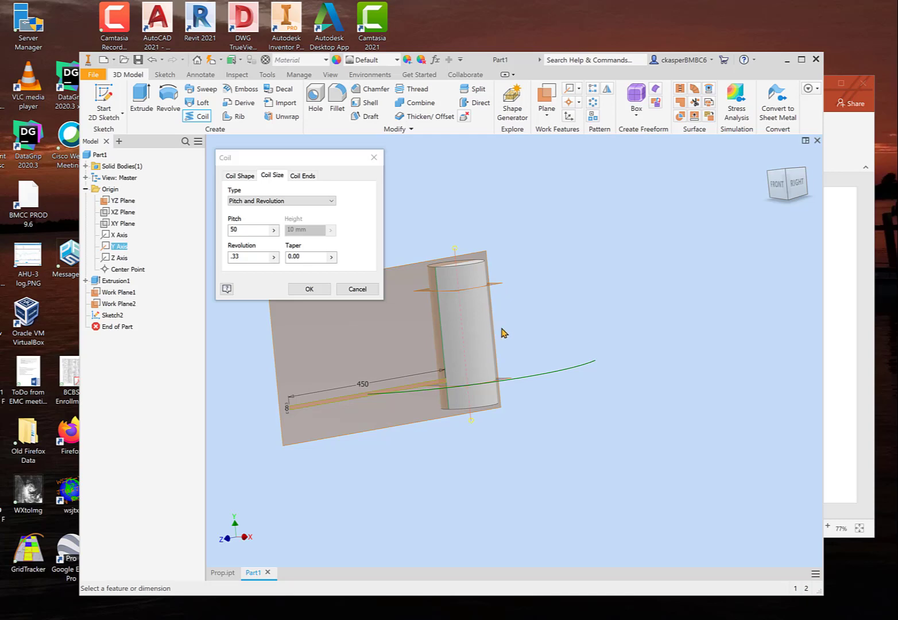
Check the coil size settings in the PowerPoint project slides and set the coil to Revolution and Height with a height of 200 mm.
click(867, 289)
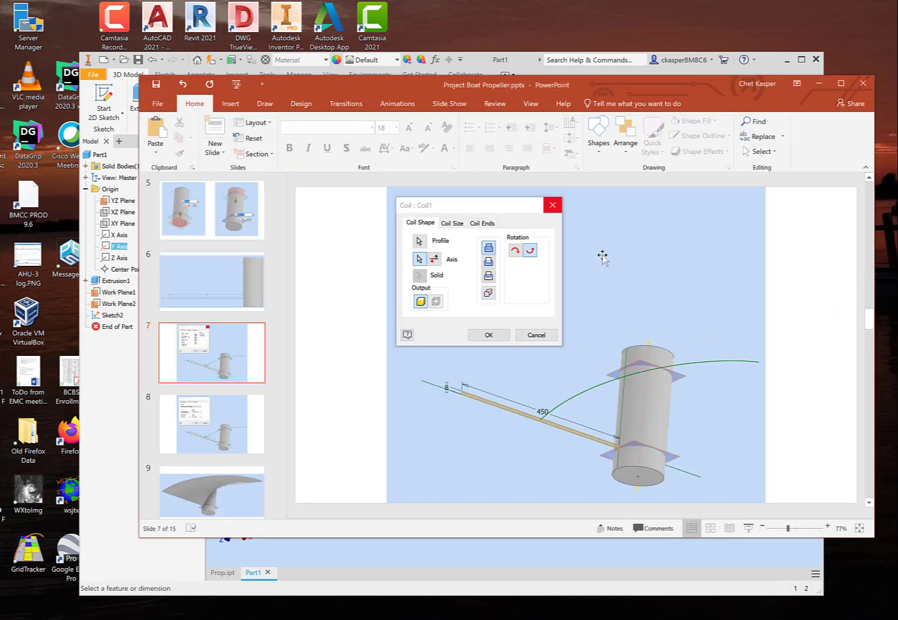
scroll(603, 257, down, 1)
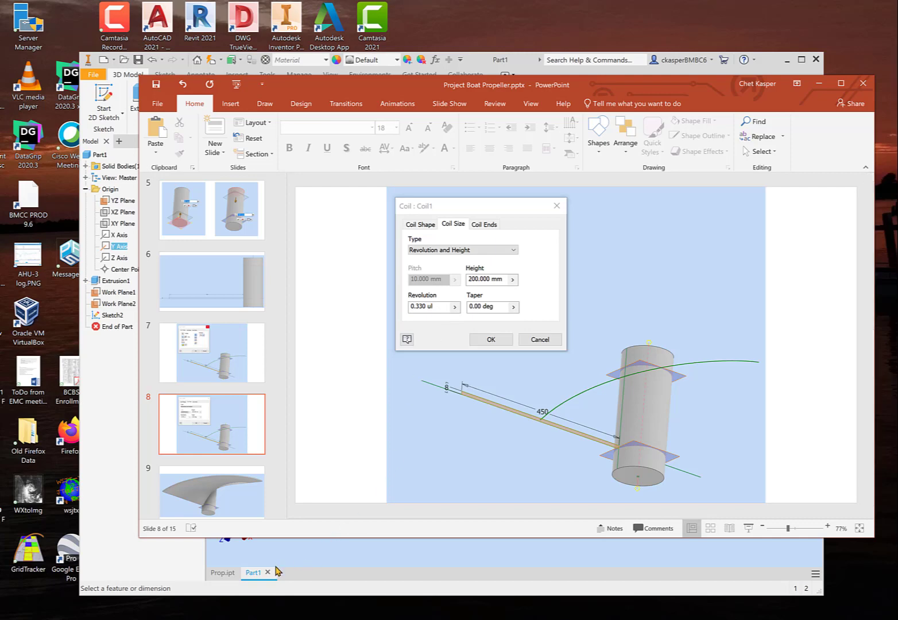
click(158, 552)
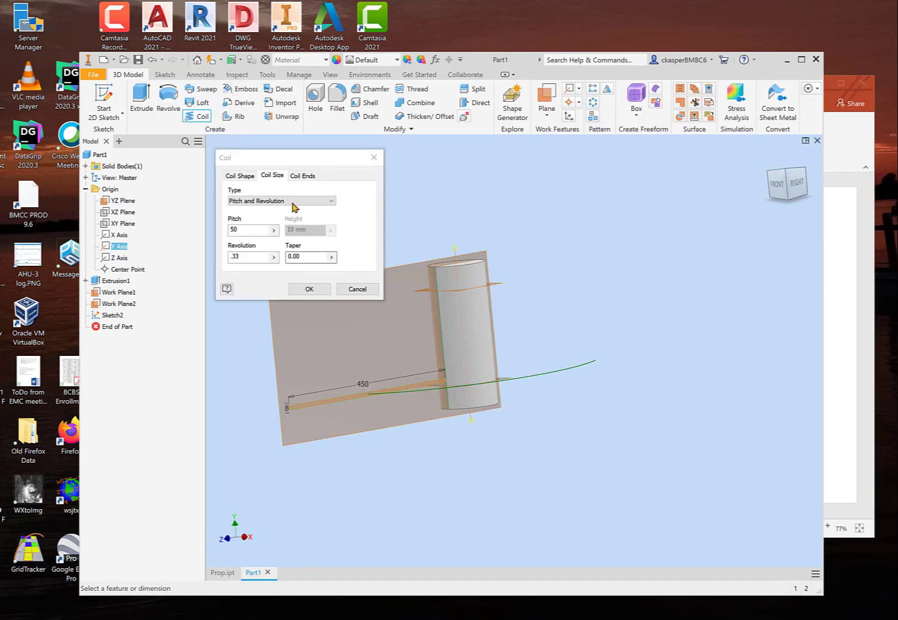
click(331, 202)
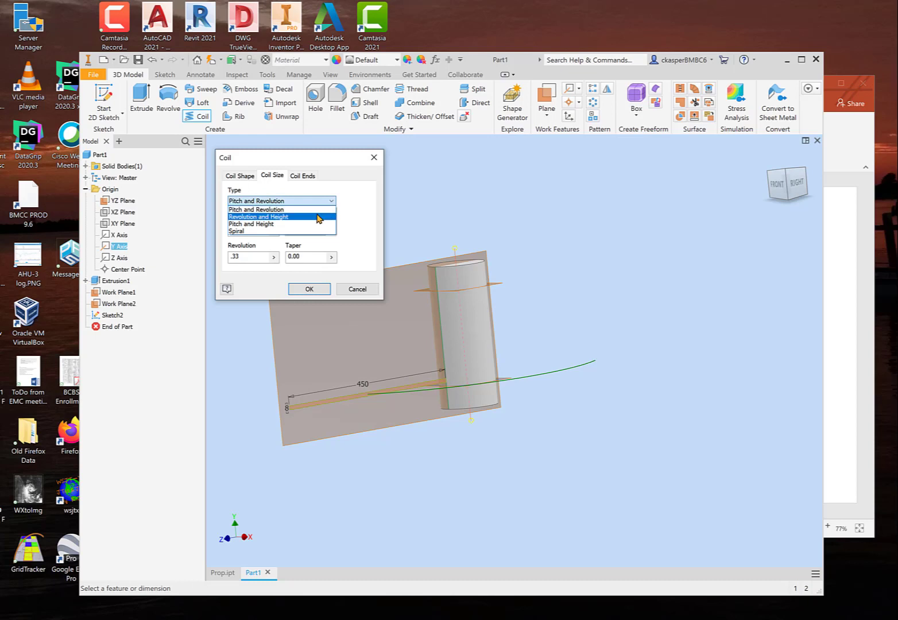
click(317, 219)
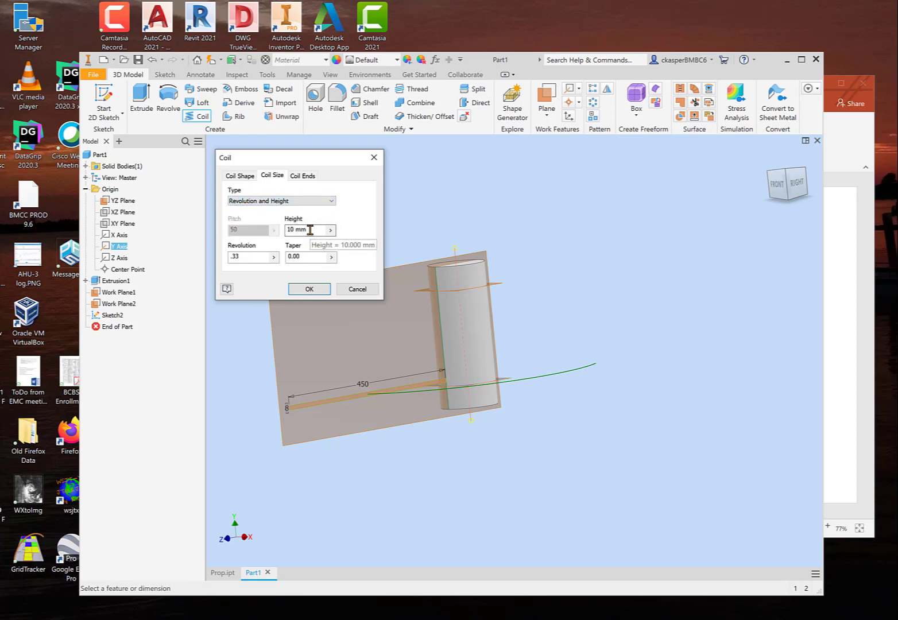
drag(313, 231, 281, 234)
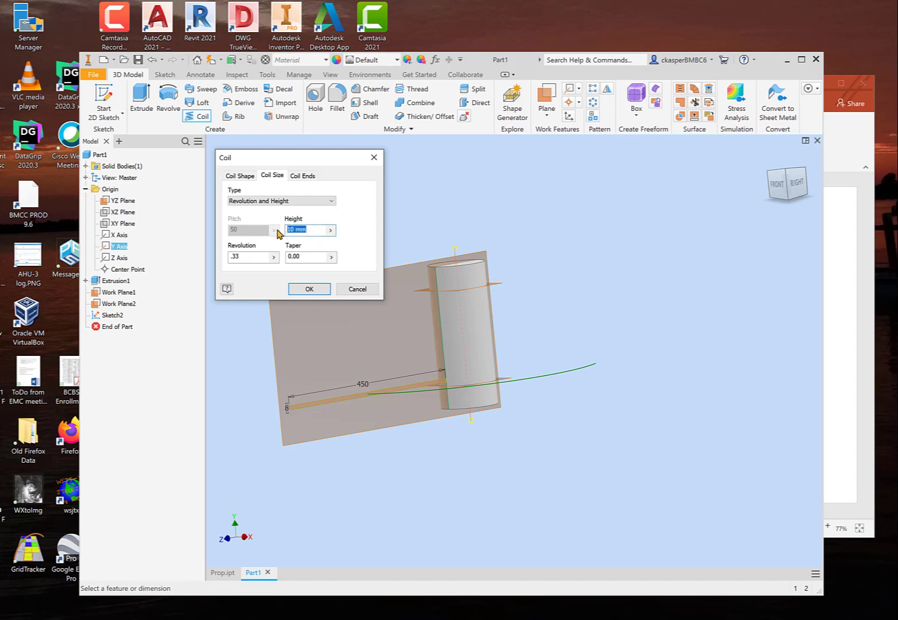
text(200)
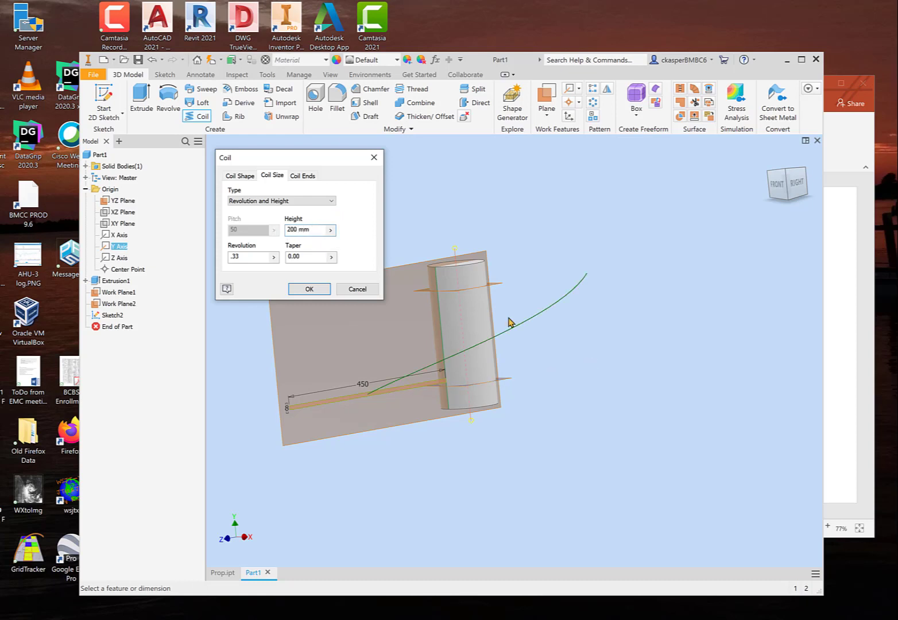
Try revolution counts of 20, 100, 1, 3 and 5 for the 200 mm high coil to compare the previewed paths.
shift+middle_drag(567, 344, 531, 341)
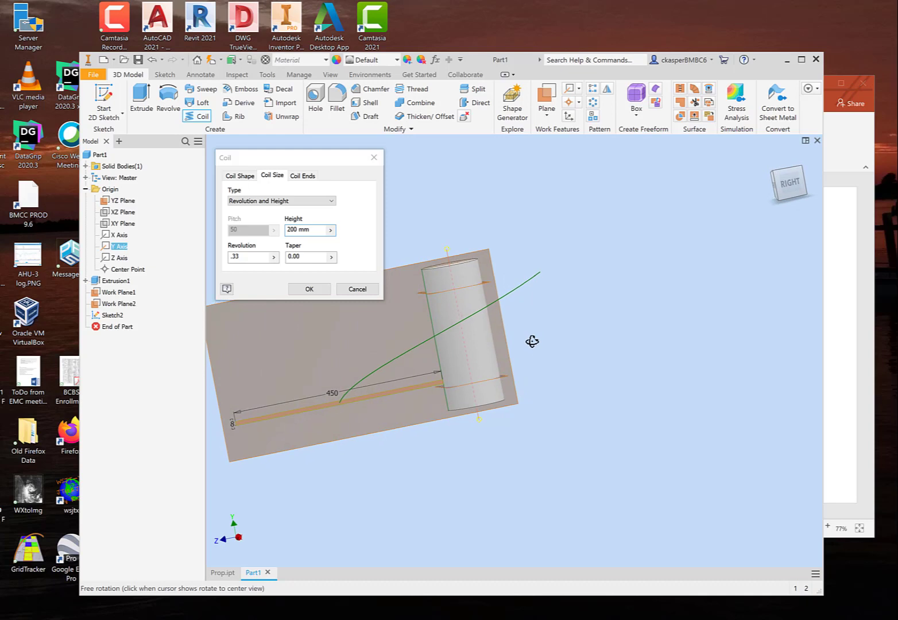
shift+middle_drag(380, 395, 396, 425)
double_click(242, 257)
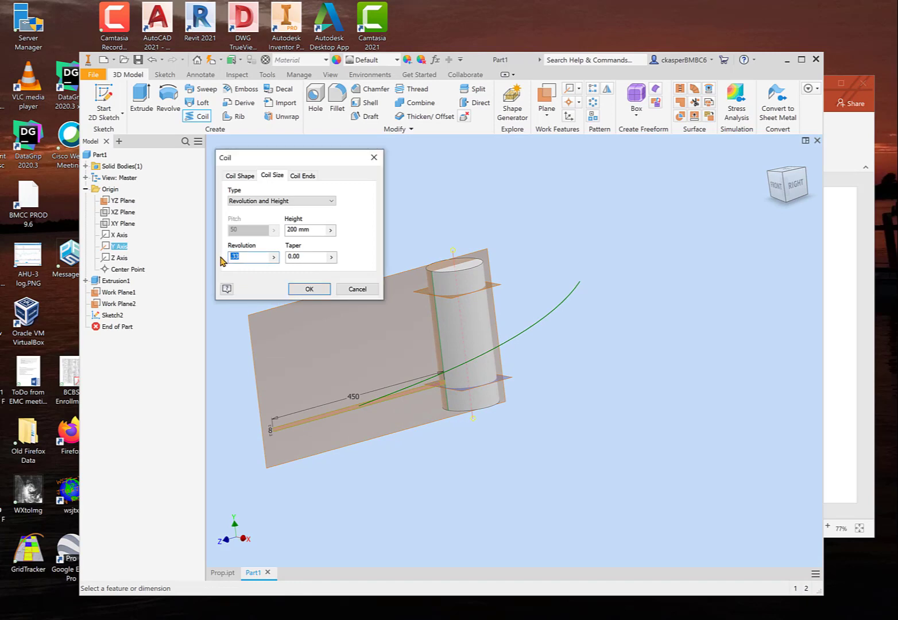
text(20)
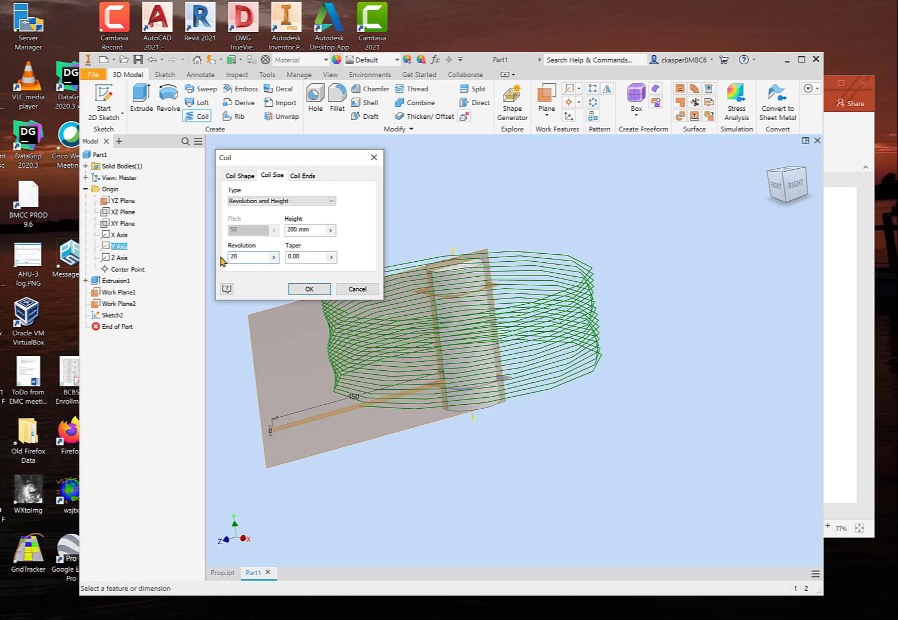
text(100)
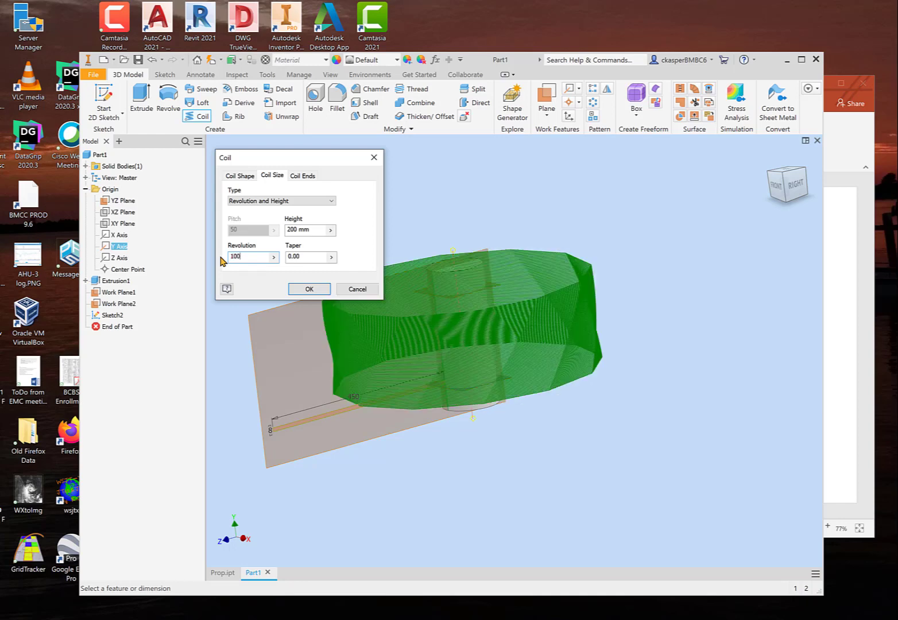
key(BackSpace)
key(BackSpace)
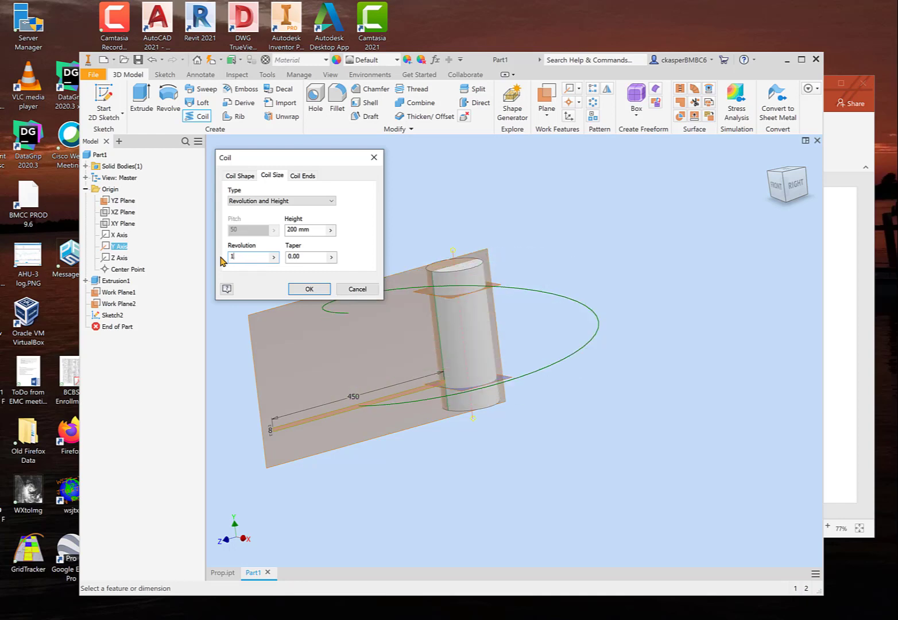
text(2)
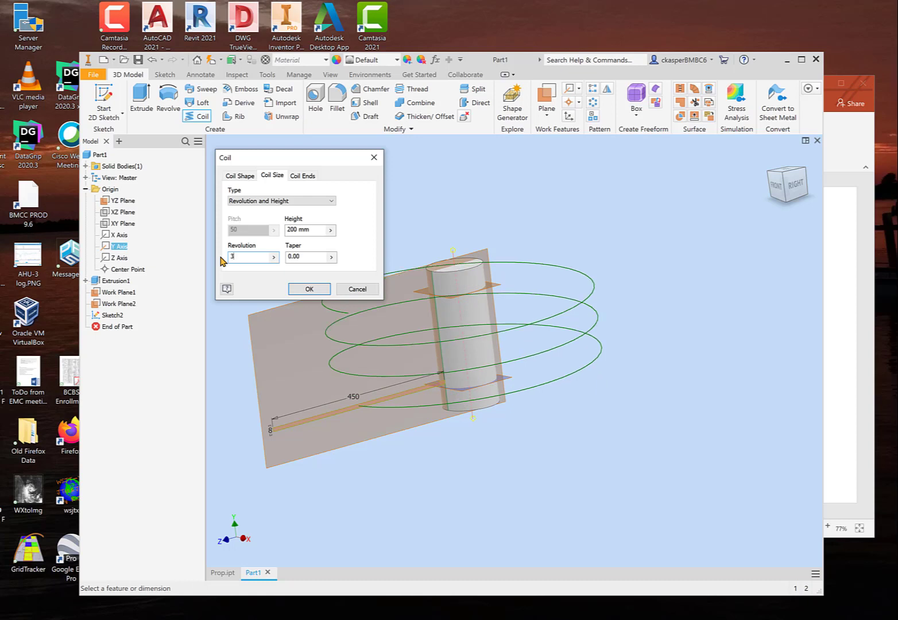
key(BackSpace)
text(4)
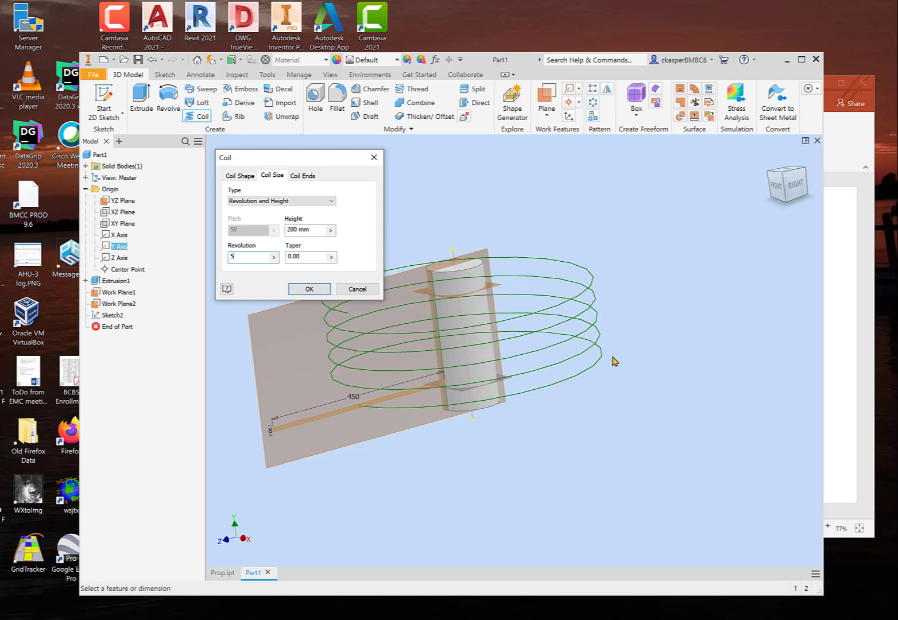
shift+middle_drag(613, 361, 635, 329)
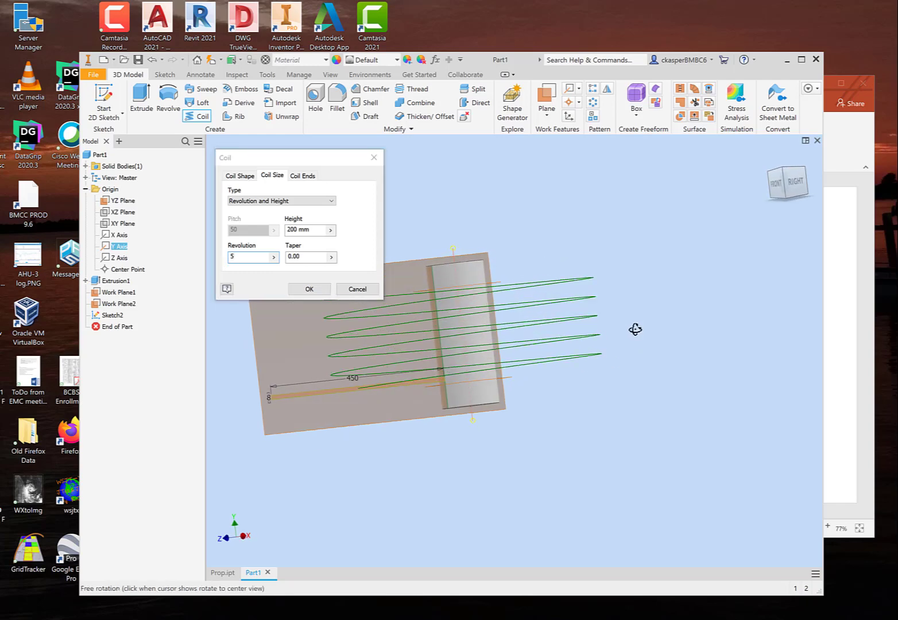
middle_drag(627, 277, 628, 282)
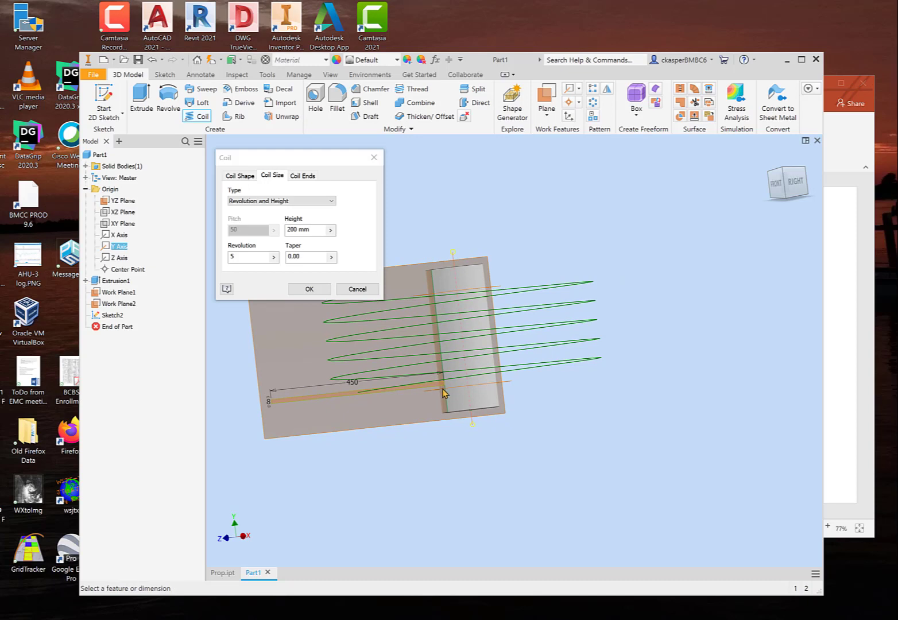
Try fractional revolutions of .0125 and .25 and examine how far the coil's path sweeps around the hub.
double_click(246, 257)
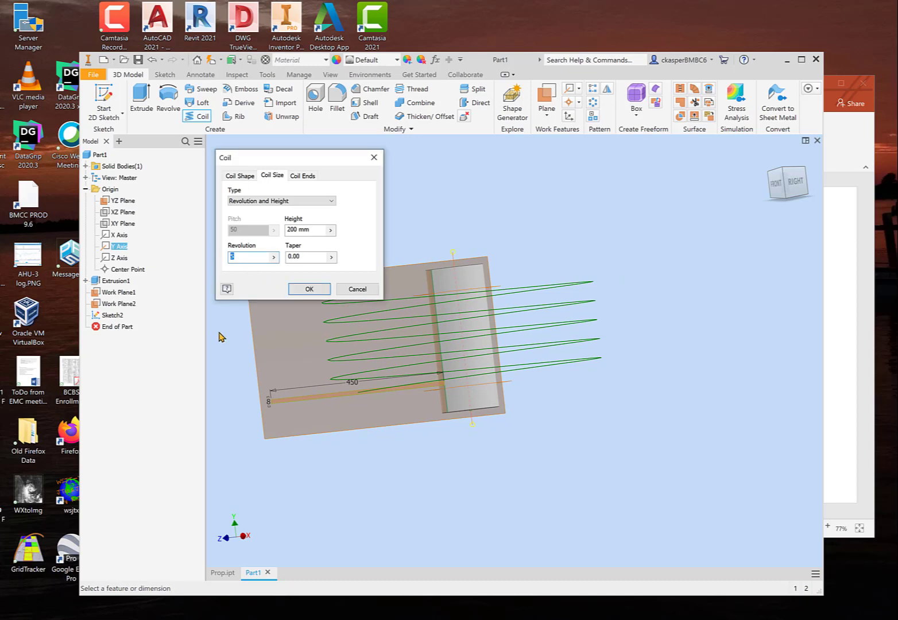
text(.0125)
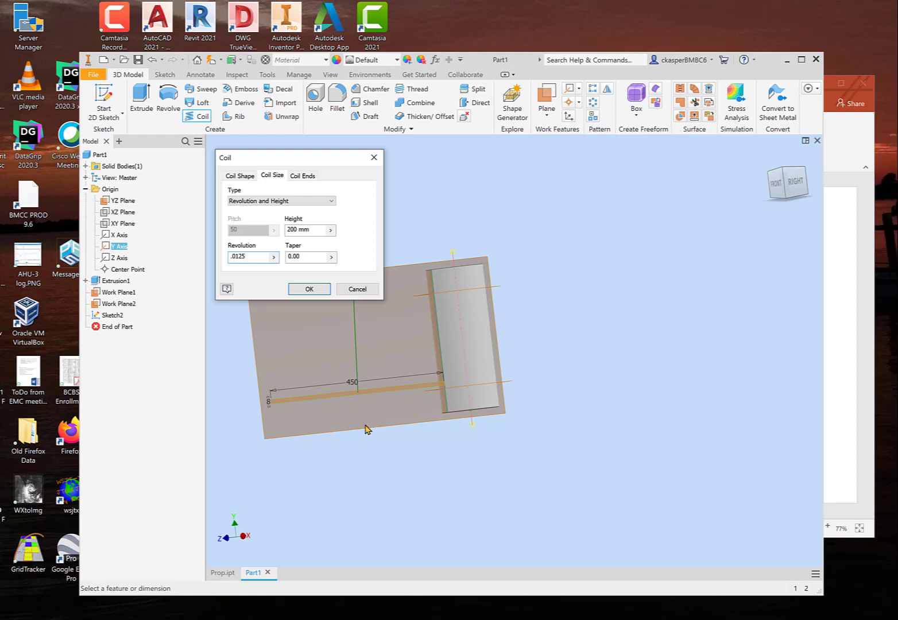
middle_drag(406, 439, 458, 438)
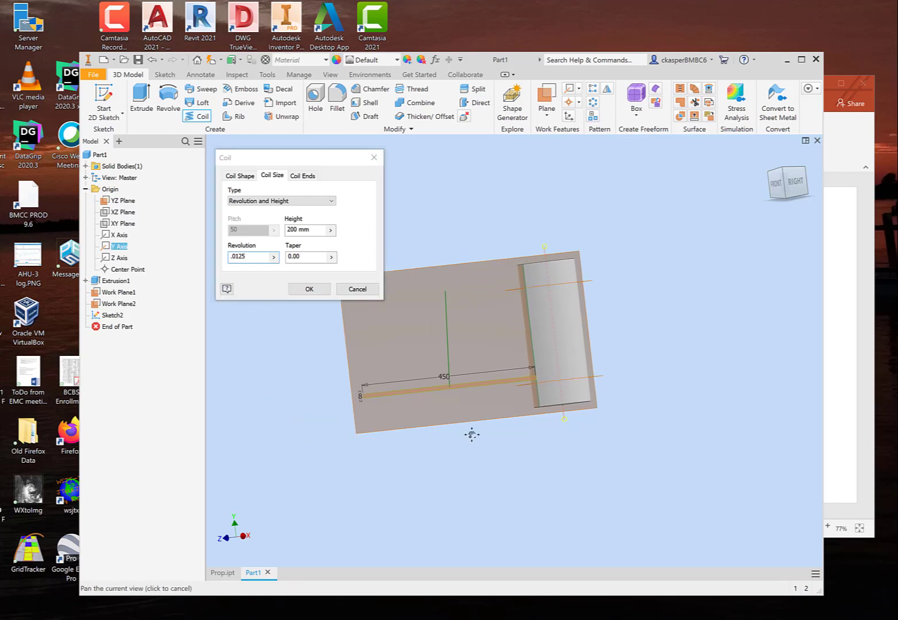
shift+middle_drag(407, 428, 448, 422)
double_click(239, 257)
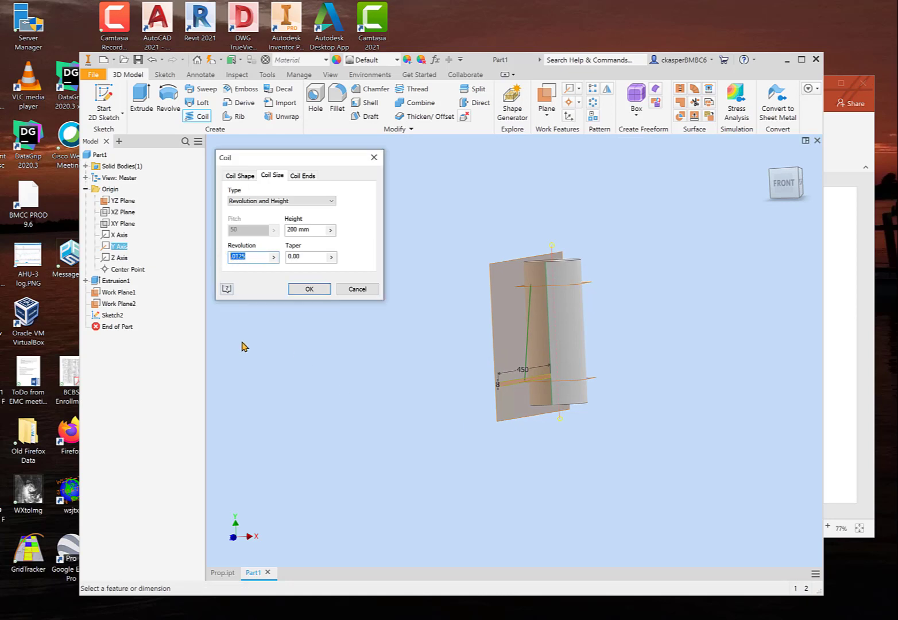
text(.25)
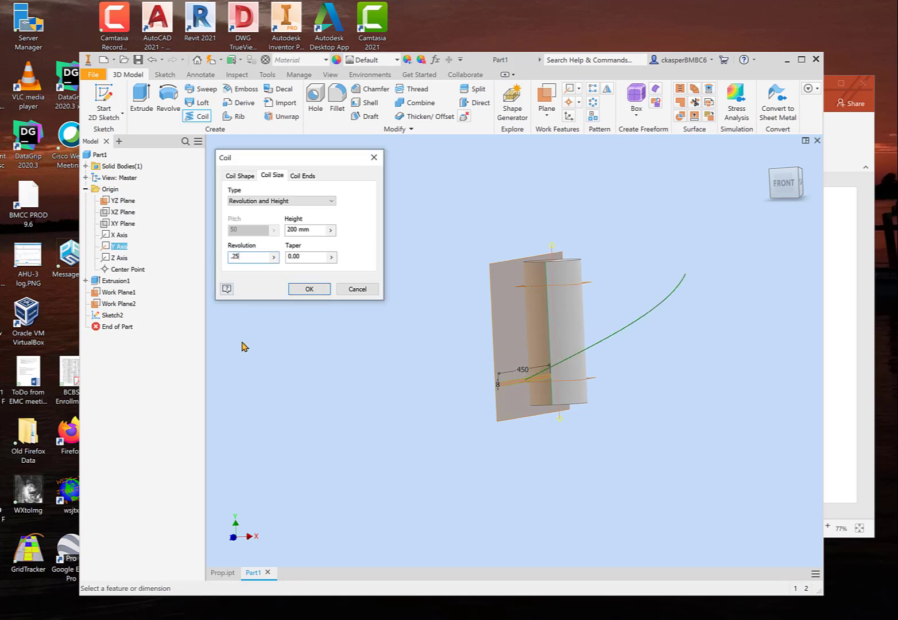
shift+middle_drag(400, 336, 284, 349)
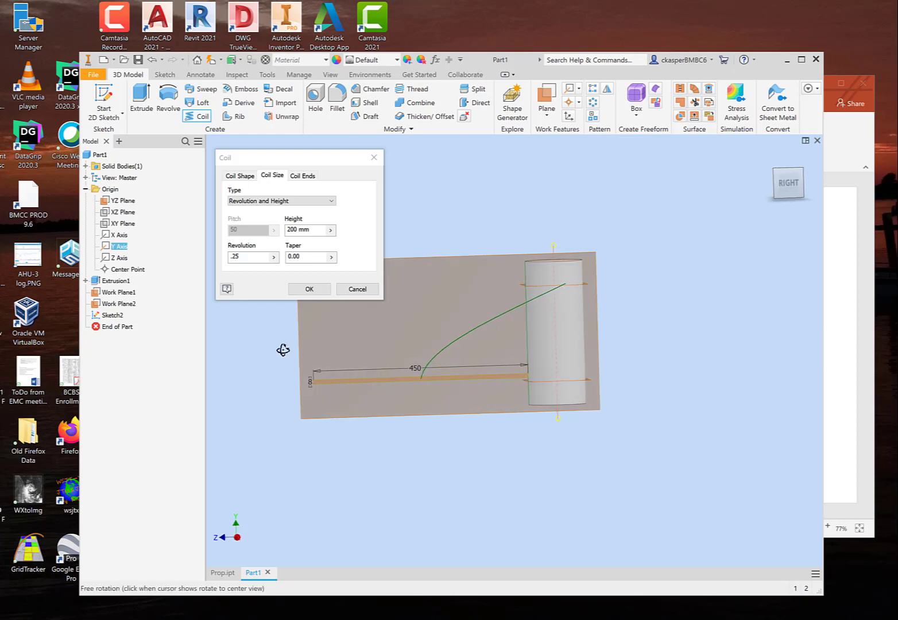
Set the coil's revolution to .33.
double_click(247, 257)
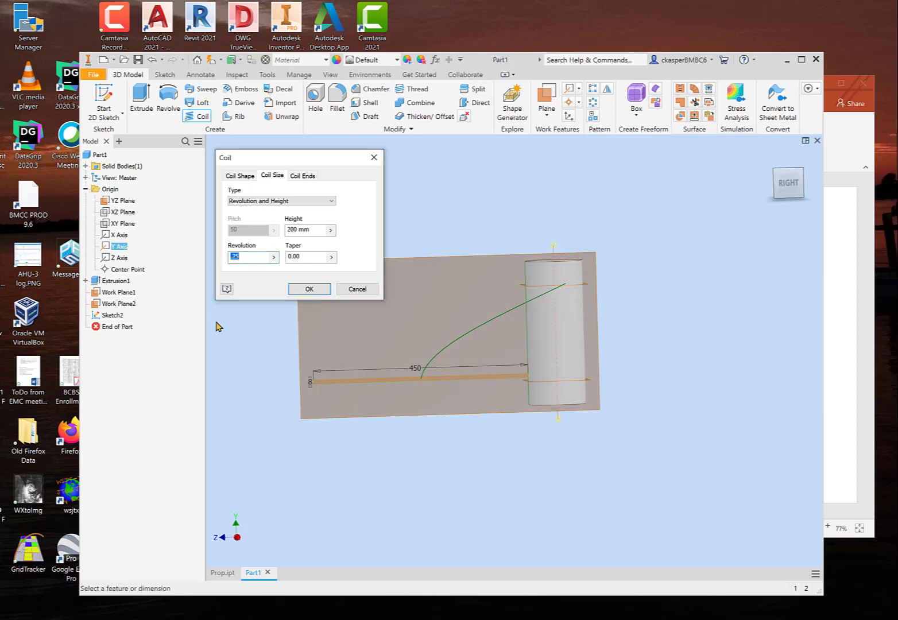
text(33)
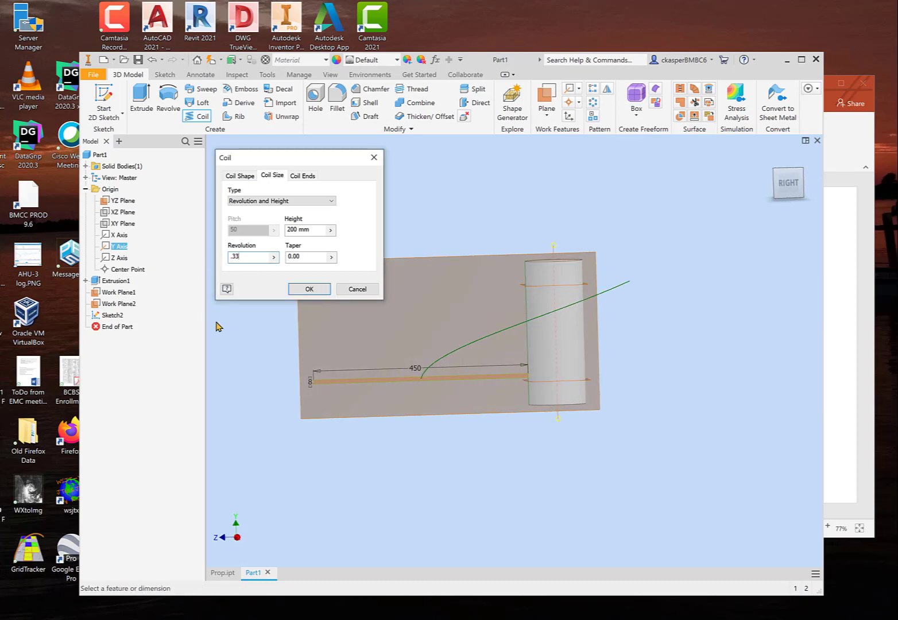
text(3)
key(BackSpace)
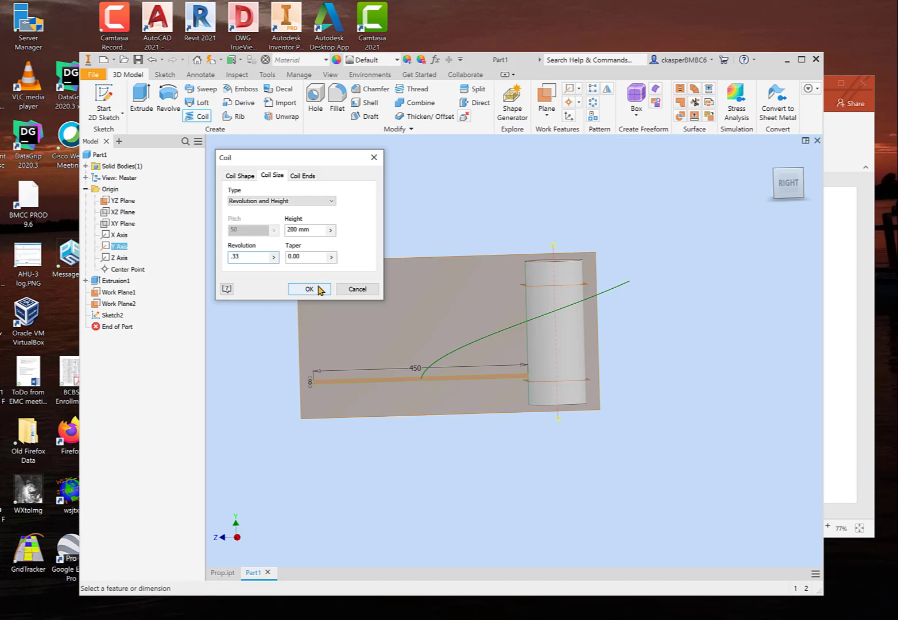
Review the coil's start and end type options, leaving both ends Natural.
click(309, 176)
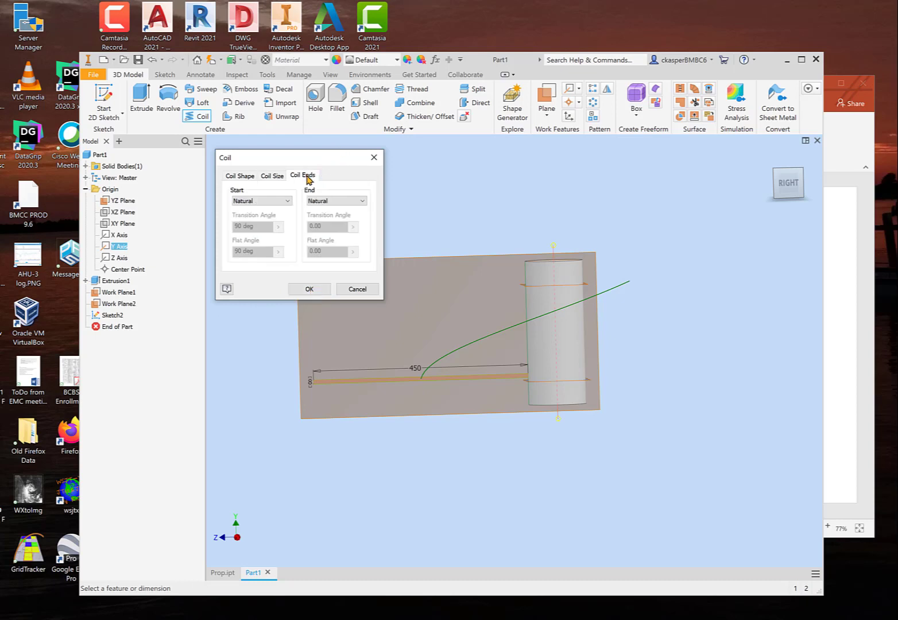
click(282, 202)
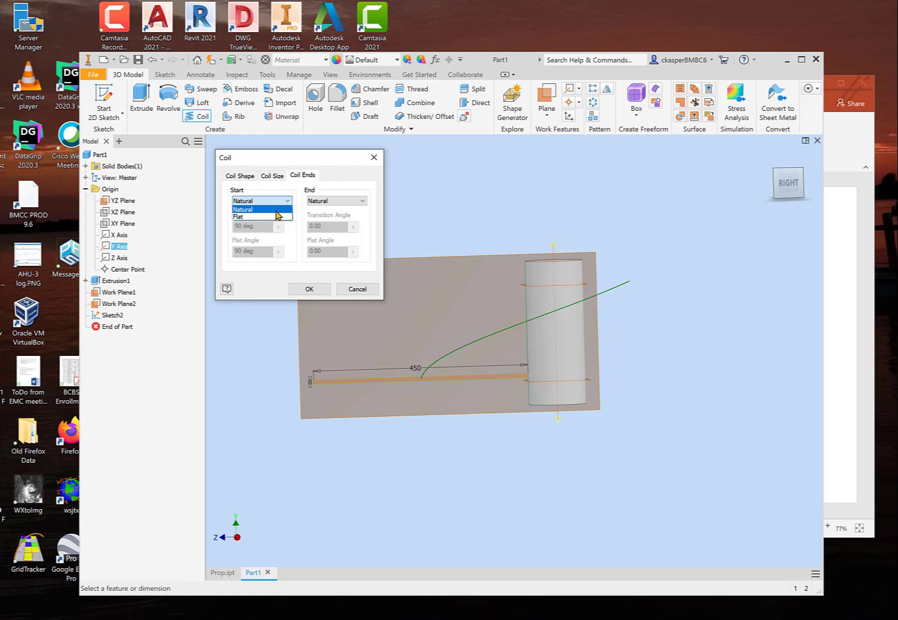
click(277, 202)
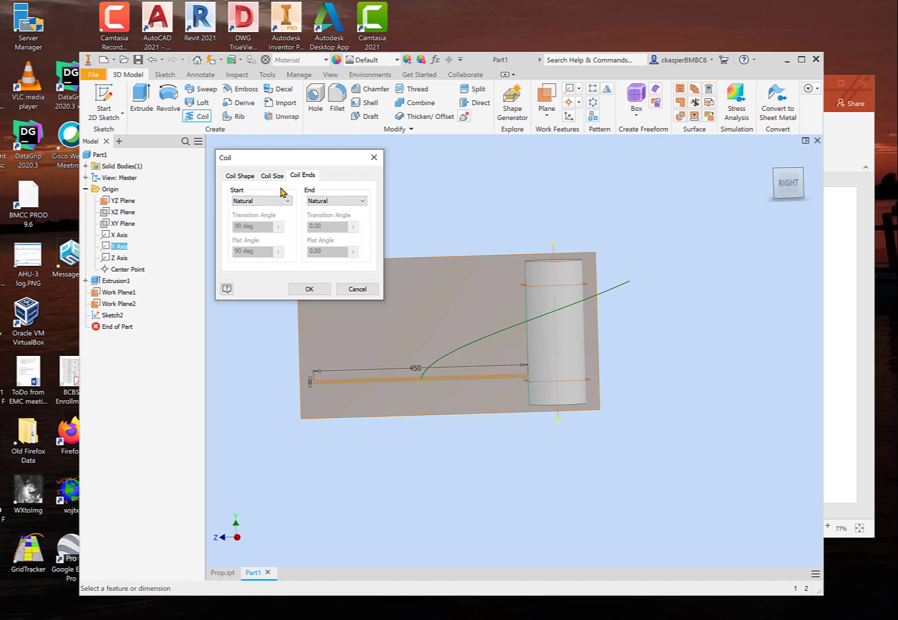
click(272, 177)
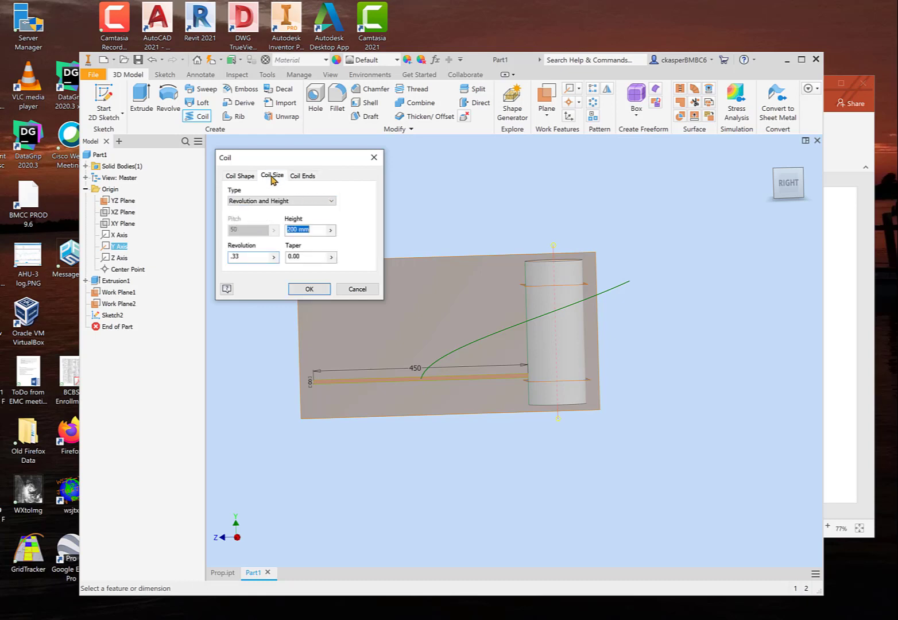
Preview the opposite rotation direction, restore the original one, and create the coil as the propeller blade.
click(240, 177)
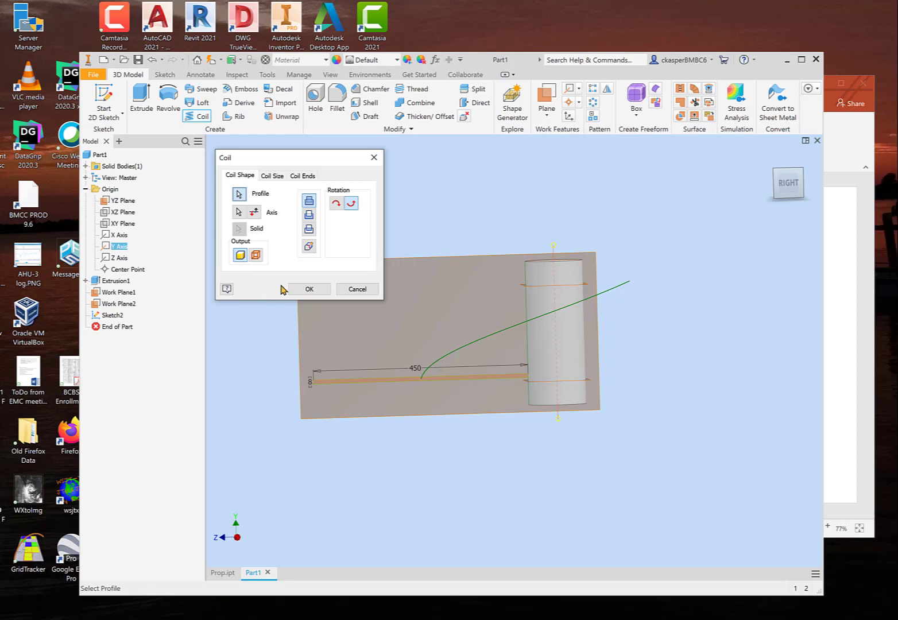
click(337, 205)
click(351, 204)
click(309, 289)
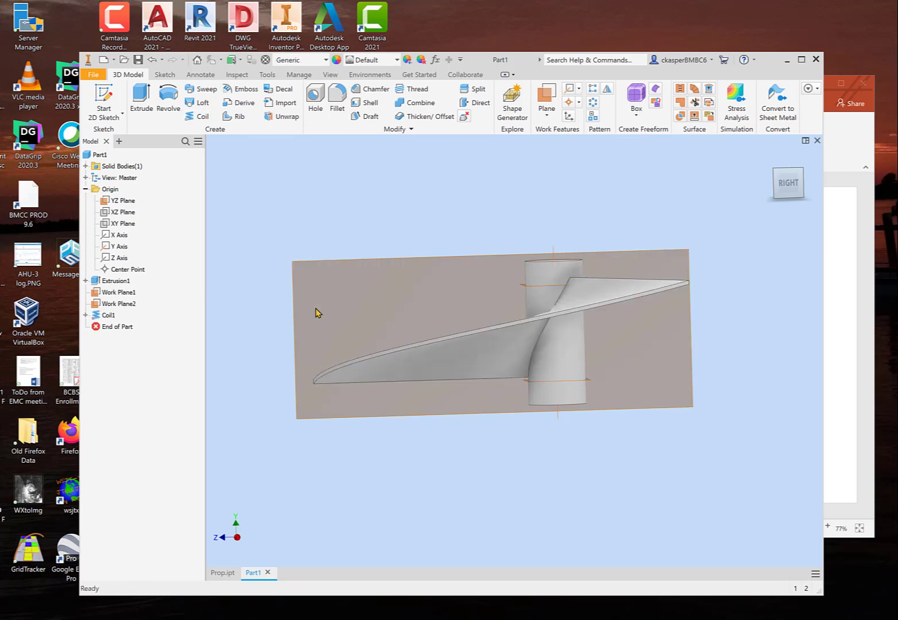
Examine the new blade and hub from several angles, including a close-up of the blade's outer corner edge.
shift+middle_drag(310, 295, 311, 325)
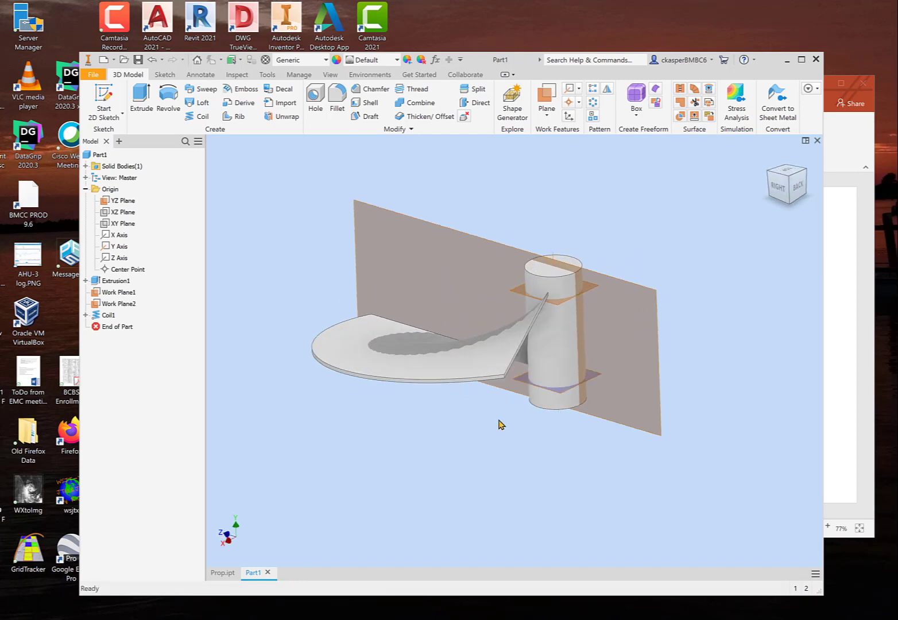
shift+middle_drag(427, 417, 434, 421)
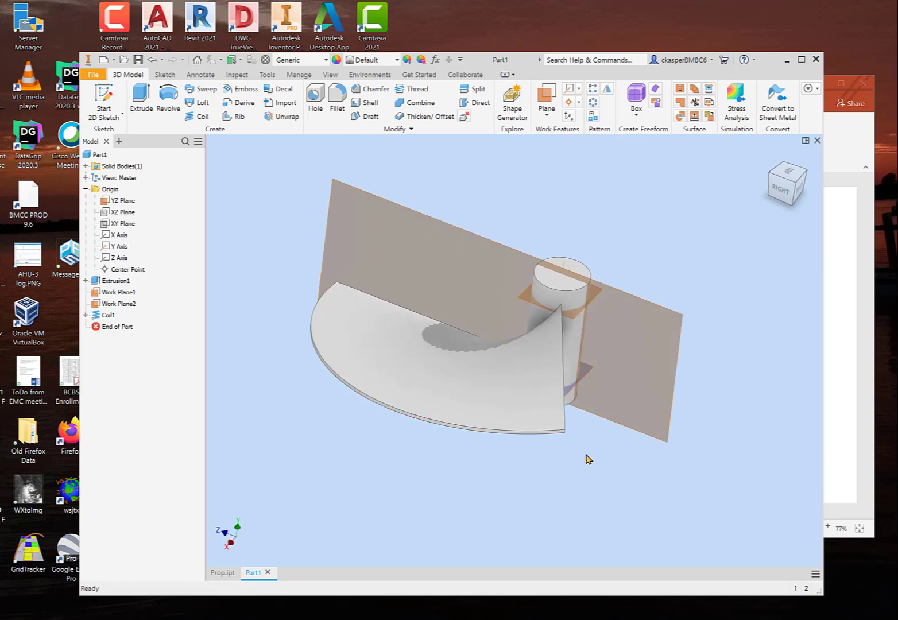
shift+middle_drag(586, 459, 563, 445)
scroll(514, 409, up, 5)
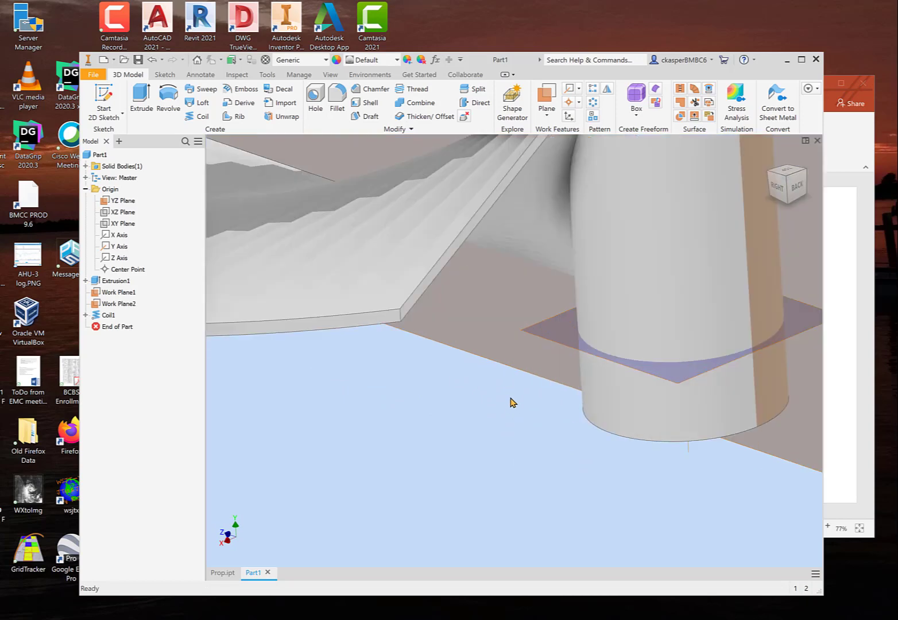
scroll(384, 346, up, 2)
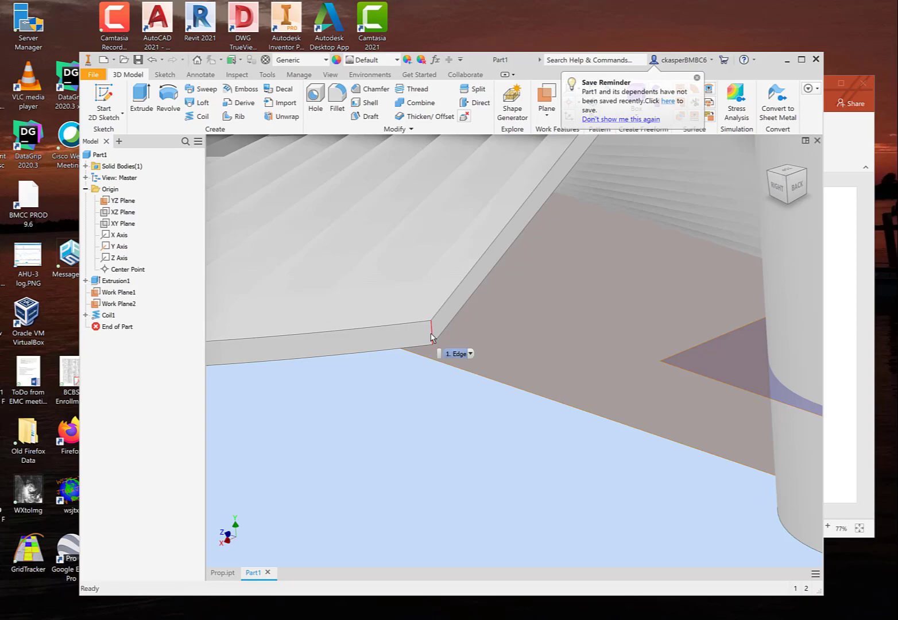
Hide the YZ plane that cuts through the hub and blade.
scroll(468, 440, up, 2)
scroll(487, 452, down, 5)
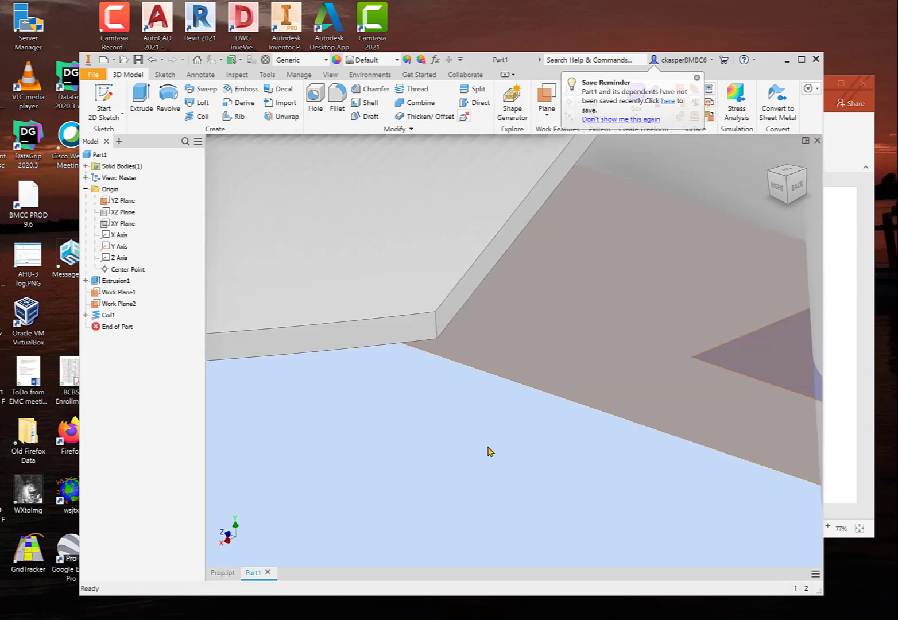
scroll(497, 438, down, 2)
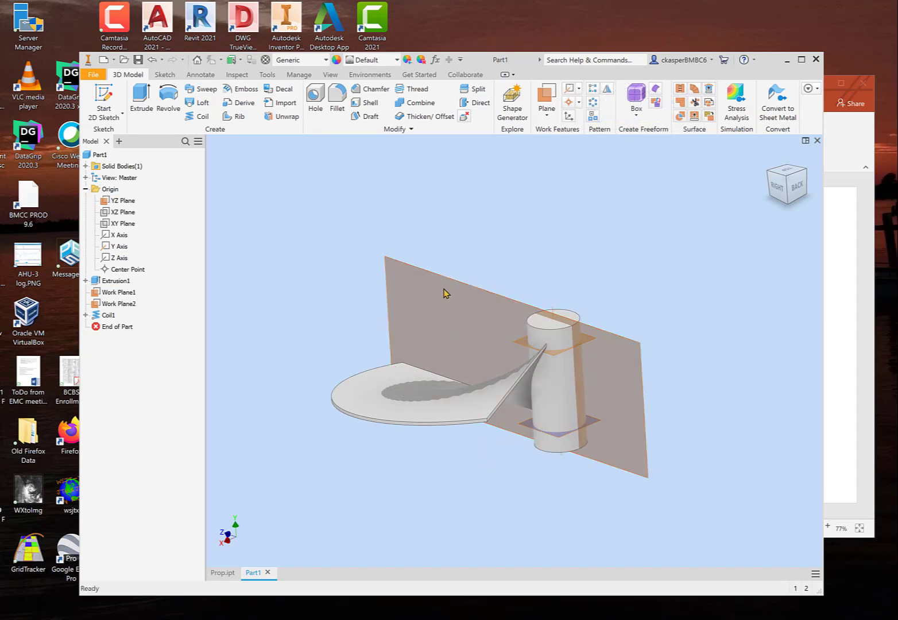
click(432, 274)
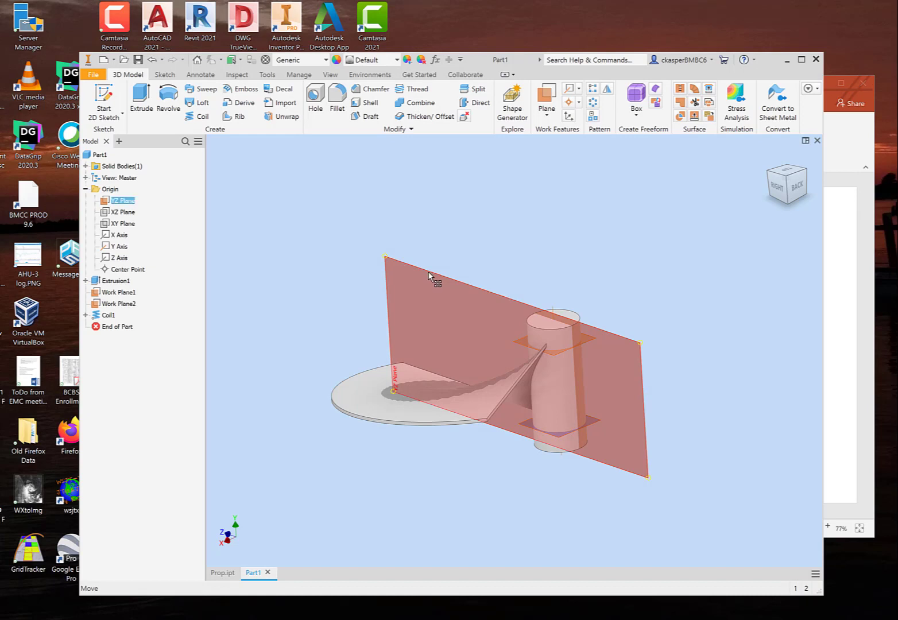
right_click(429, 276)
click(455, 286)
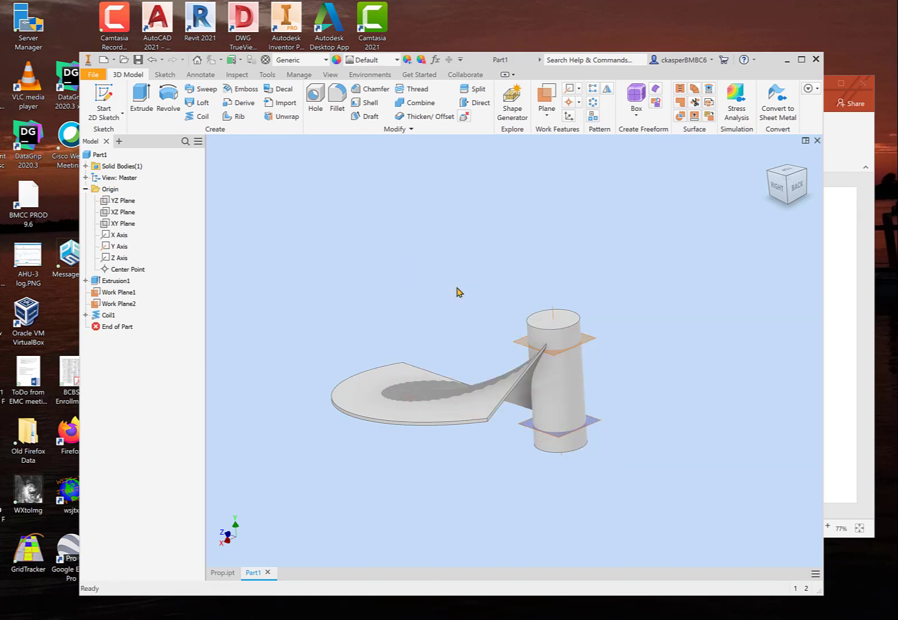
Hide the two offset work planes around the hub, near its upper and lower ends.
click(592, 342)
right_click(592, 343)
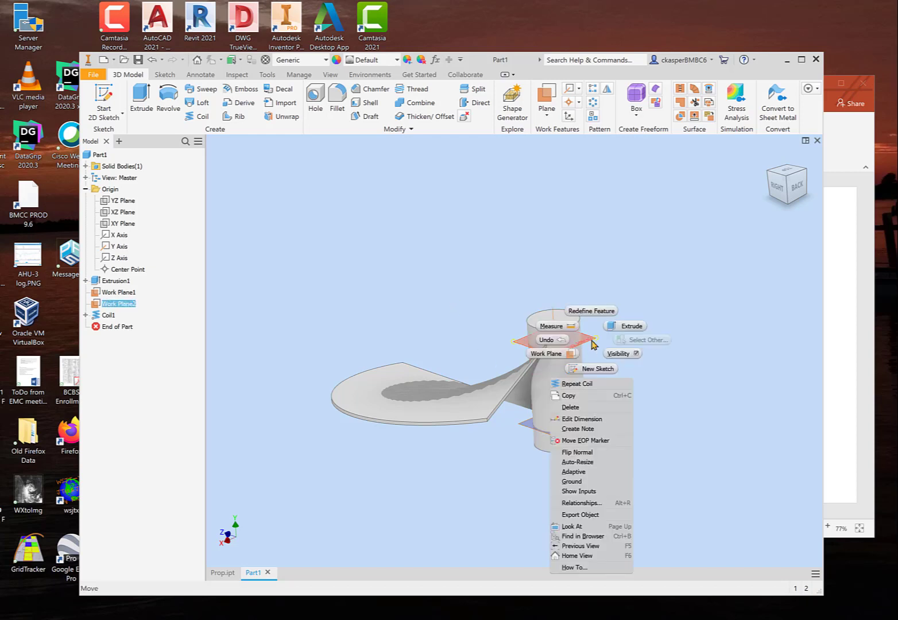
click(617, 354)
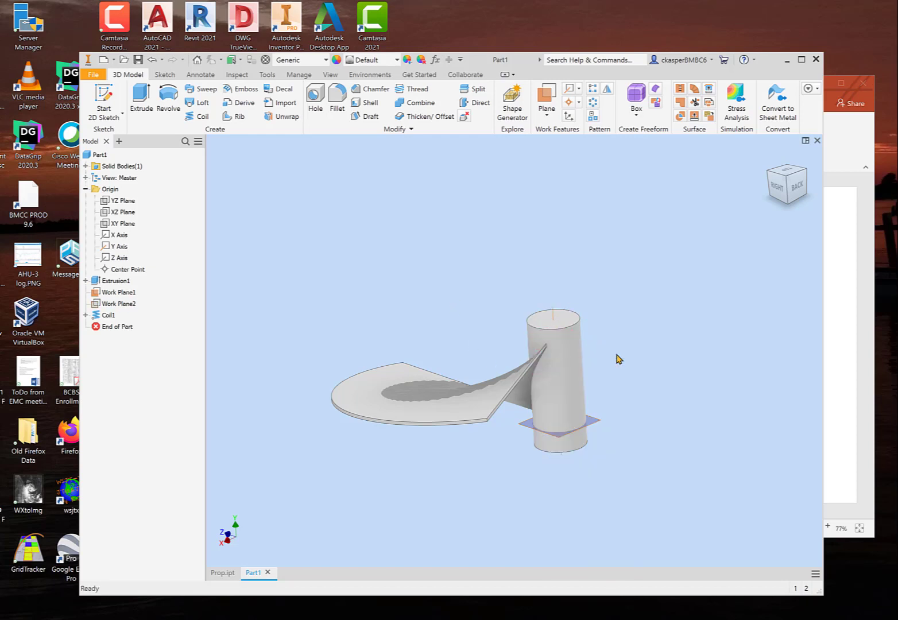
click(599, 422)
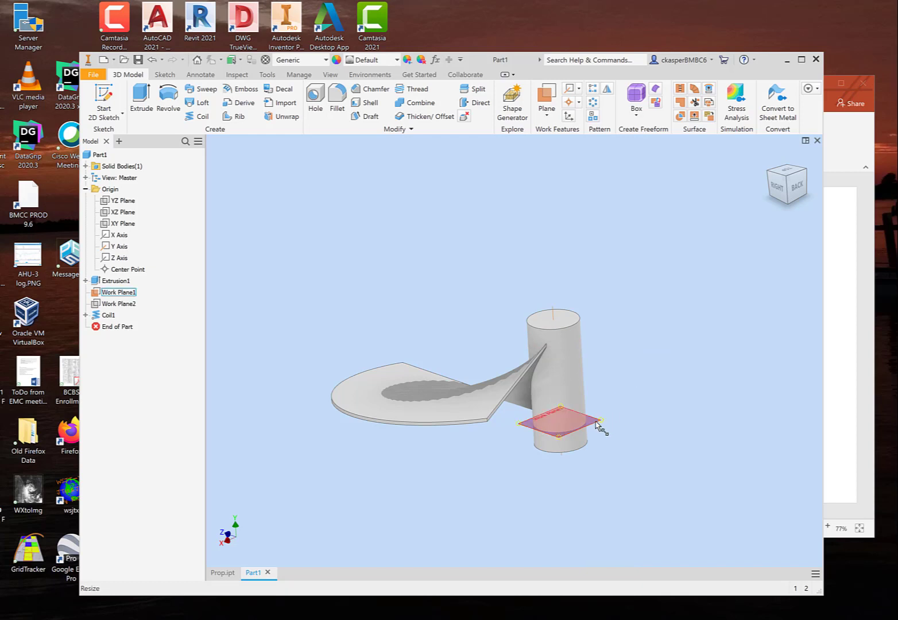
right_click(599, 425)
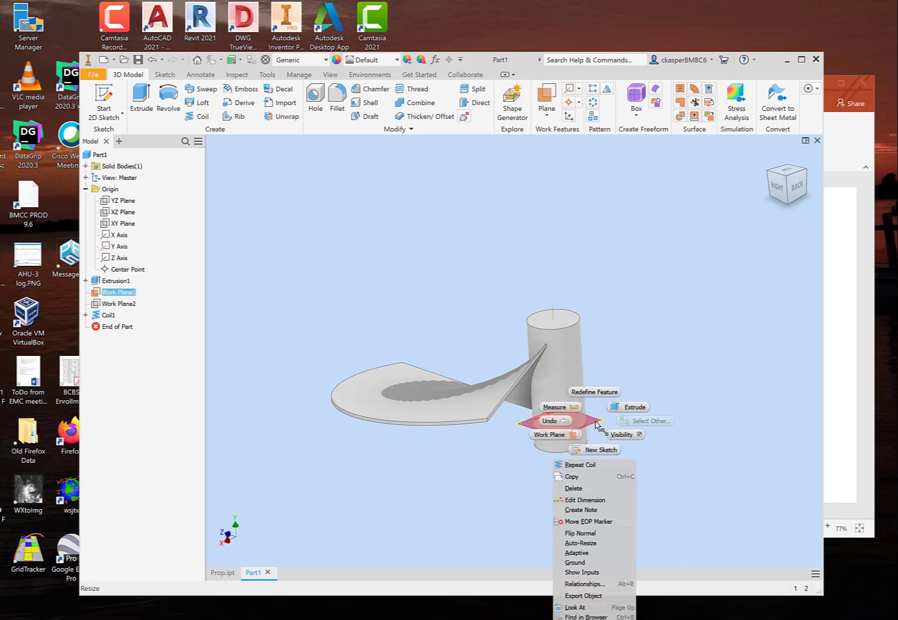
click(622, 435)
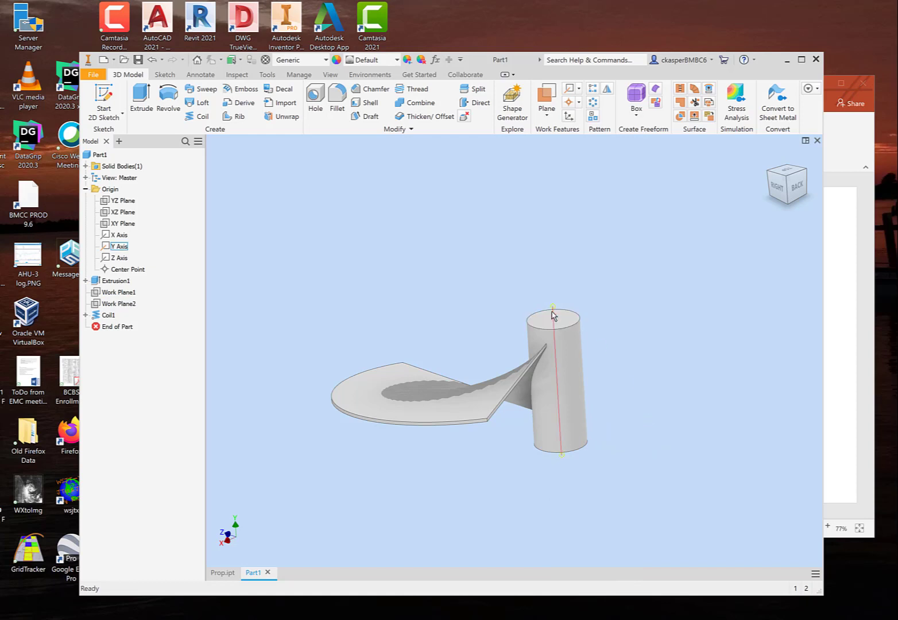
Examine the blade from several angles in Inventor and compare its shape with the coil picture on slide 9 in PowerPoint.
shift+middle_drag(620, 368, 601, 389)
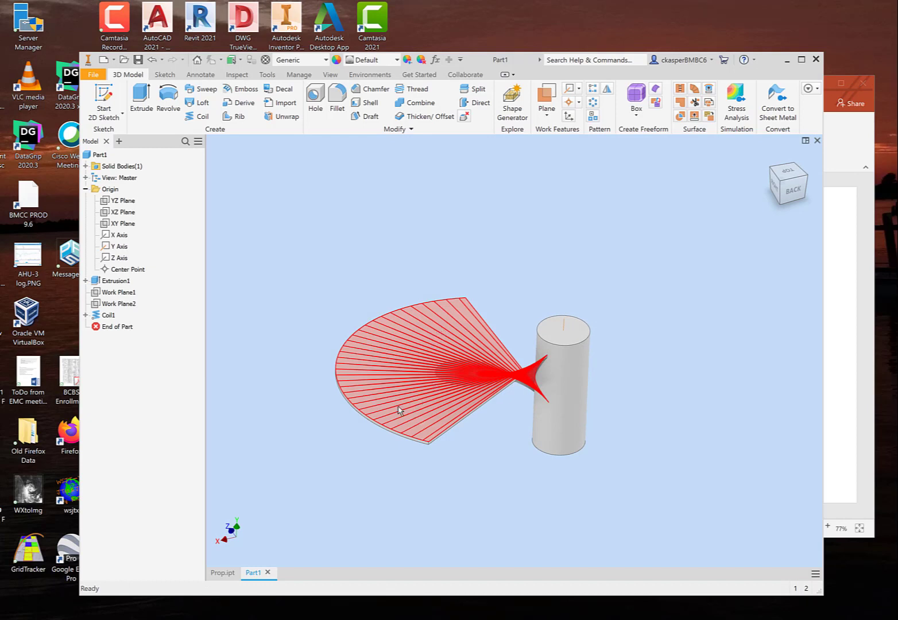
shift+middle_drag(305, 425, 435, 425)
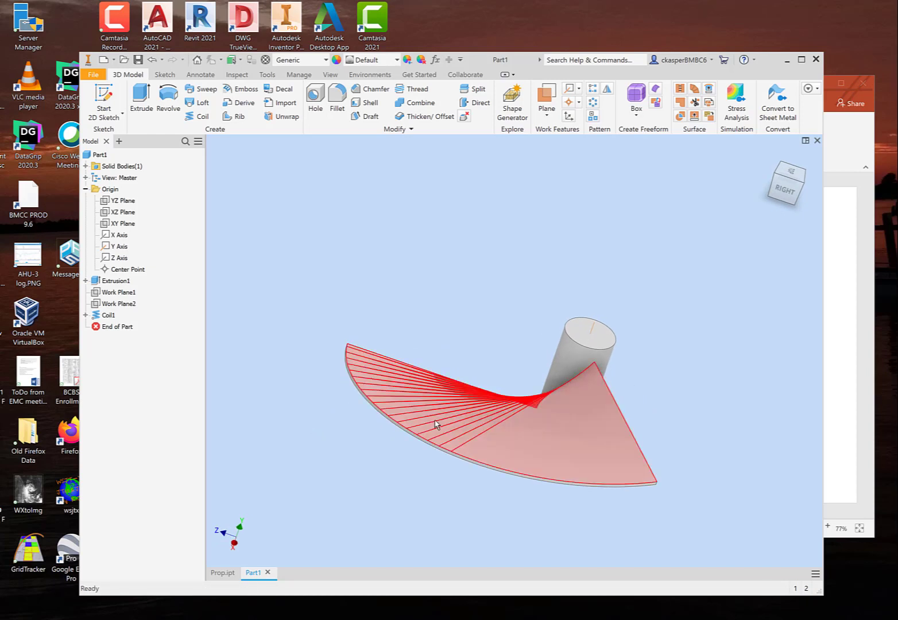
mouse_move(260, 429)
shift+middle_down()
mouse_move(208, 397)
mouse_move(257, 391)
mouse_move(255, 430)
shift+middle_up()
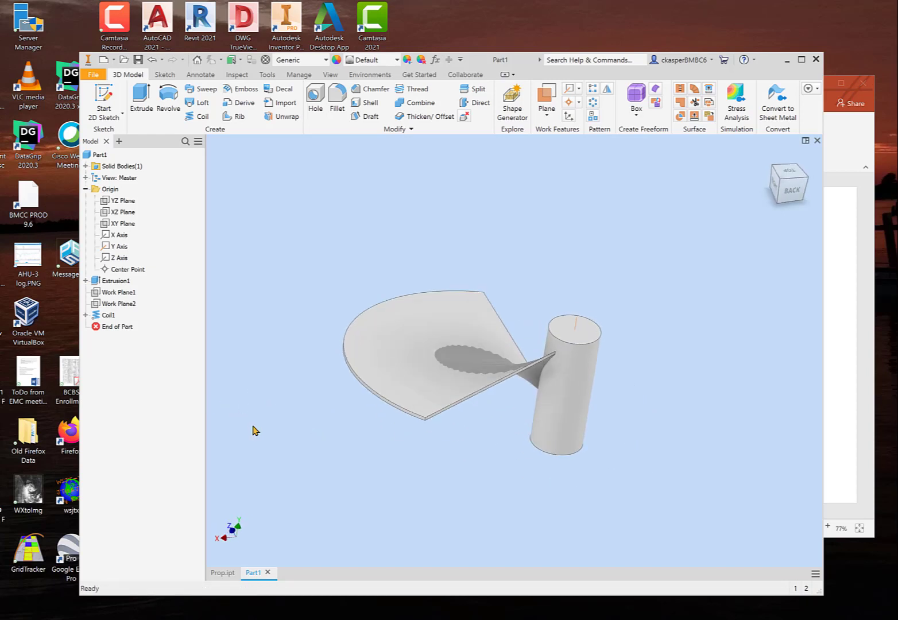
click(852, 336)
scroll(423, 361, down, 1)
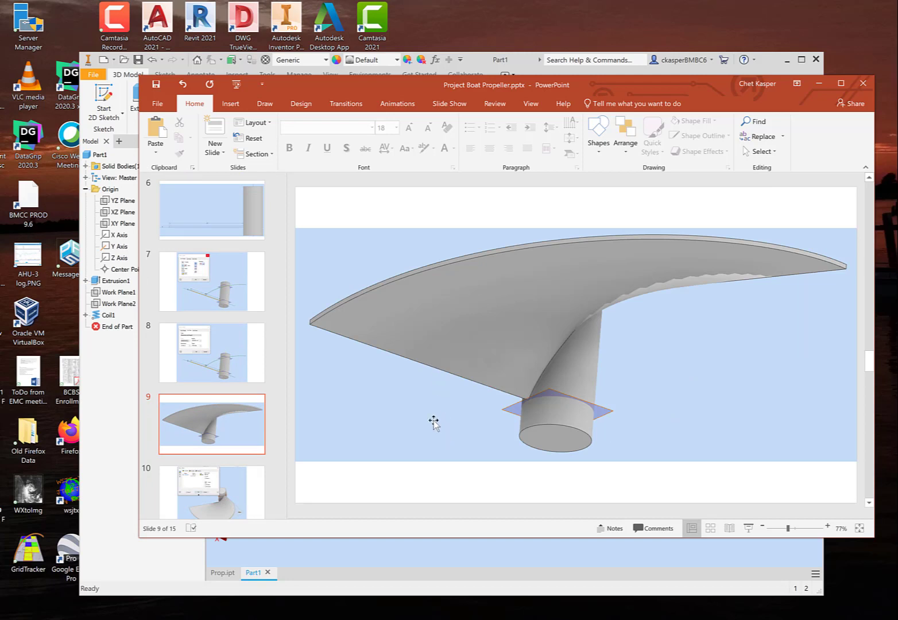
click(178, 572)
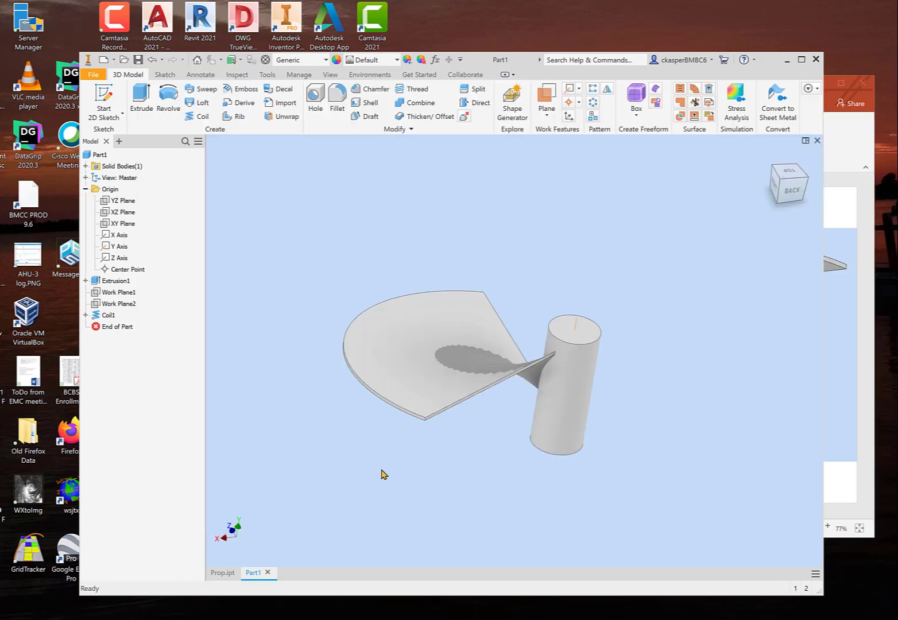
shift+middle_drag(383, 473, 490, 449)
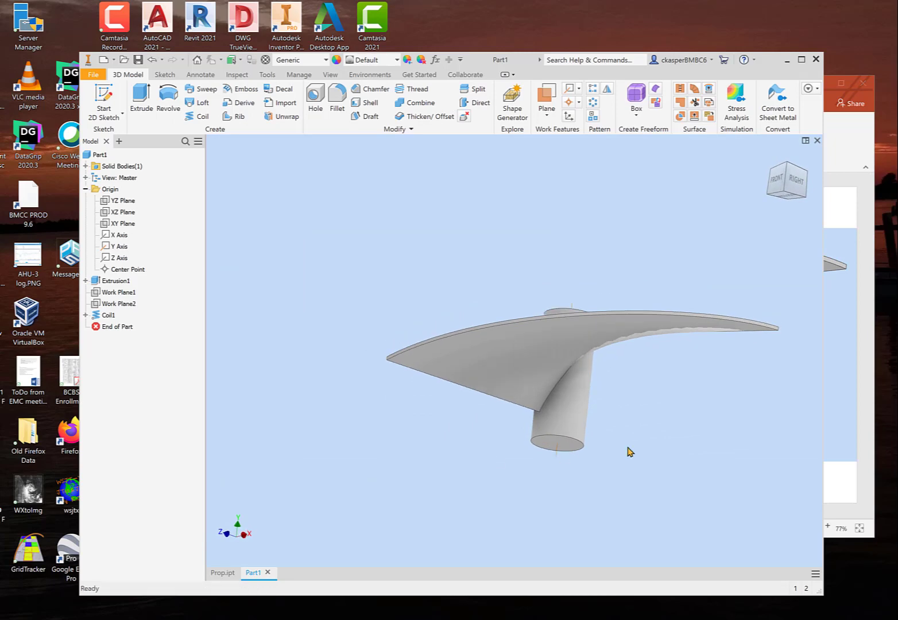
click(842, 363)
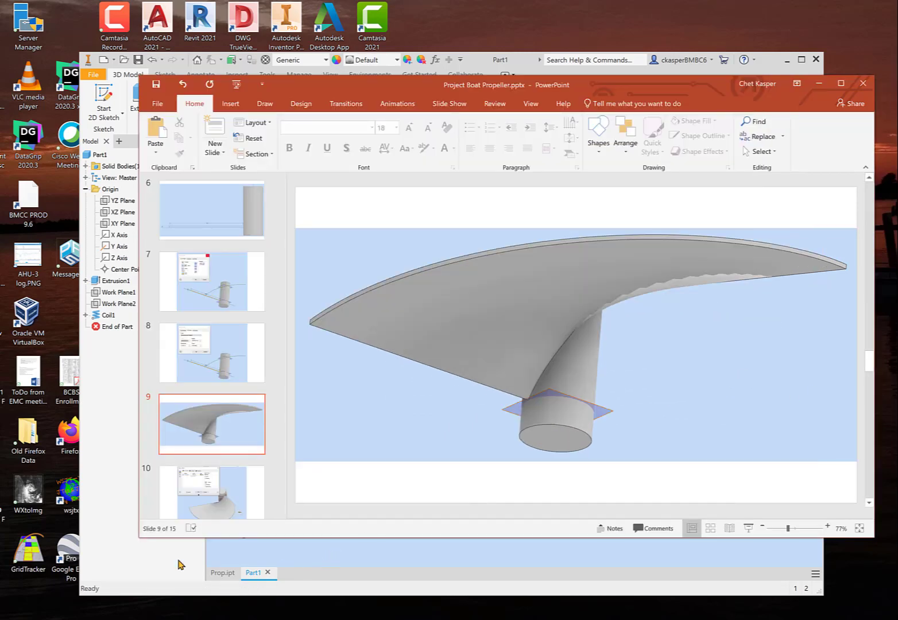
click(161, 565)
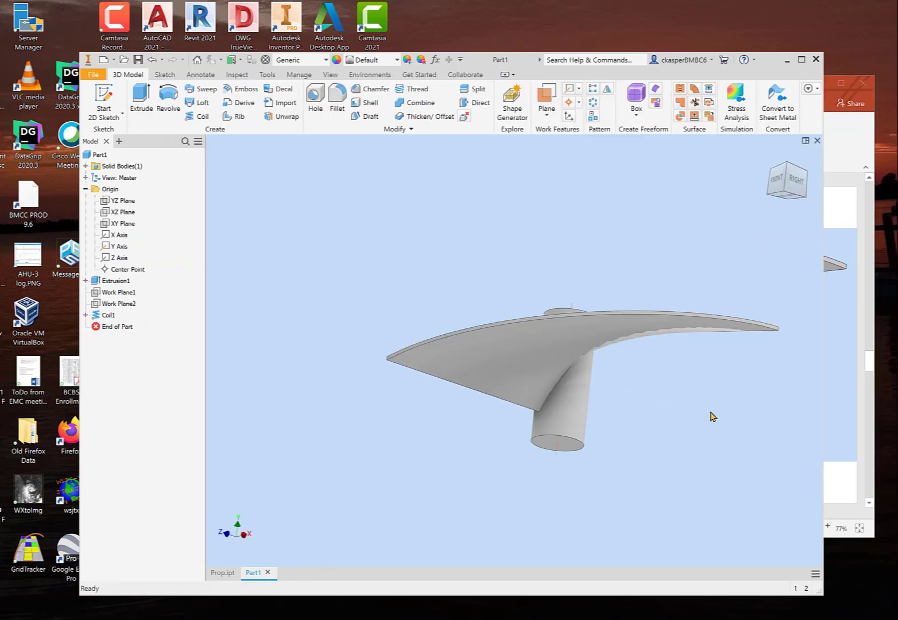
click(826, 361)
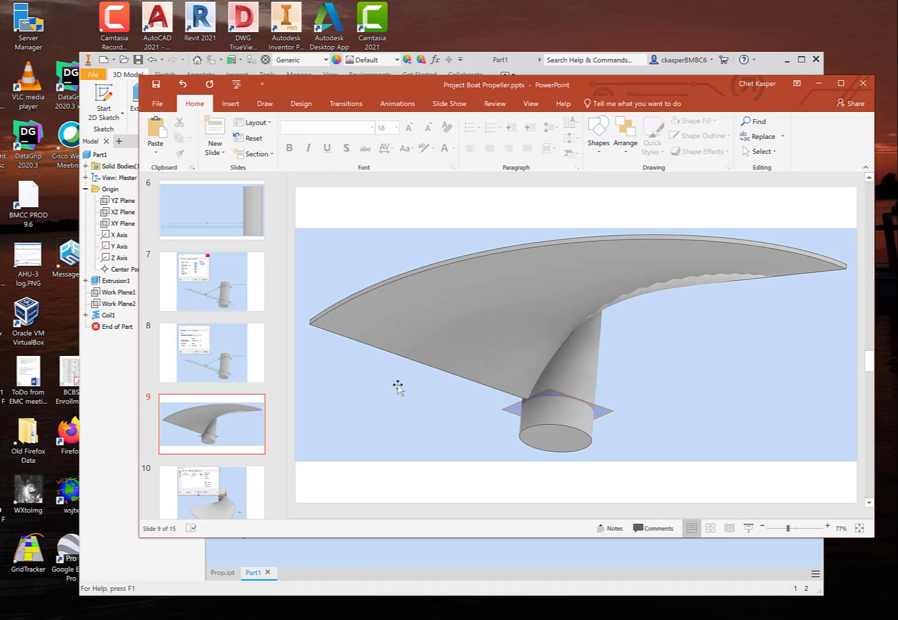
Check the fillet settings on slide 10, return to Inventor, and select one outer corner edge of the blade for a constant fillet.
scroll(398, 388, down, 1)
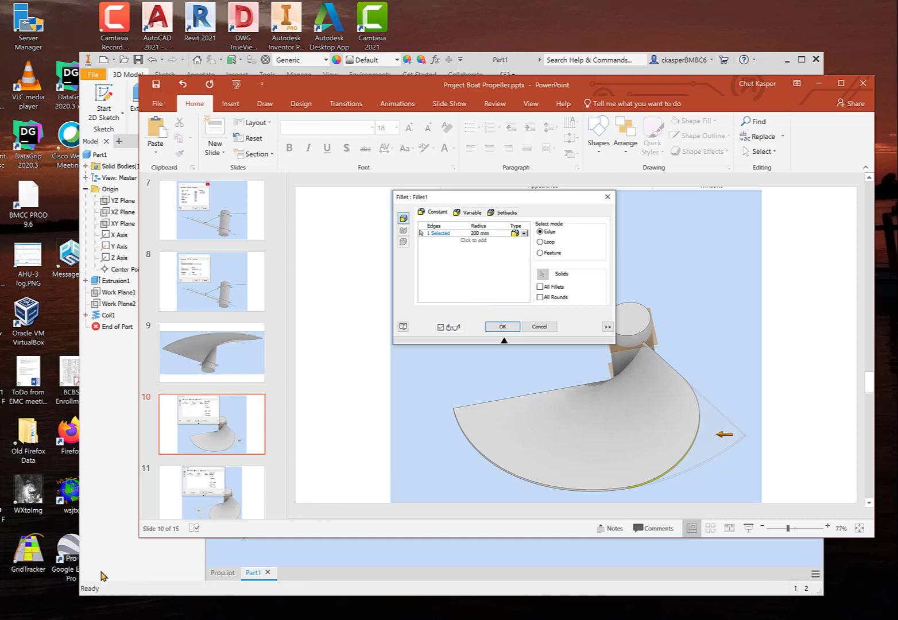
click(132, 557)
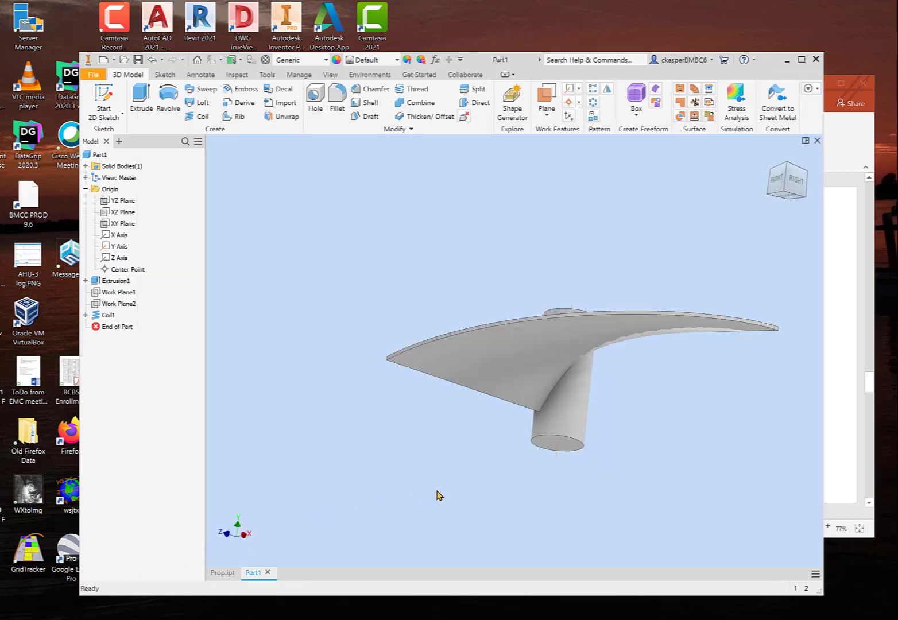
shift+middle_drag(434, 493, 342, 504)
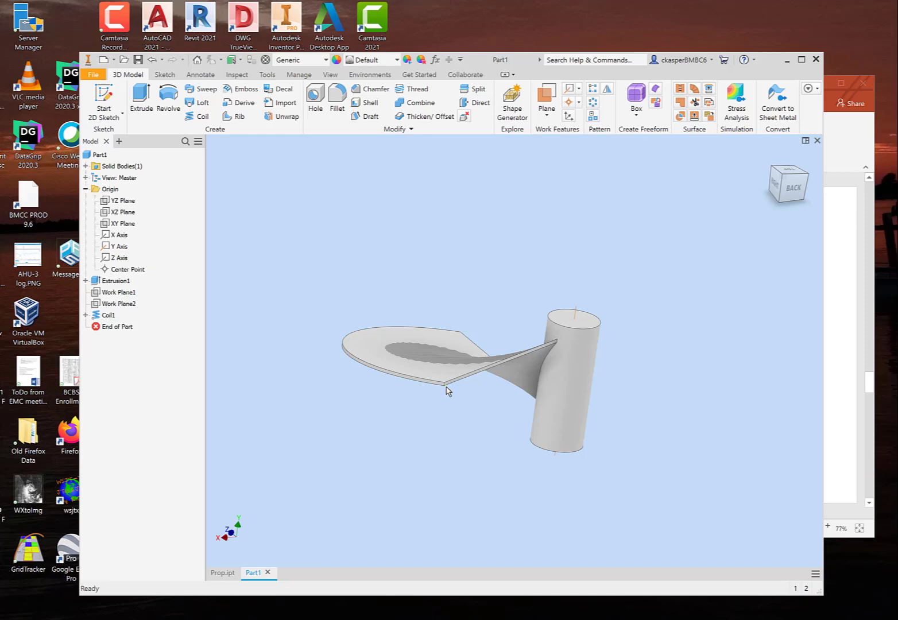
scroll(448, 391, up, 10)
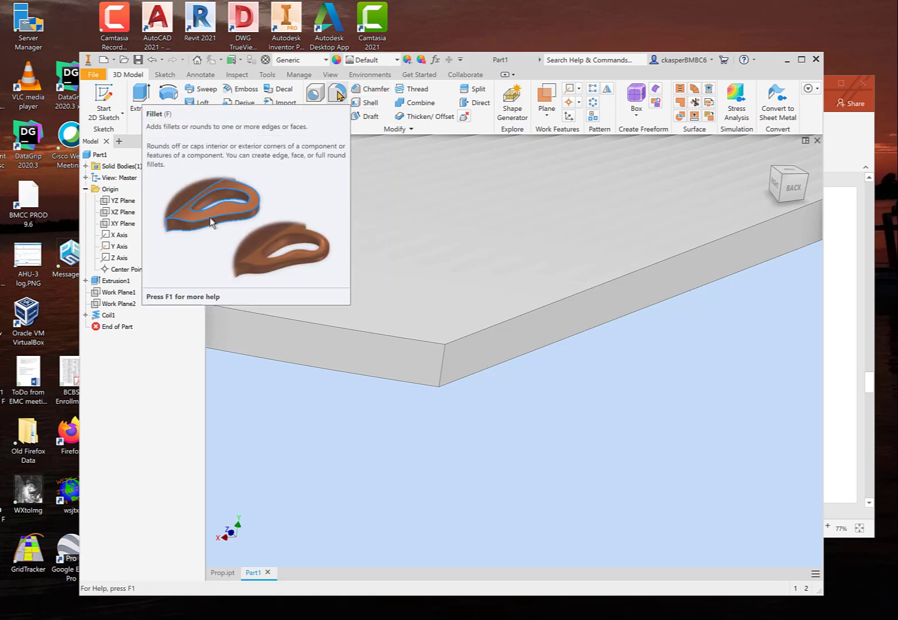
click(338, 96)
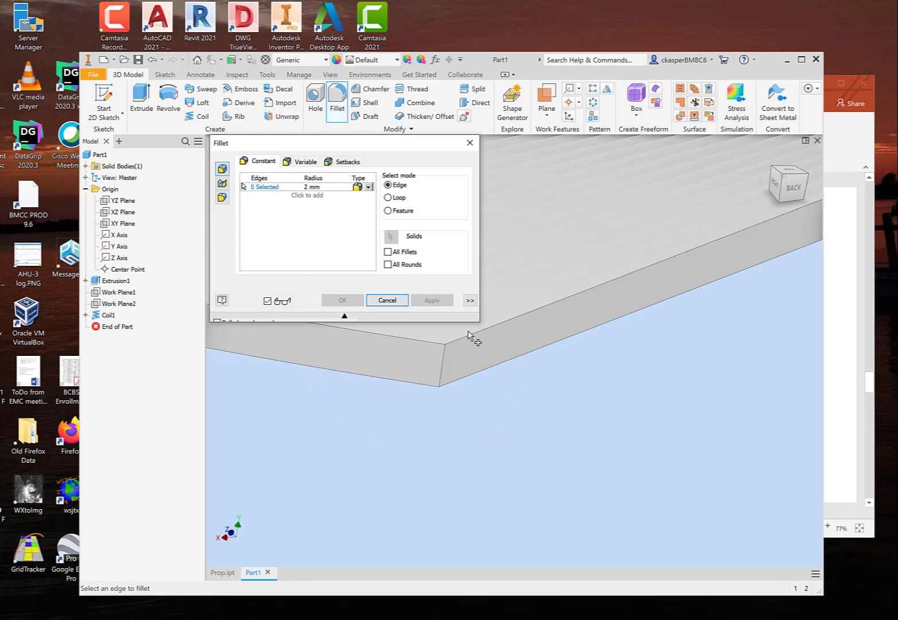
click(444, 364)
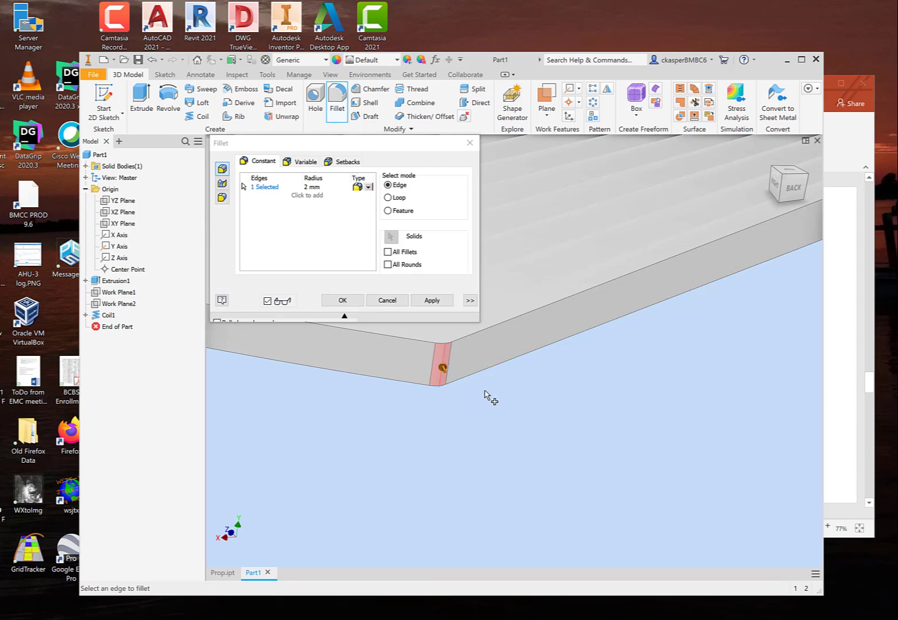
Set the radius of the blade's corner fillet to 200 mm.
mouse_move(489, 395)
shift+middle_down()
mouse_move(497, 422)
mouse_move(482, 399)
shift+middle_up()
scroll(483, 395, down, 5)
scroll(497, 424, down, 5)
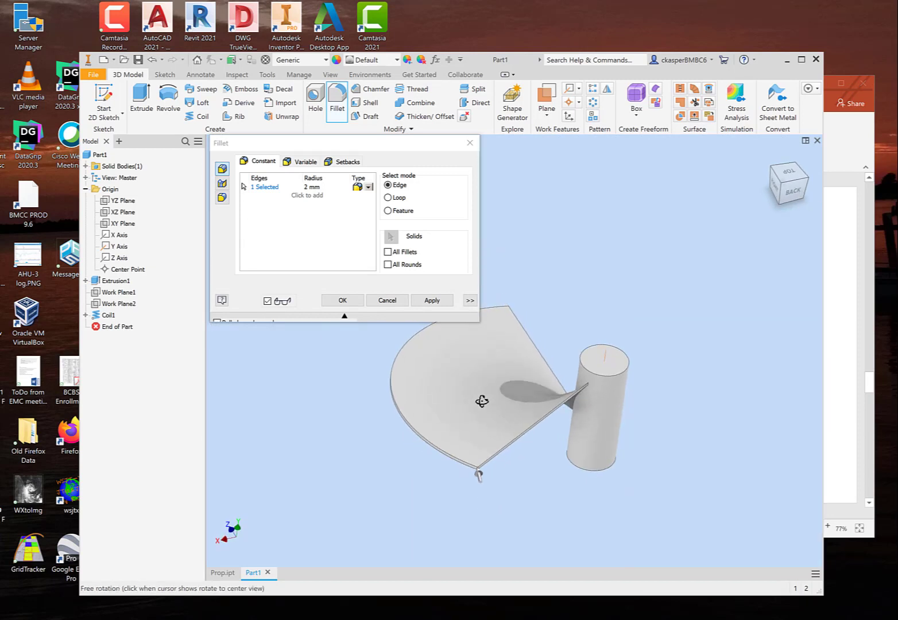
click(309, 187)
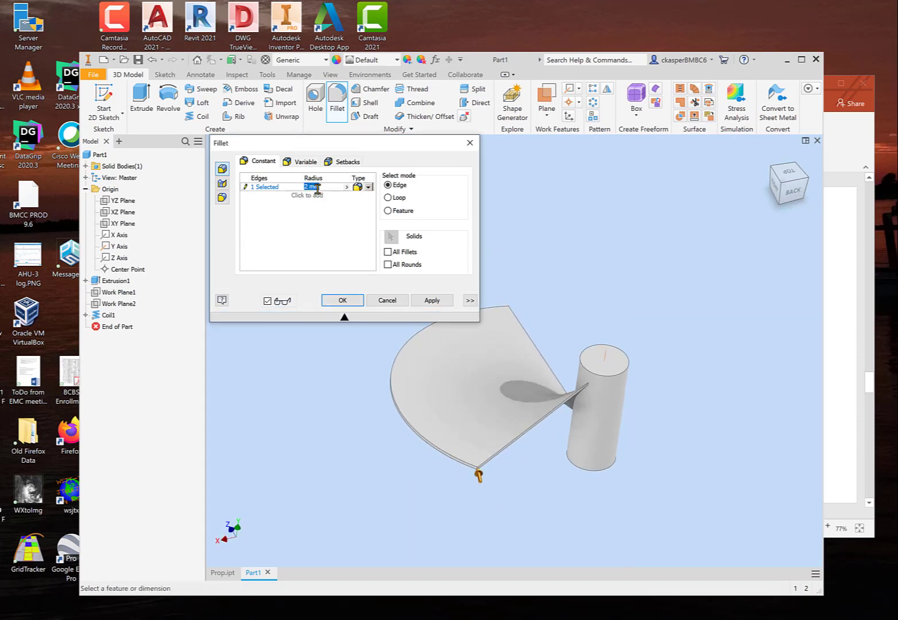
click(330, 202)
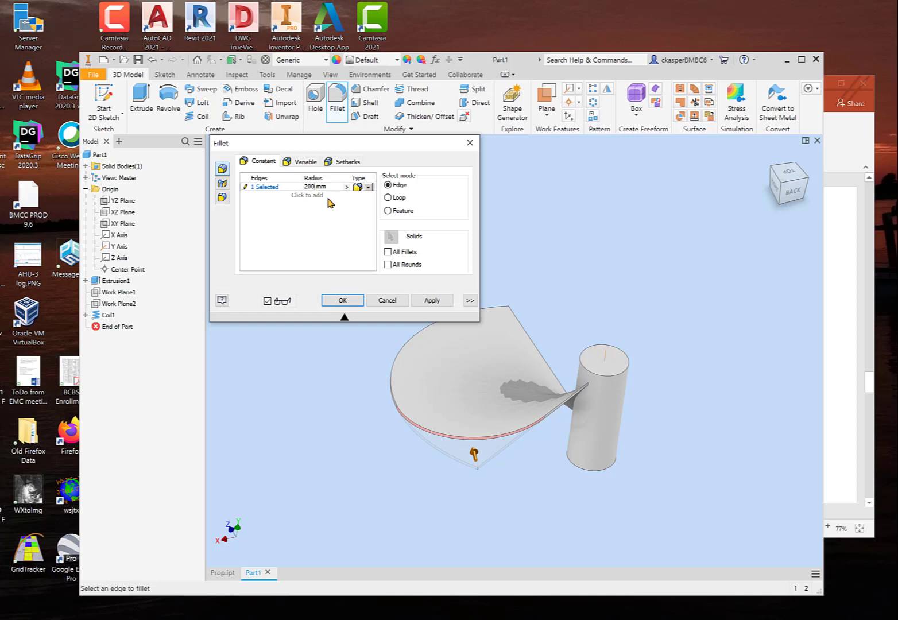
Inspect the fillet preview near the hub and try enlarging the radius to 247 mm.
scroll(559, 420, down, 5)
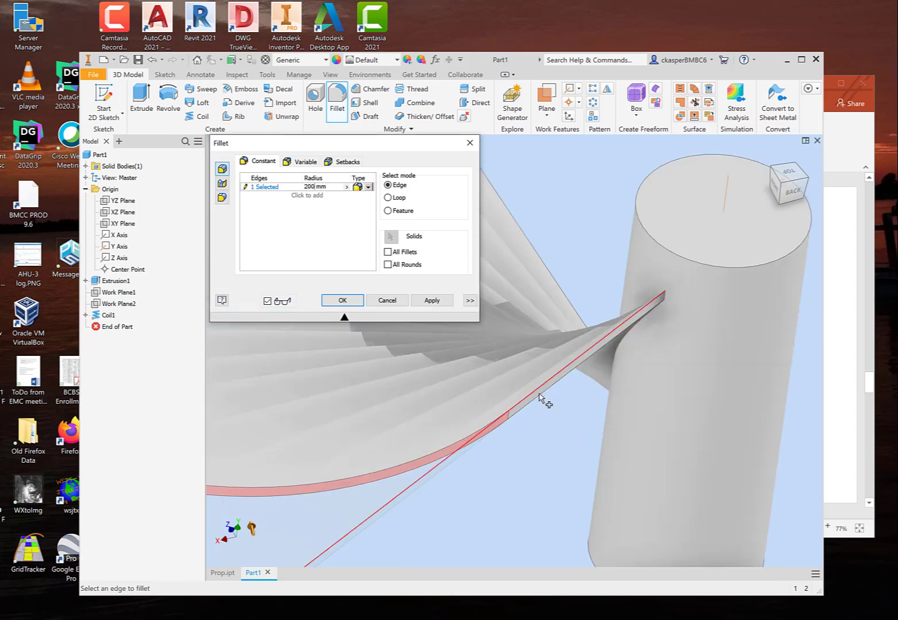
scroll(545, 439, up, 2)
scroll(545, 441, up, 2)
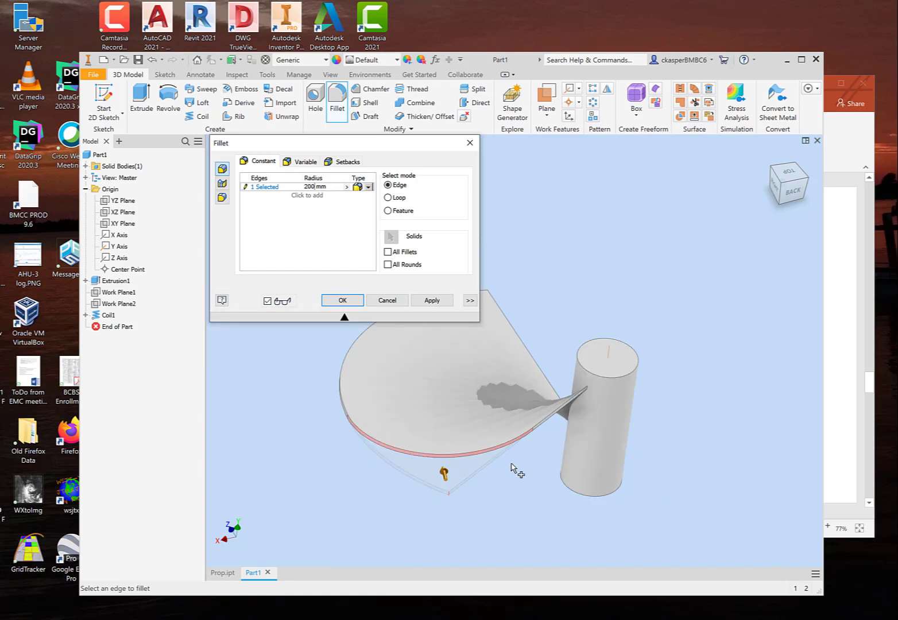
drag(445, 474, 445, 468)
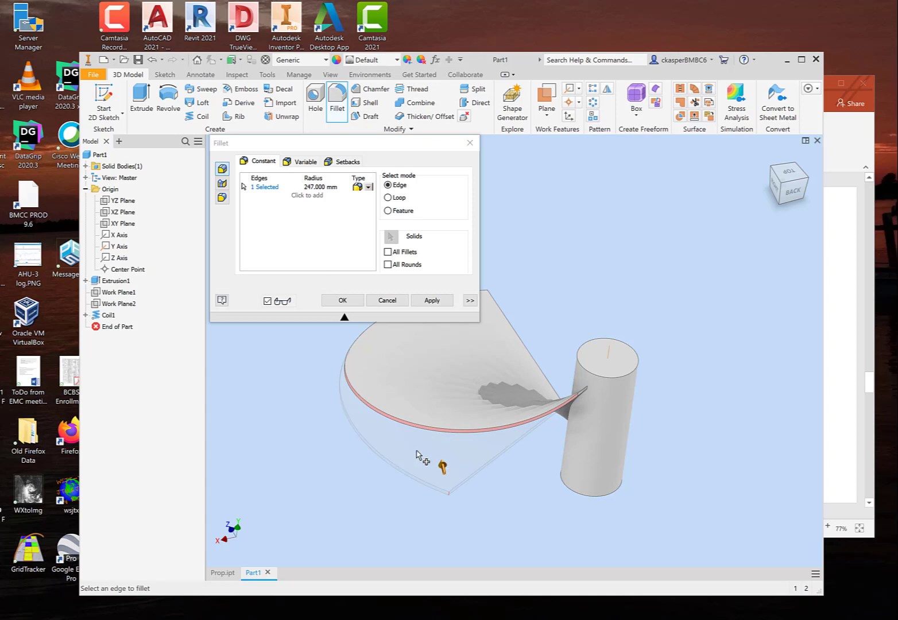
mouse_move(423, 459)
shift+middle_down()
mouse_move(421, 482)
mouse_move(421, 449)
shift+middle_up()
Recheck the radius on slide 10, restore the fillet radius to 200 mm, and create the blade's corner fillet in Inventor.
click(309, 187)
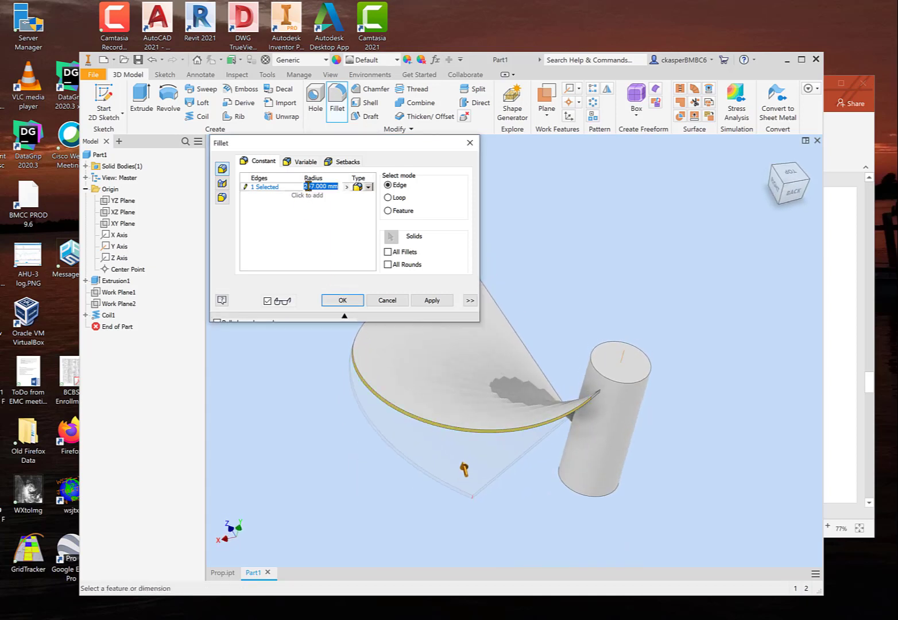
click(848, 365)
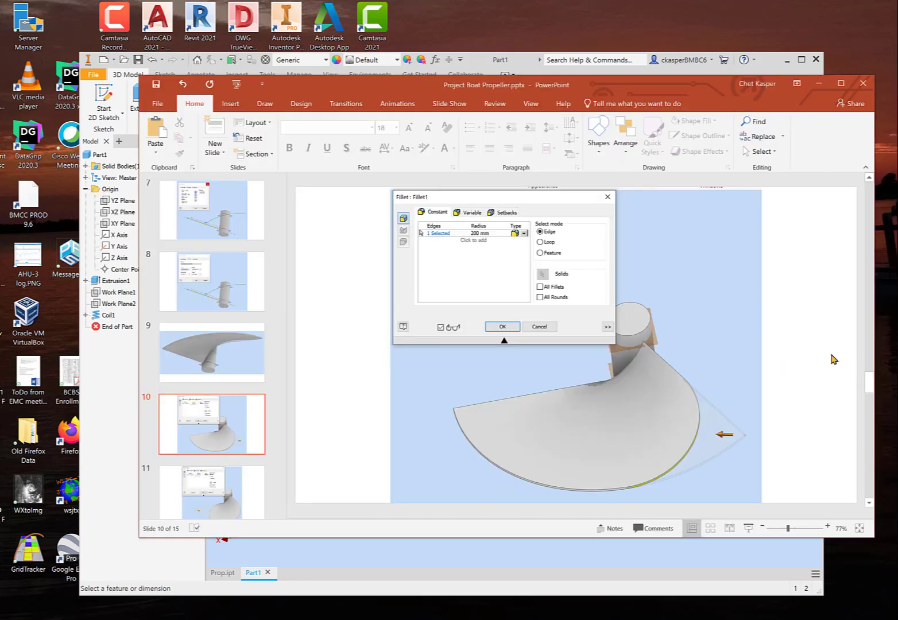
click(109, 430)
click(319, 186)
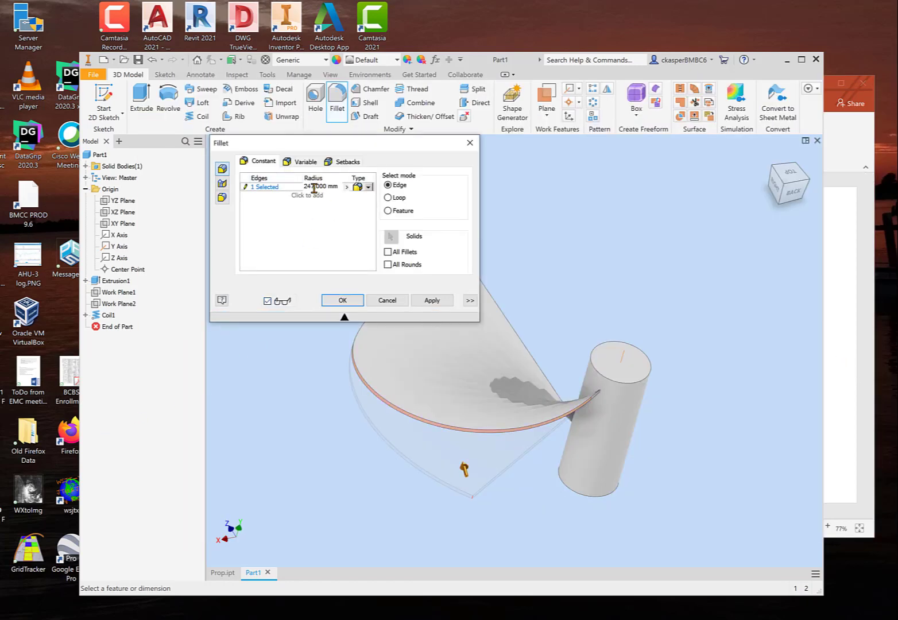
double_click(307, 185)
text(2)
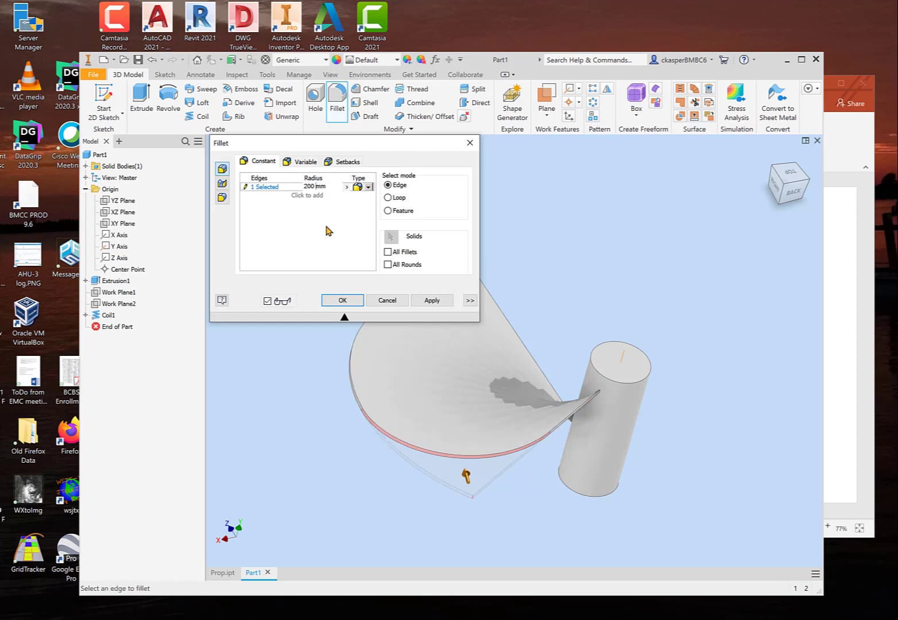
click(343, 301)
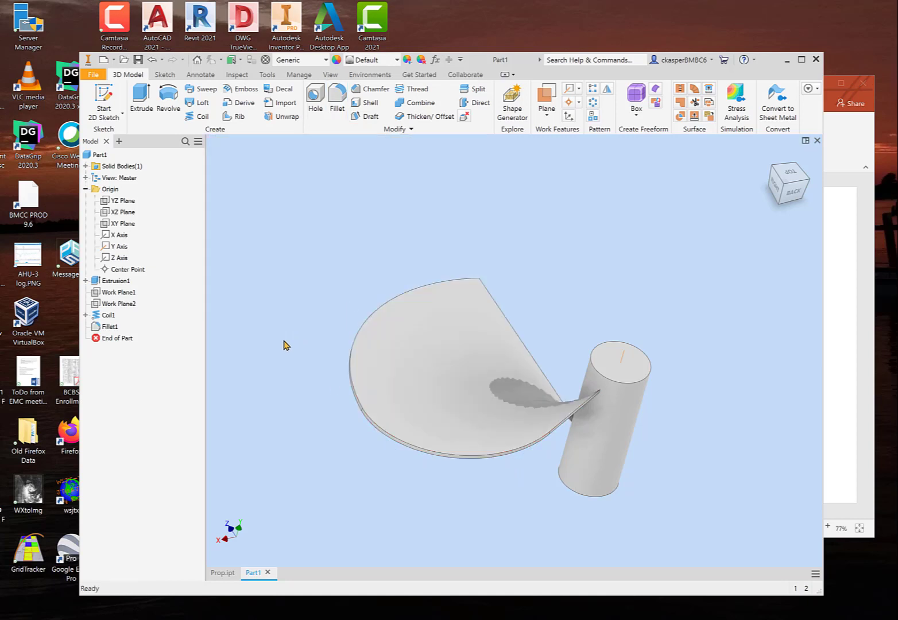
Examine the filleted blade from several sides and start another constant fillet for its remaining sharp outer corner.
shift+middle_drag(281, 347, 305, 387)
scroll(311, 291, down, 5)
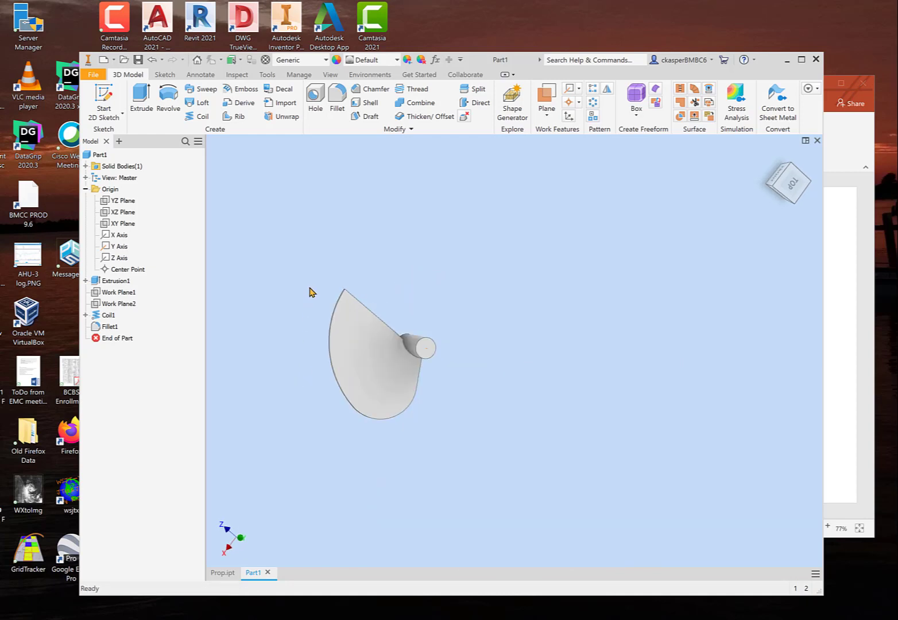
scroll(309, 299, up, 4)
shift+middle_drag(298, 305, 335, 331)
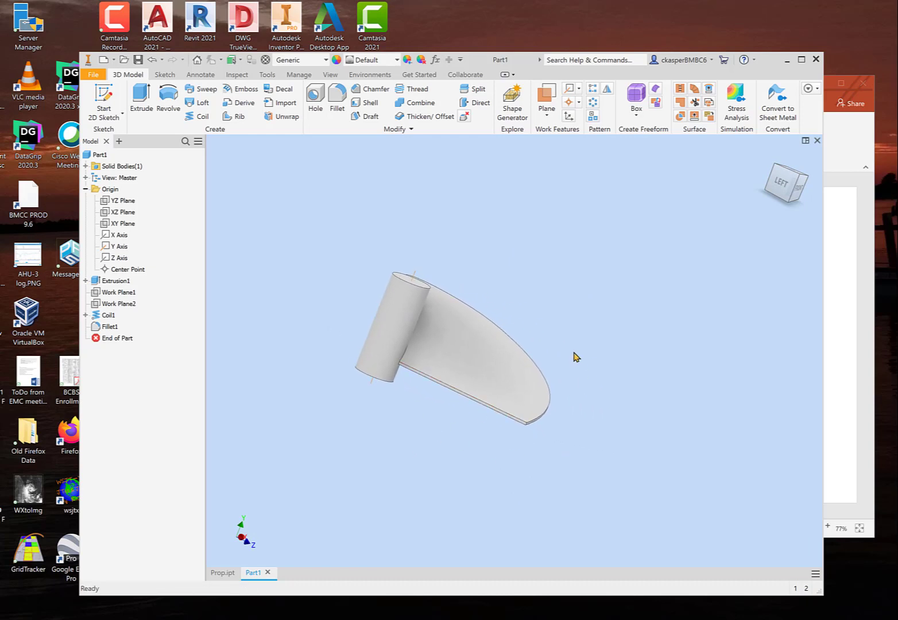
shift+middle_drag(600, 354, 614, 372)
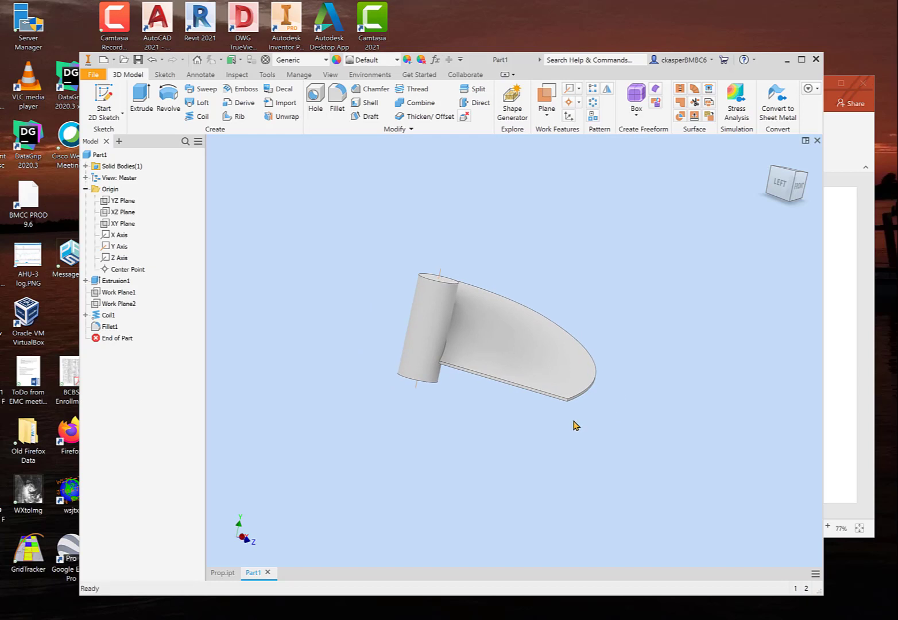
shift+middle_drag(576, 425, 575, 414)
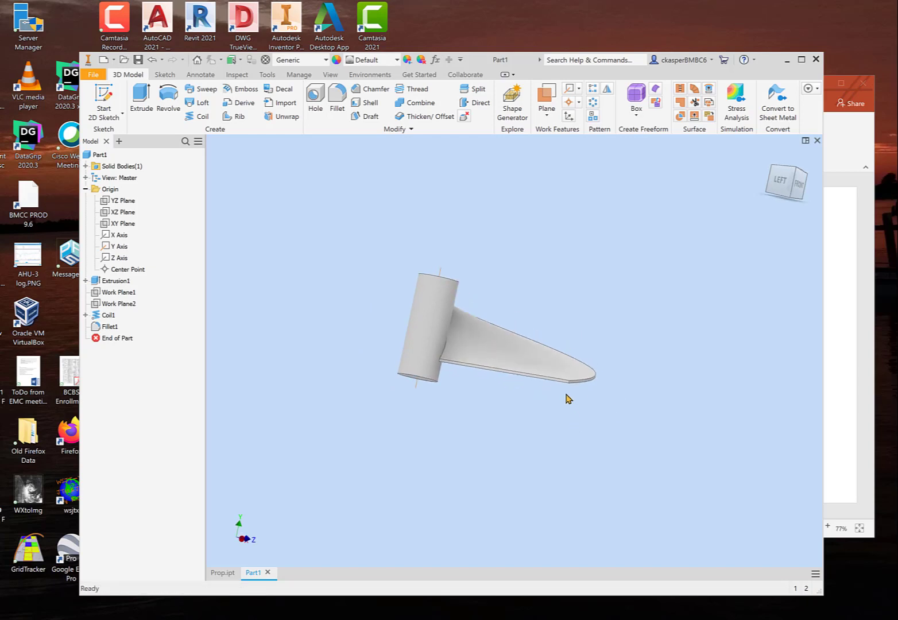
scroll(567, 399, up, 5)
scroll(580, 352, up, 5)
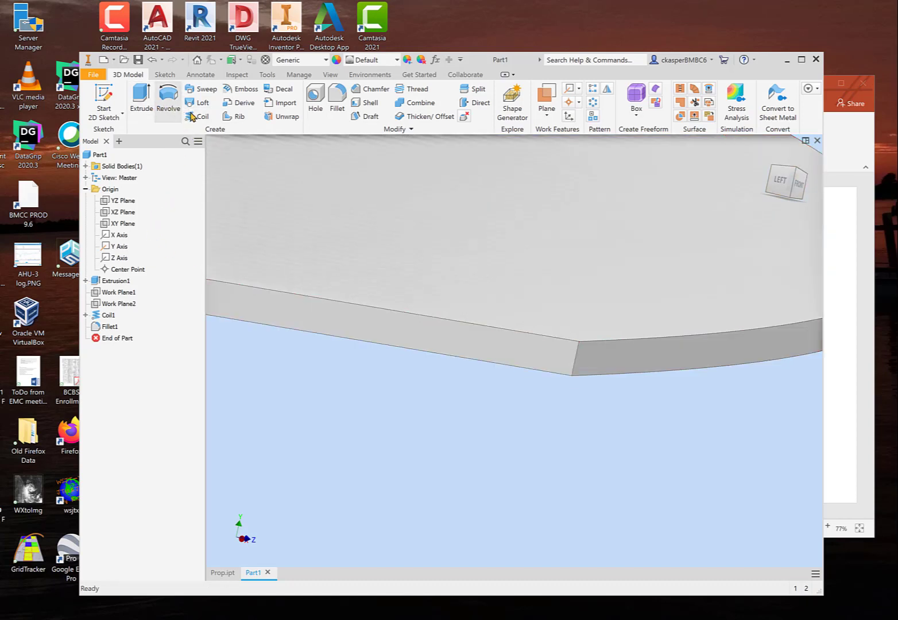
click(339, 95)
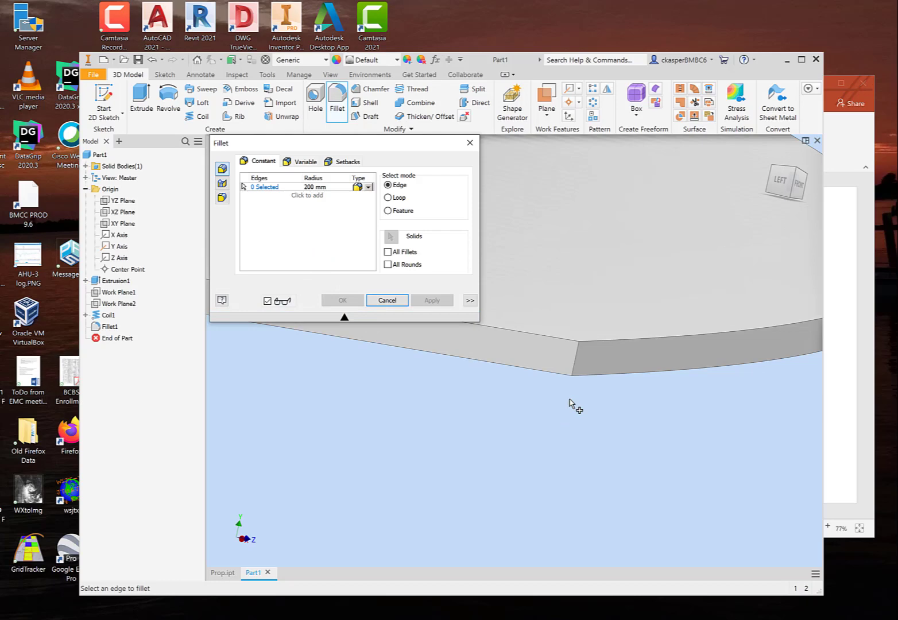
Compare the fillet settings on slides 10 and 11 in PowerPoint, return to Inventor, and select the blade's remaining outer corner edge.
click(845, 355)
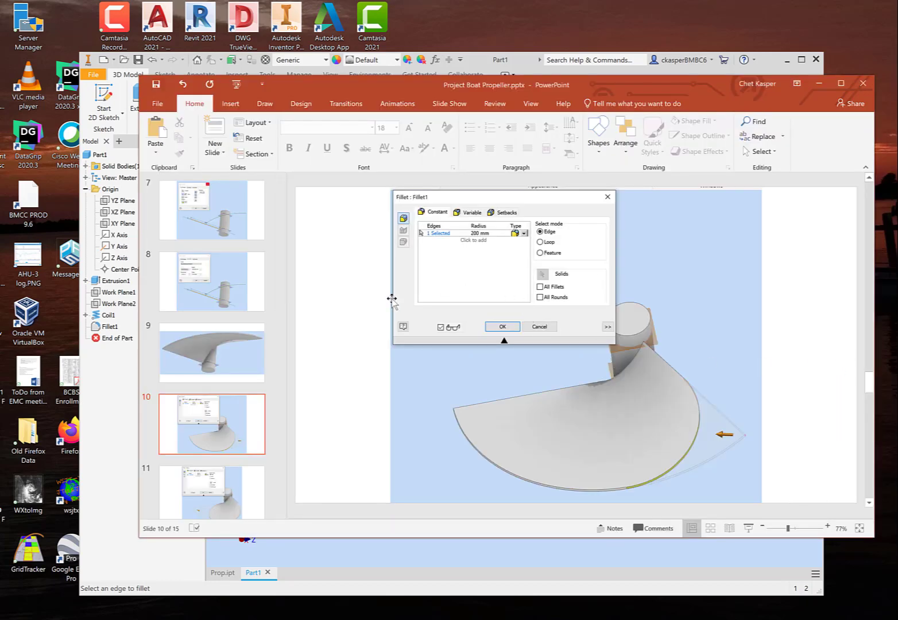
scroll(392, 298, down, 1)
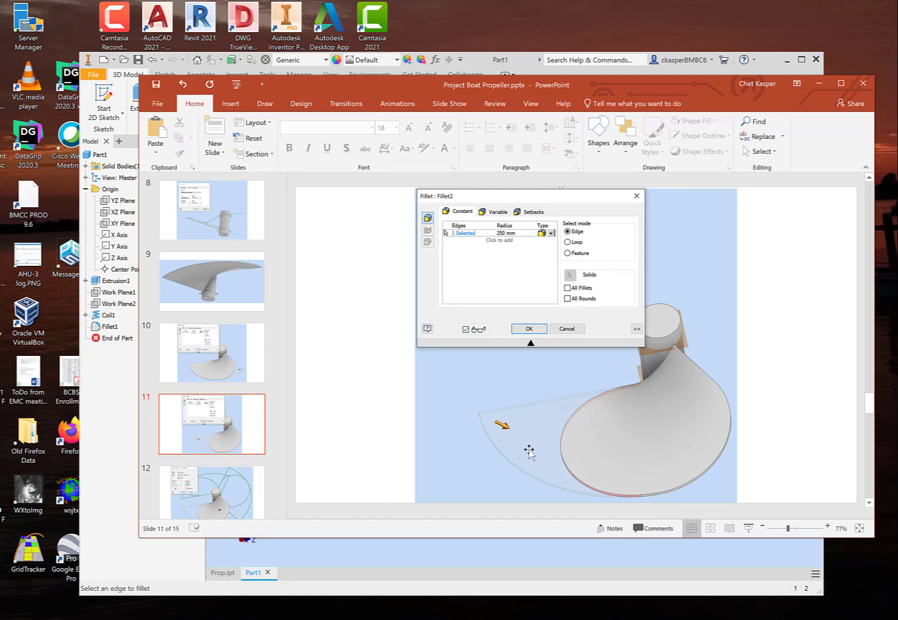
scroll(527, 430, up, 1)
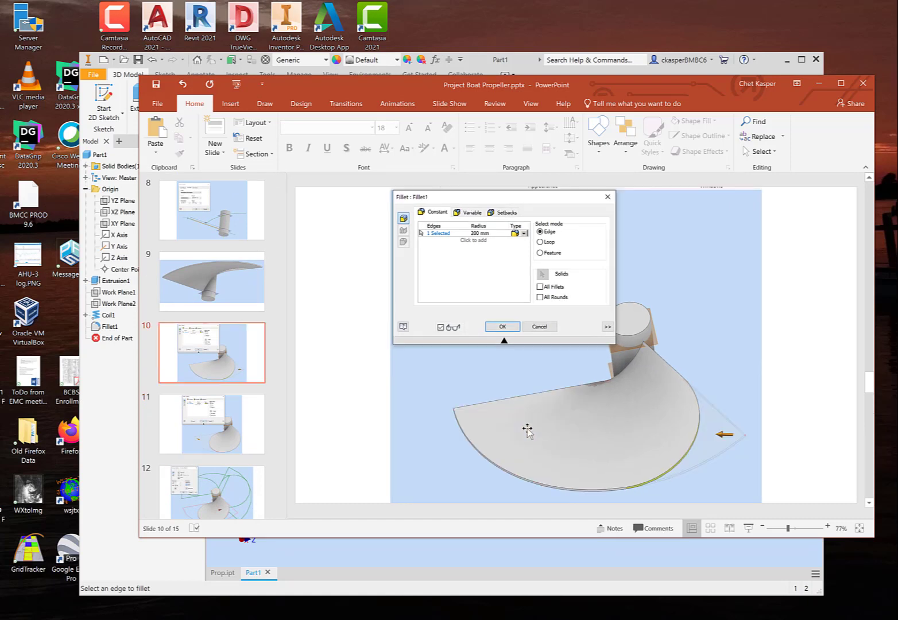
scroll(527, 430, down, 1)
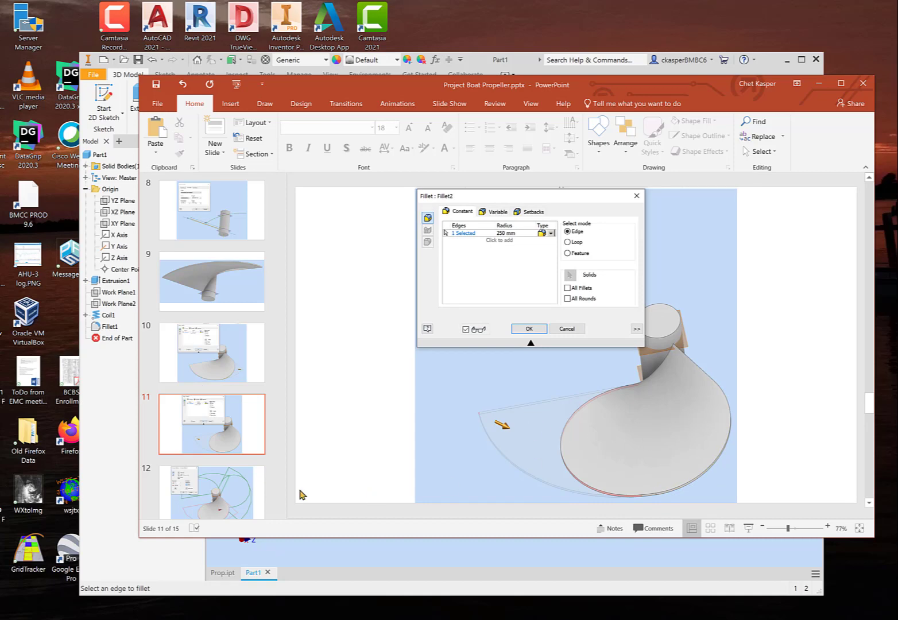
click(123, 525)
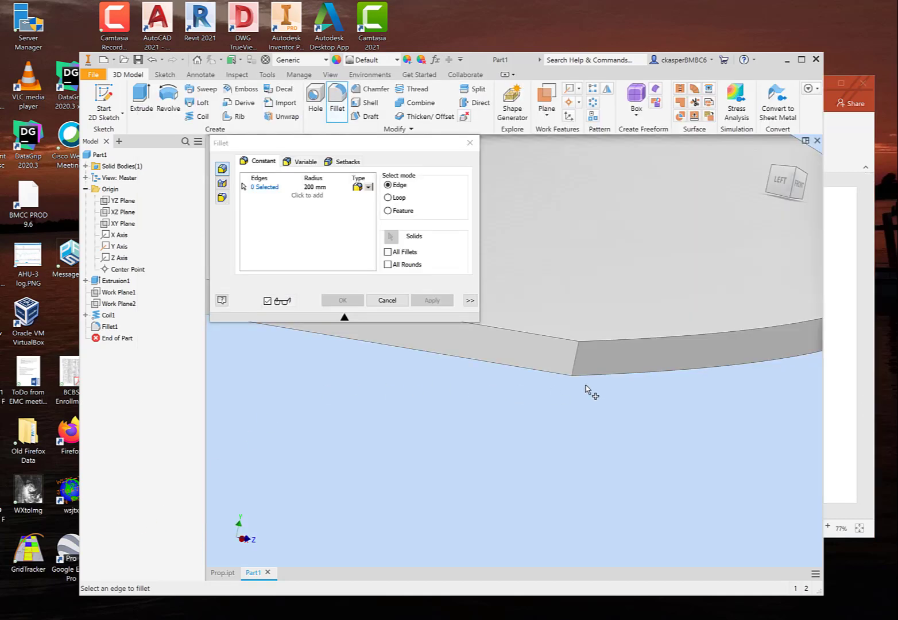
click(575, 368)
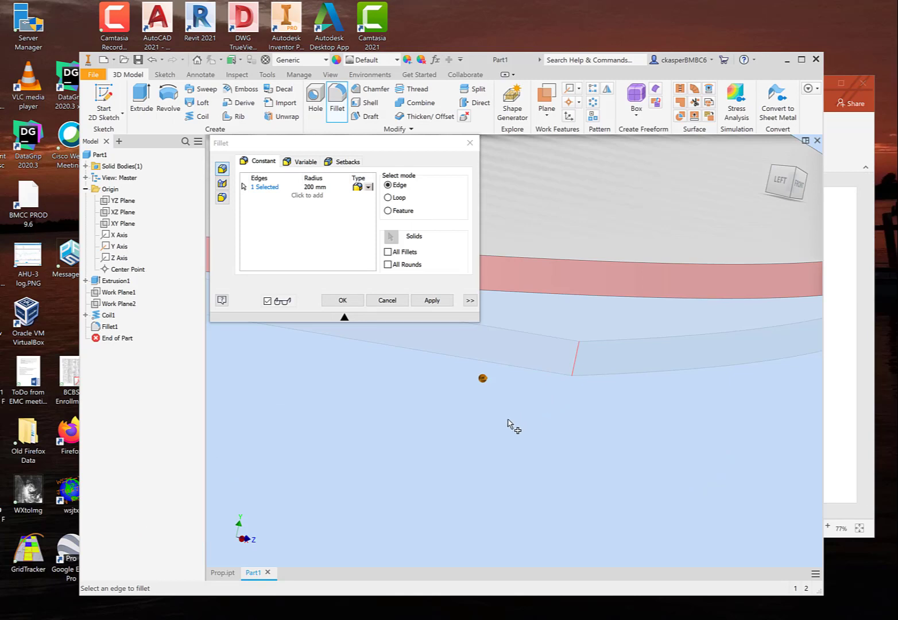
Set the second corner fillet's radius to 250 mm and create it on the blade.
scroll(511, 425, up, 3)
shift+middle_drag(517, 425, 557, 443)
middle_drag(603, 382, 735, 390)
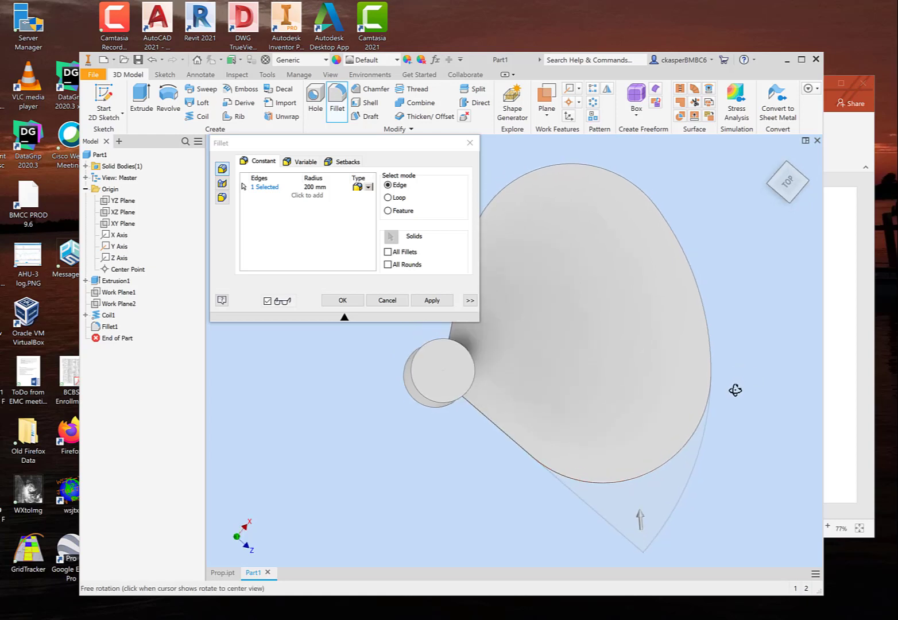
middle_drag(729, 344, 741, 351)
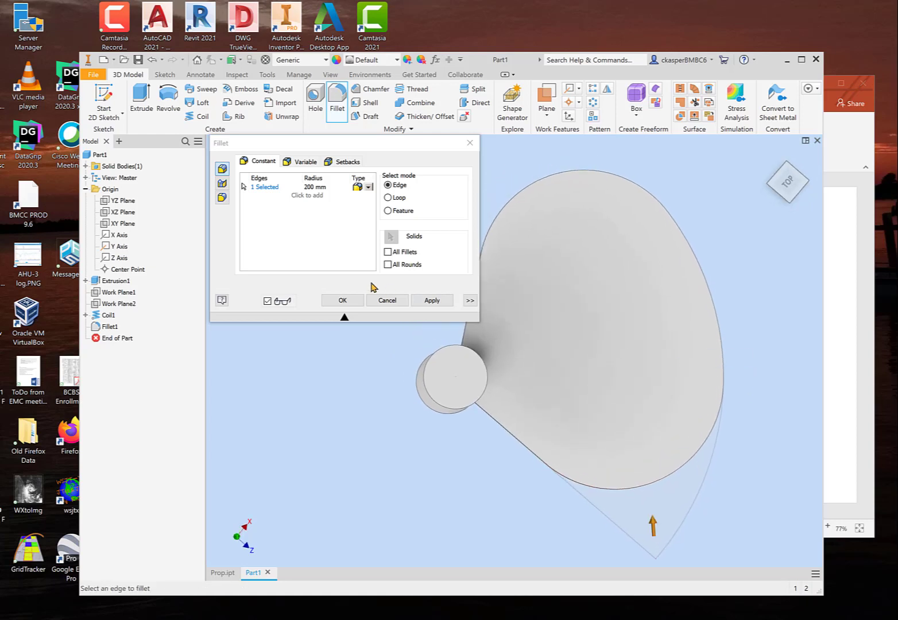
click(310, 186)
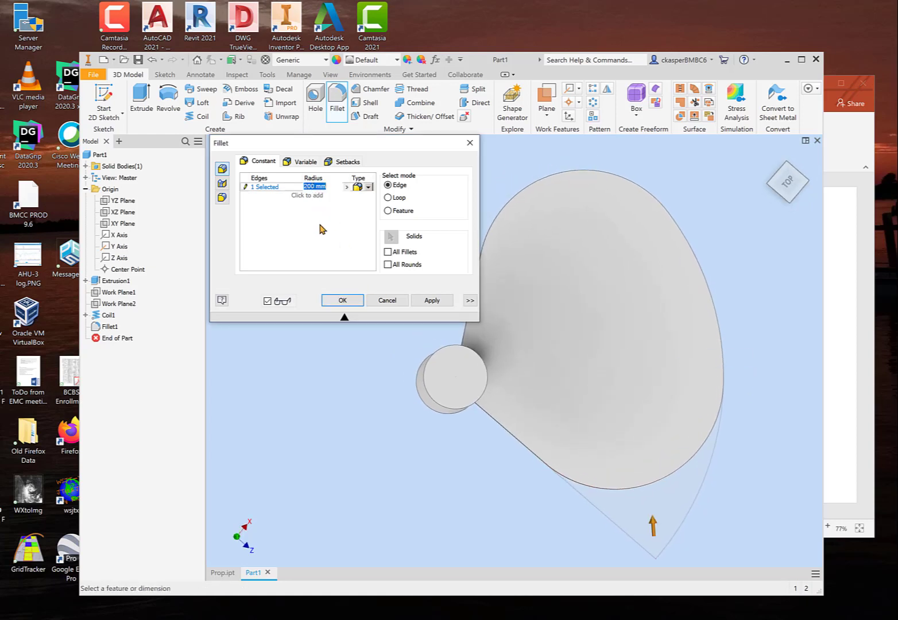
text(250)
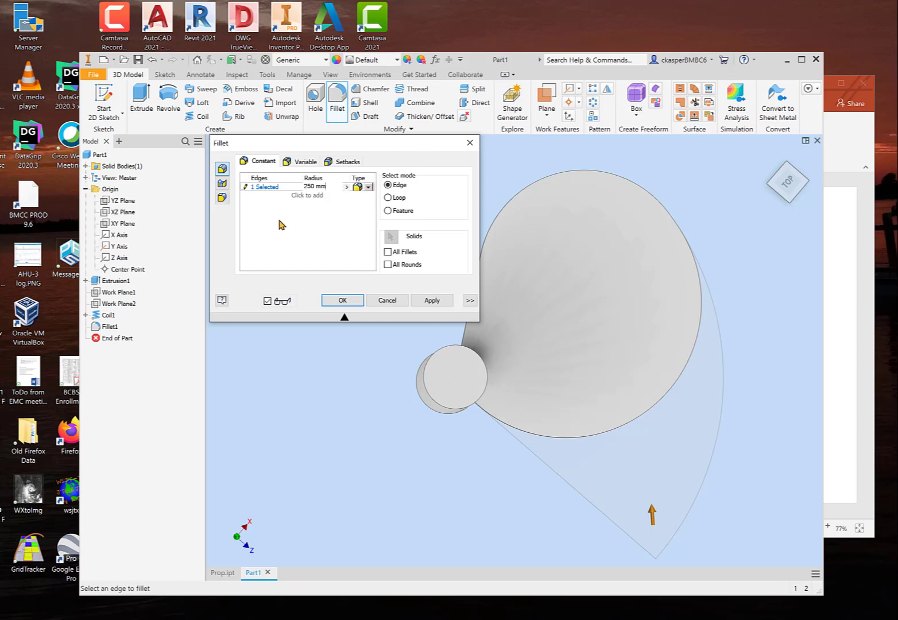
click(340, 301)
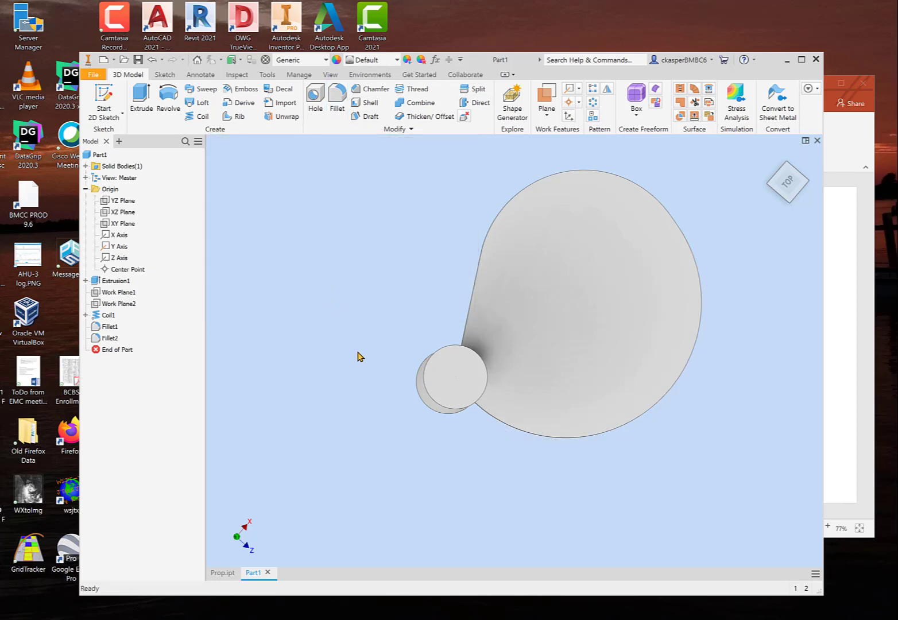
Inspect the rounded blade, check the circular pattern settings on slide 12 in PowerPoint, and return to Inventor.
shift+middle_drag(358, 356, 428, 322)
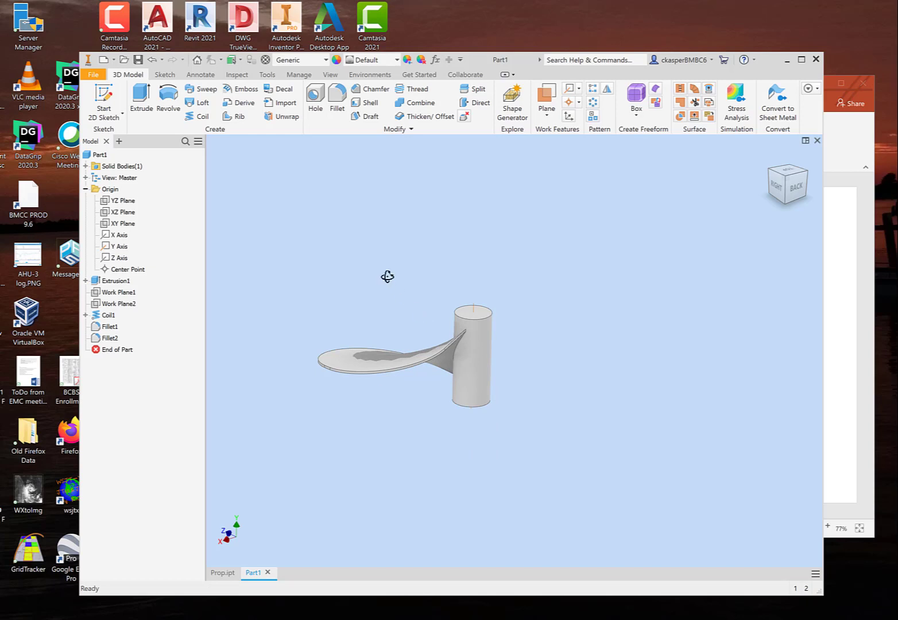
shift+middle_drag(387, 277, 418, 247)
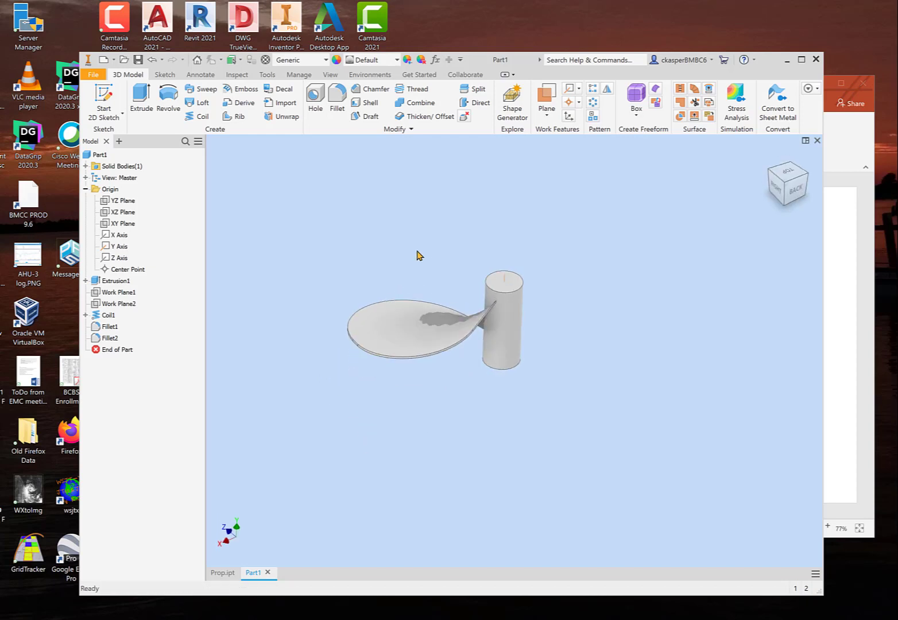
click(834, 313)
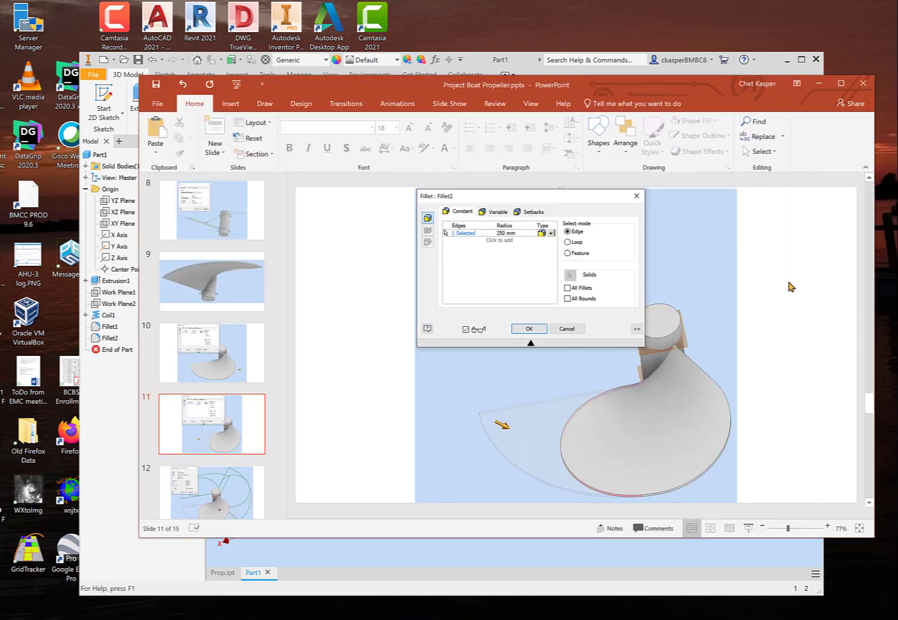
scroll(791, 287, down, 1)
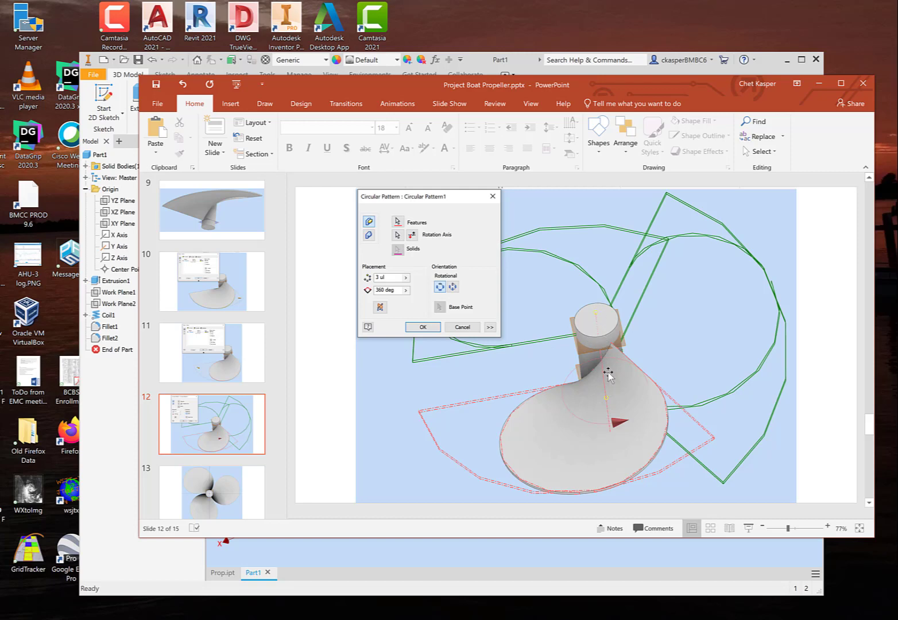
click(116, 412)
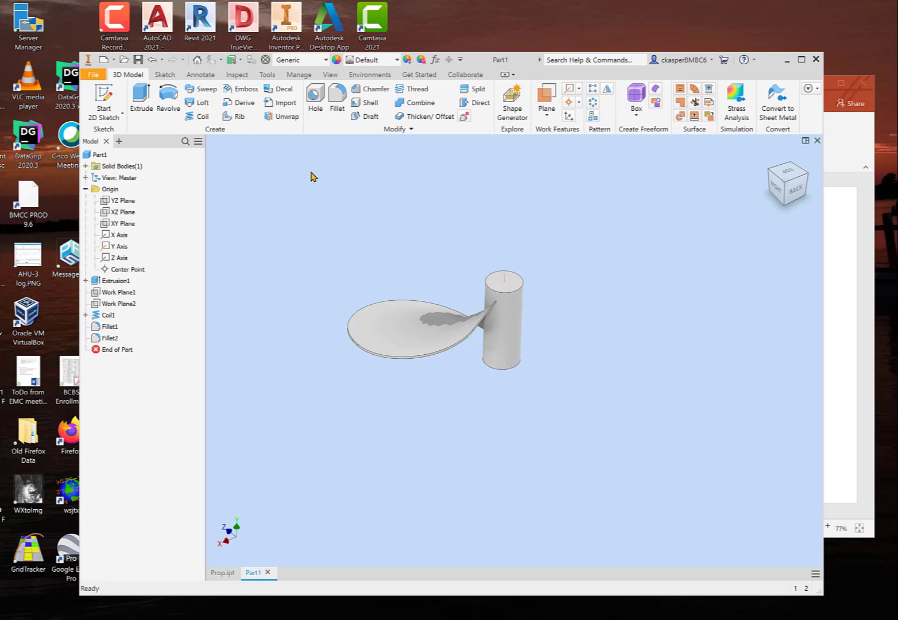
Create a circular pattern of only the coil feature around the hub's central axis, with 3 occurrences over 360 degrees.
click(591, 102)
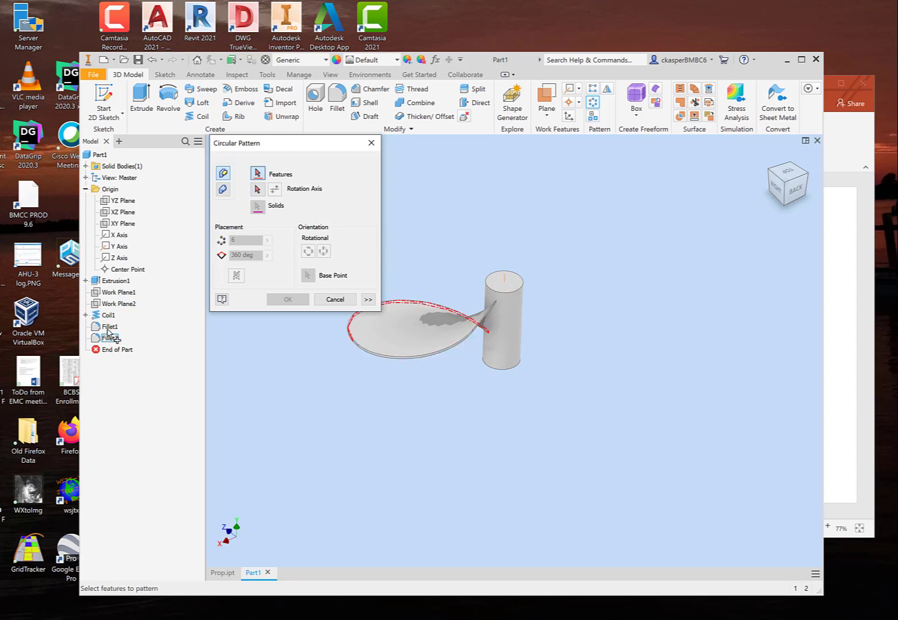
click(108, 315)
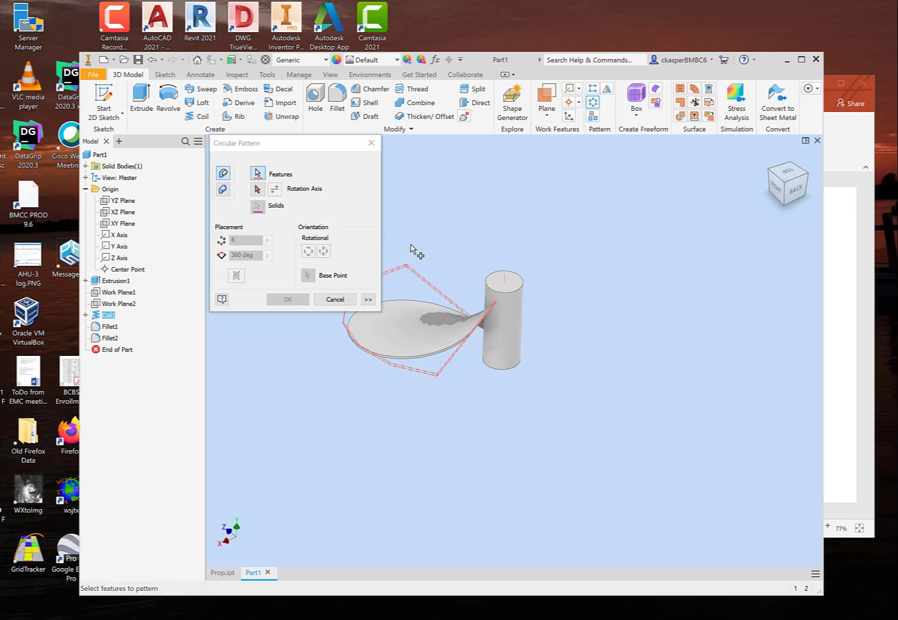
click(258, 191)
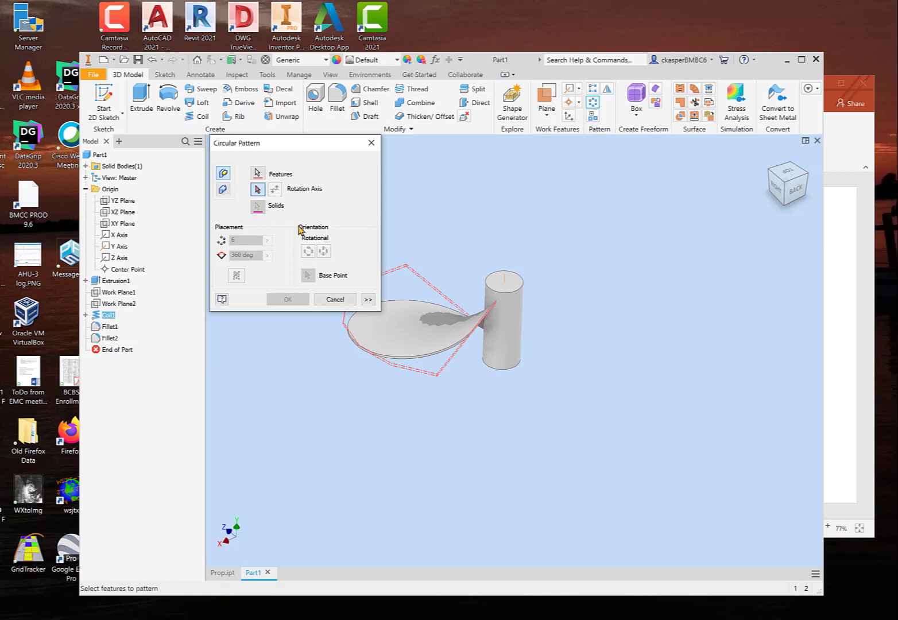
click(505, 283)
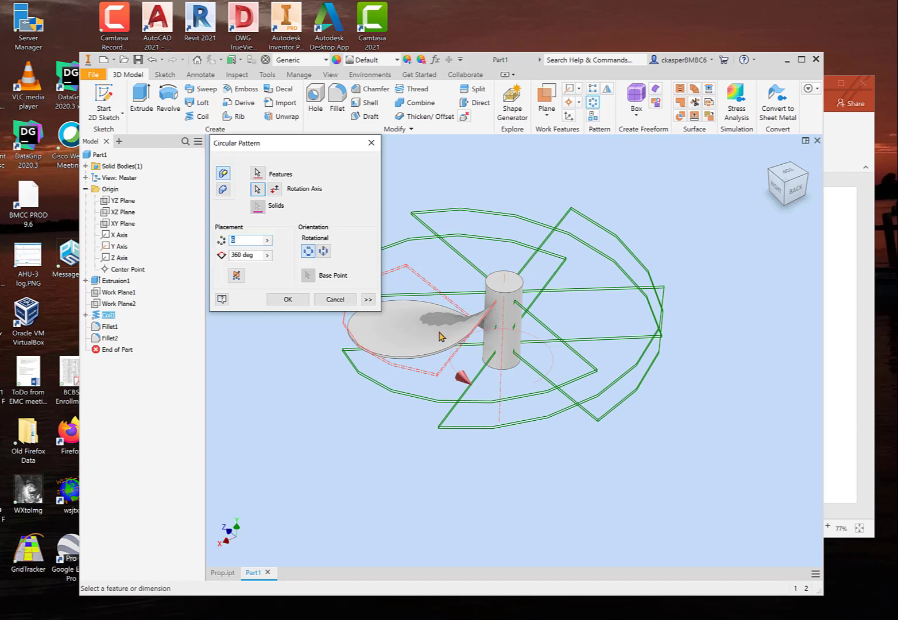
mouse_move(507, 361)
shift+middle_down()
mouse_move(509, 391)
mouse_move(507, 322)
mouse_move(505, 375)
shift+middle_up()
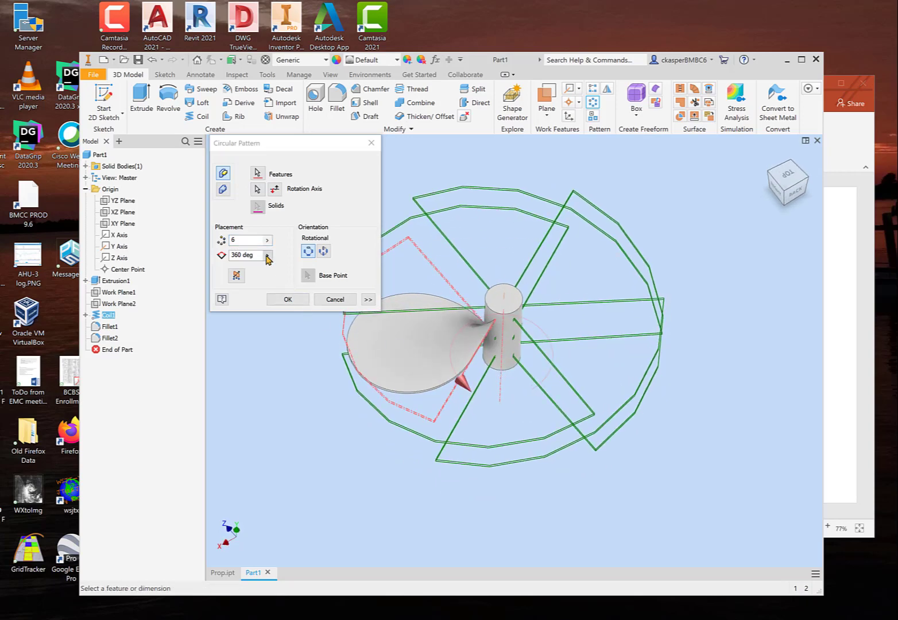
double_click(230, 240)
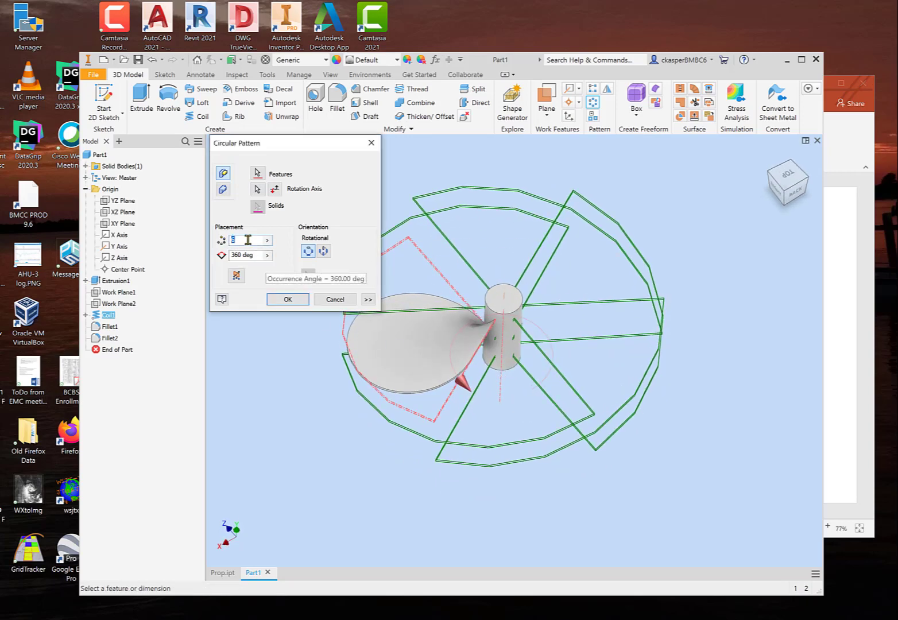
text(3)
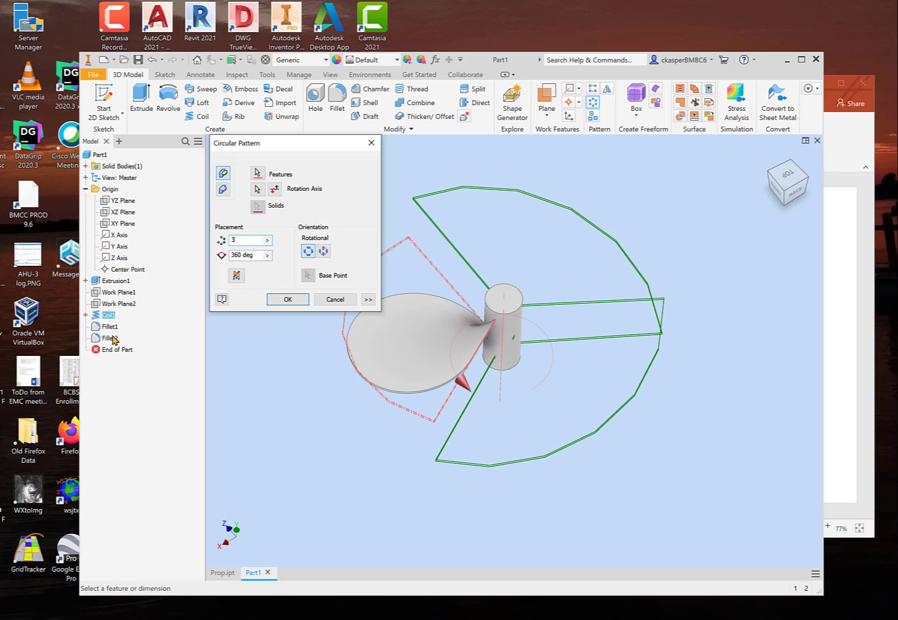
click(285, 300)
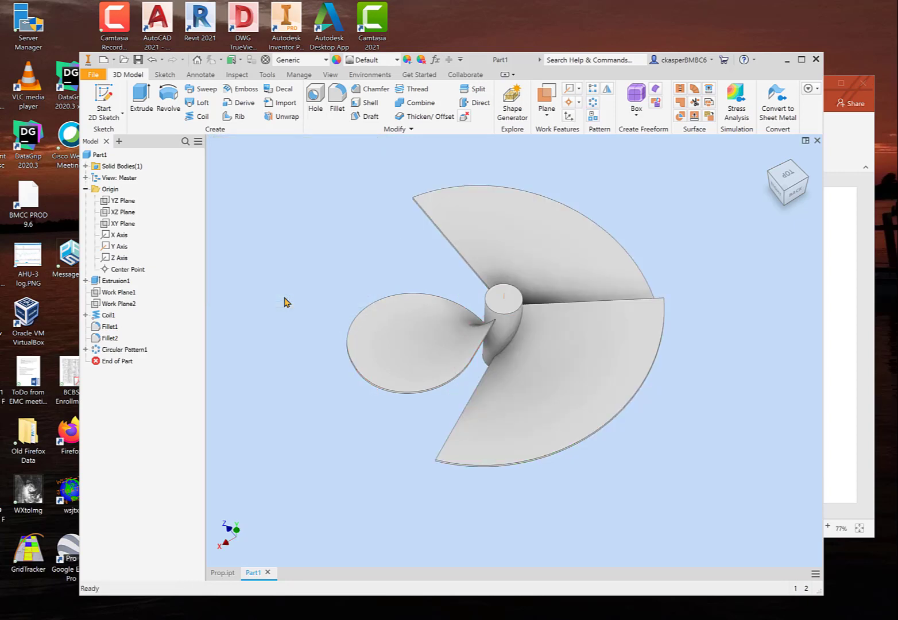
Edit the circular pattern to include both blade corner fillets along with the coil.
mouse_move(281, 315)
shift+middle_down()
mouse_move(281, 272)
mouse_move(270, 308)
shift+middle_up()
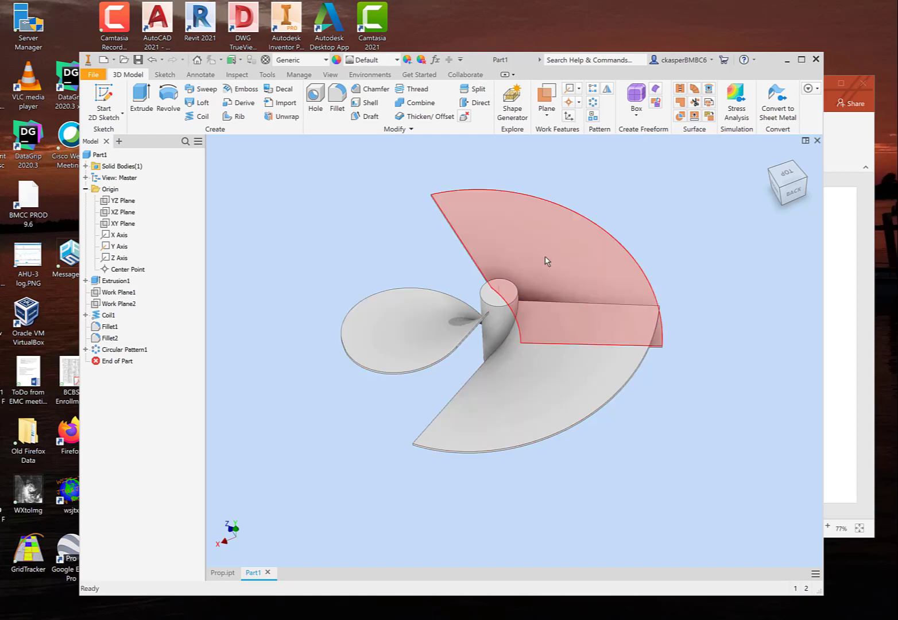
right_click(132, 351)
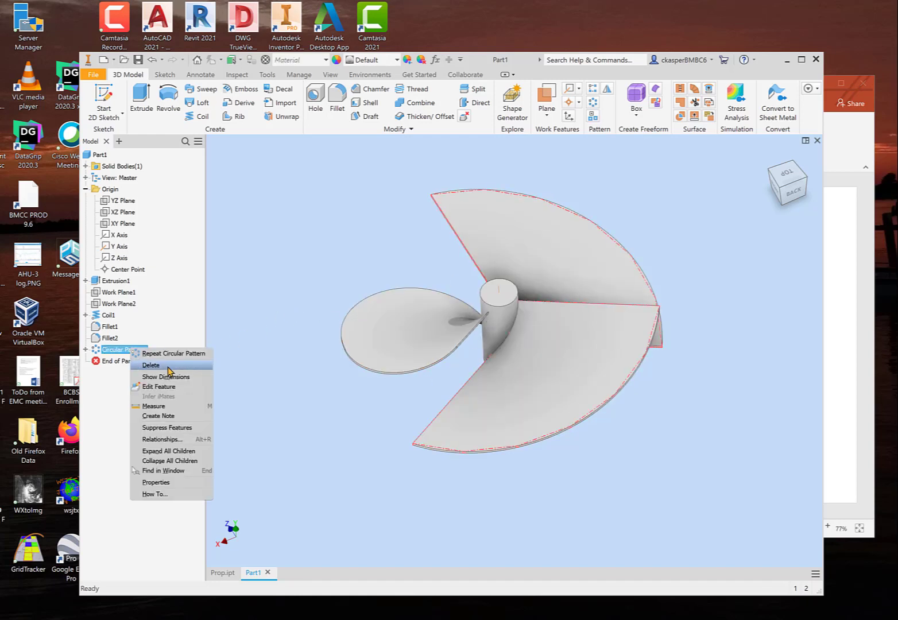
click(188, 389)
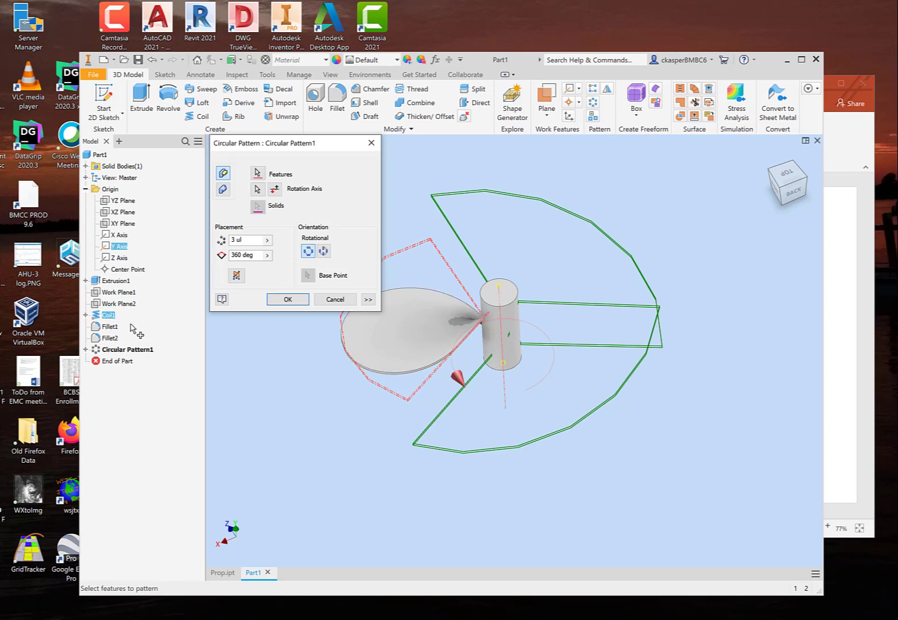
click(96, 329)
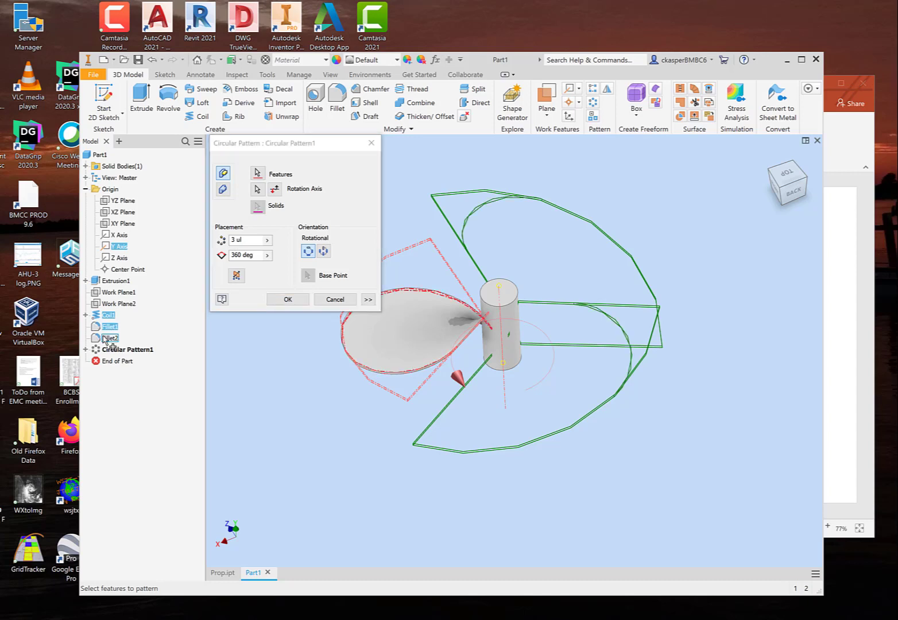
click(99, 338)
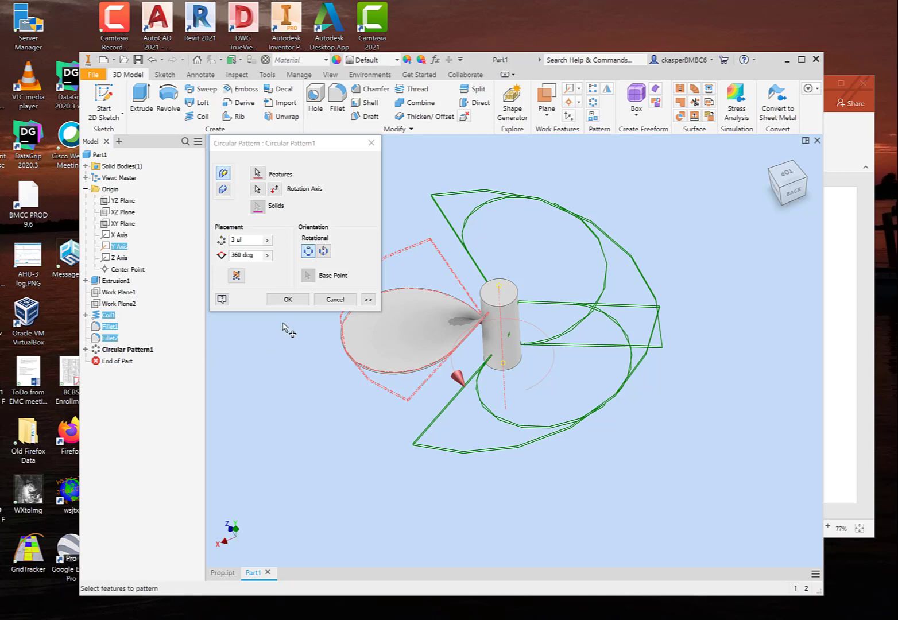
click(288, 299)
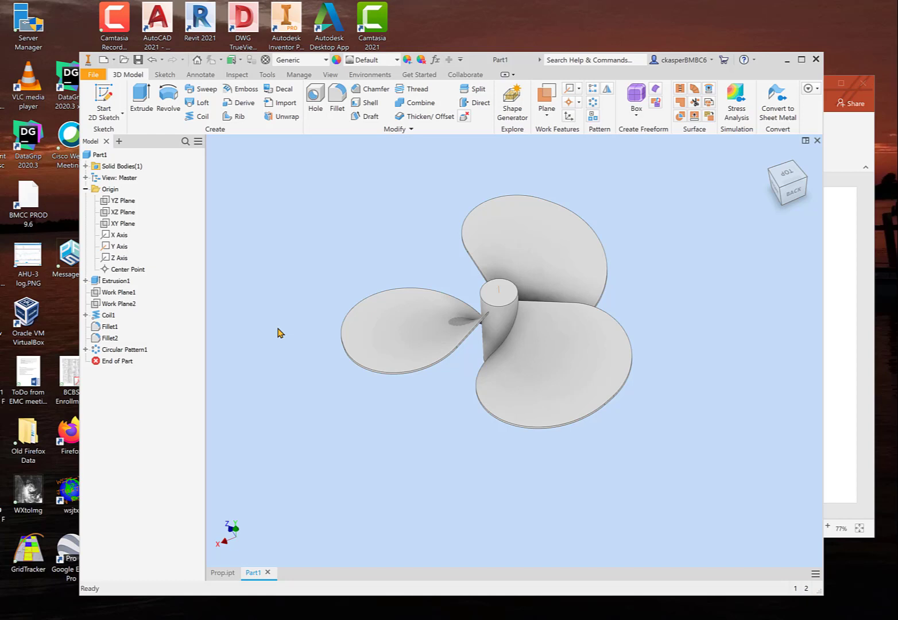
Remove the first corner fillet from the circular pattern's features and inspect the patterned blades.
right_click(135, 352)
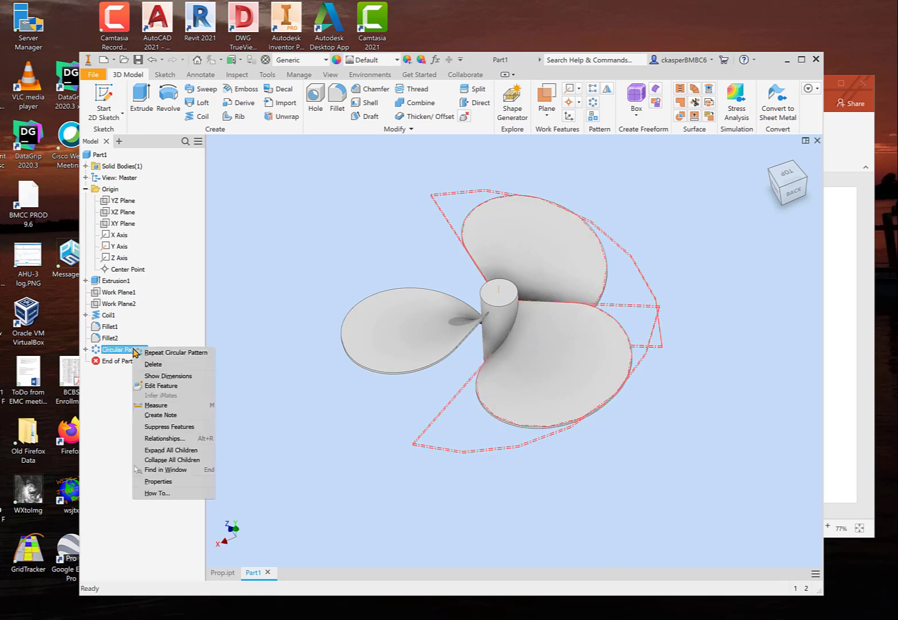
click(160, 387)
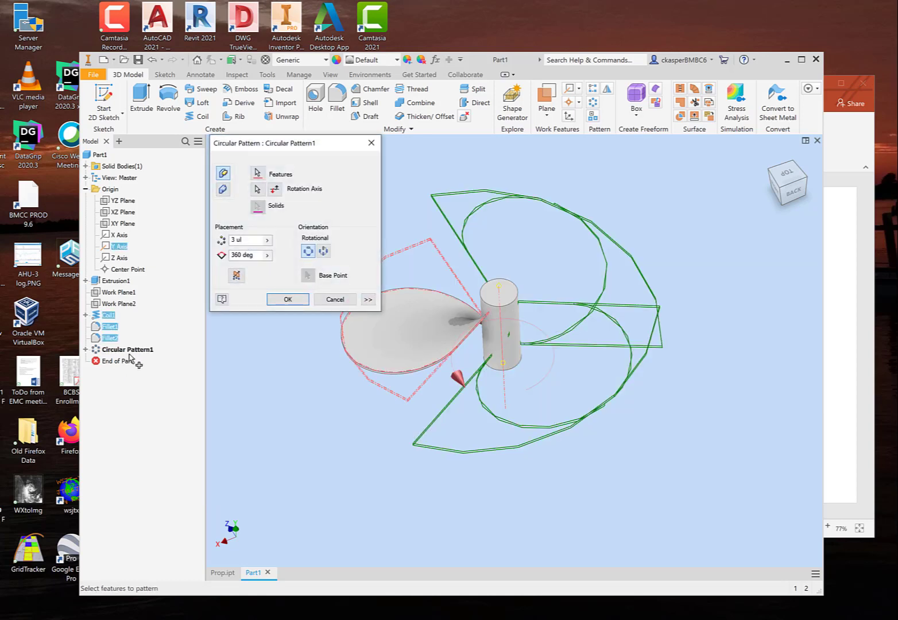
ctrl+click(111, 327)
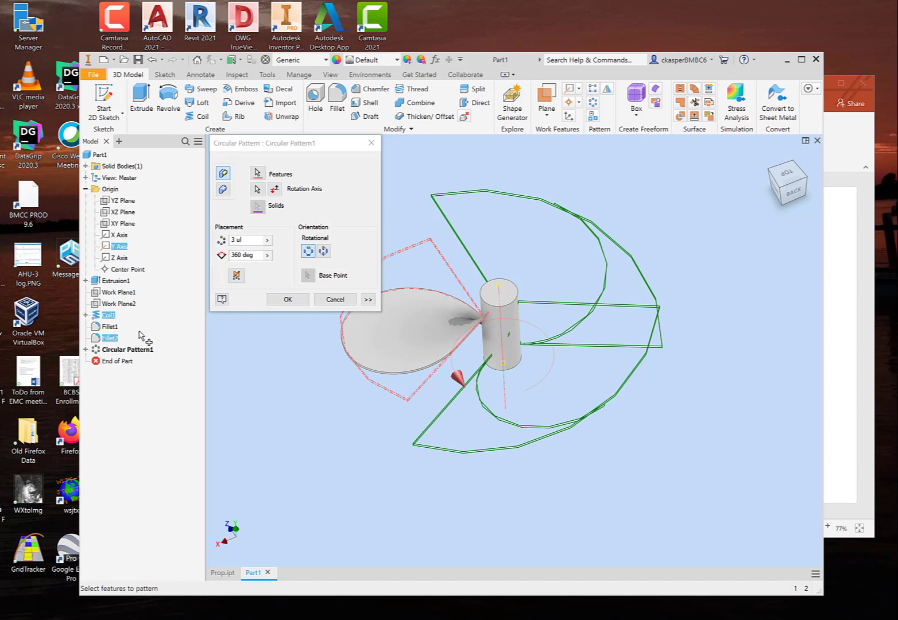
click(291, 300)
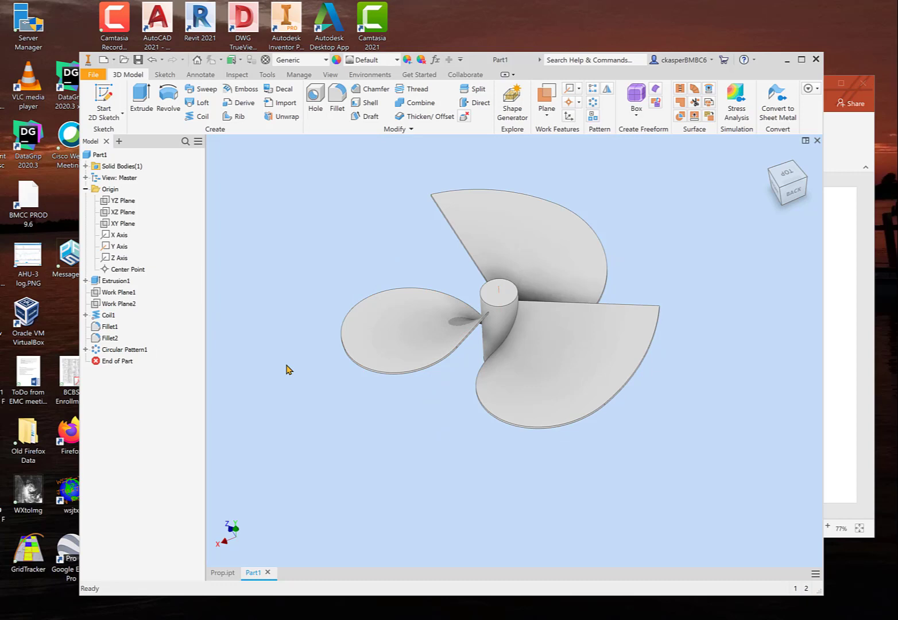
mouse_move(288, 355)
shift+middle_down()
mouse_move(291, 376)
mouse_move(287, 354)
shift+middle_up()
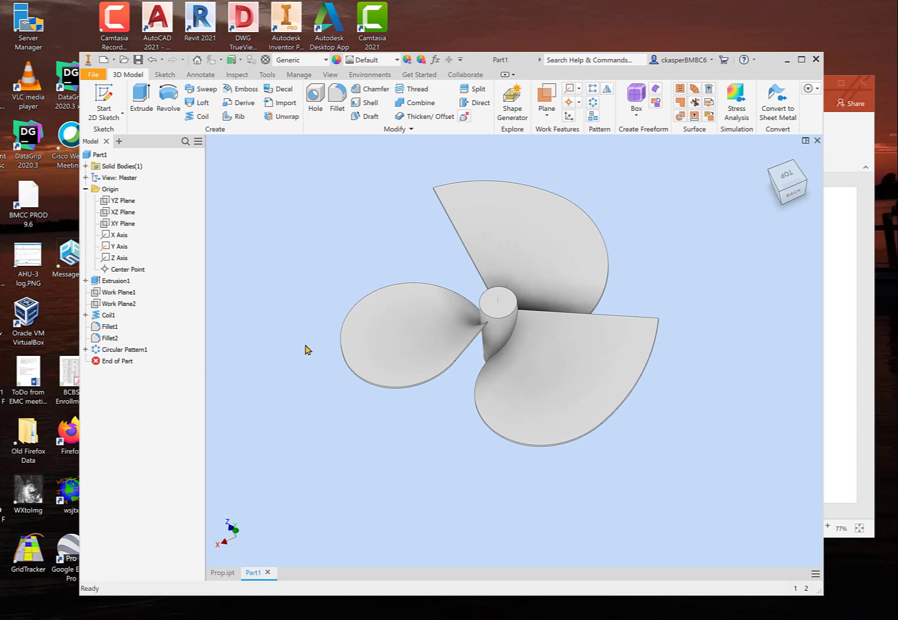
shift+middle_drag(297, 336, 297, 354)
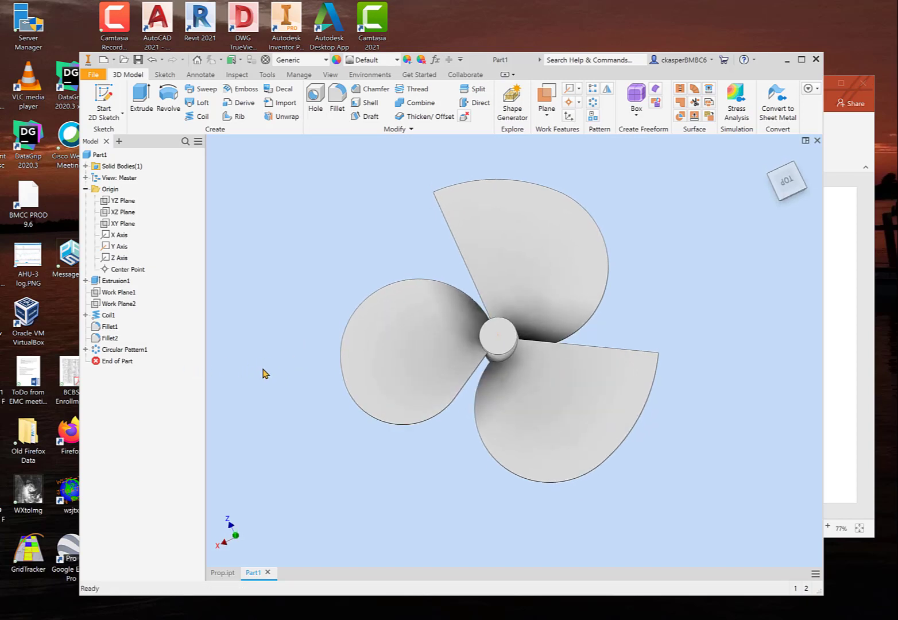
Add the first corner fillet back to the circular pattern and set the occurrence angle to 180 degrees.
right_click(127, 351)
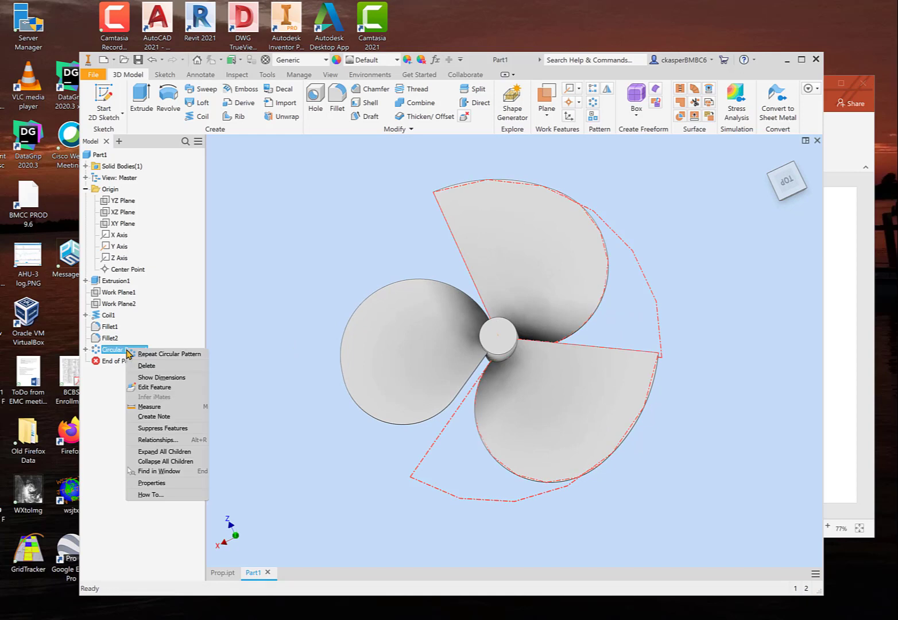
click(181, 388)
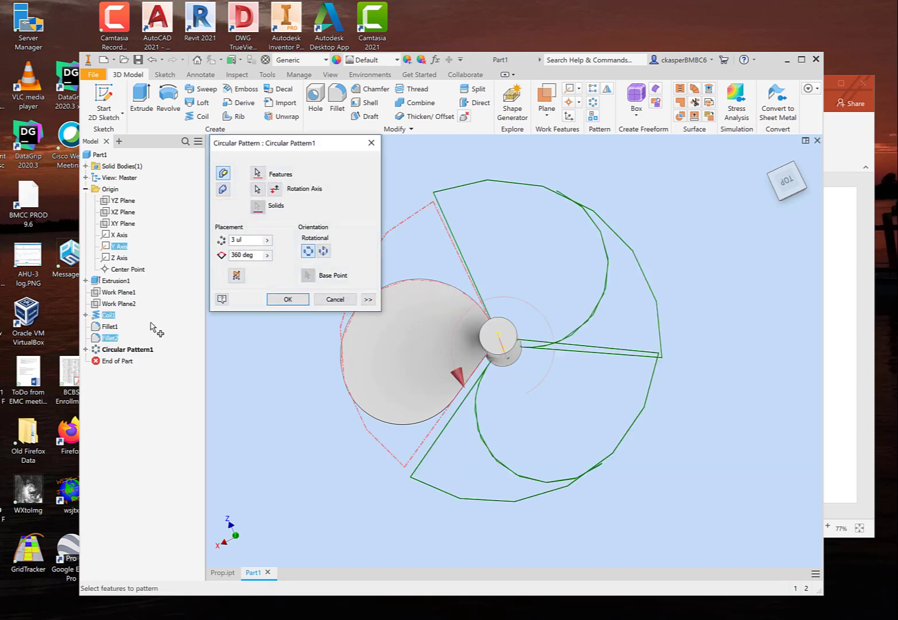
click(110, 326)
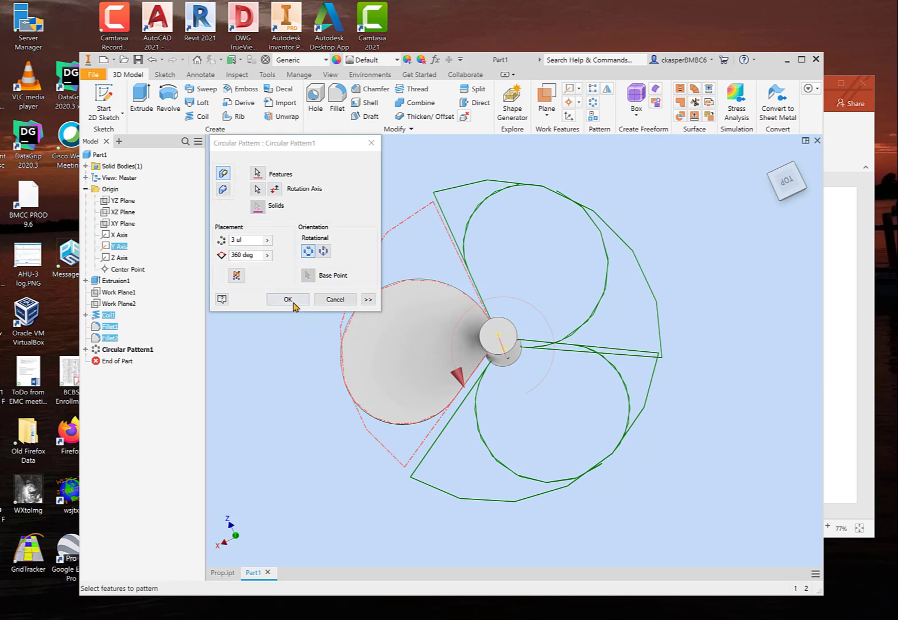
double_click(237, 255)
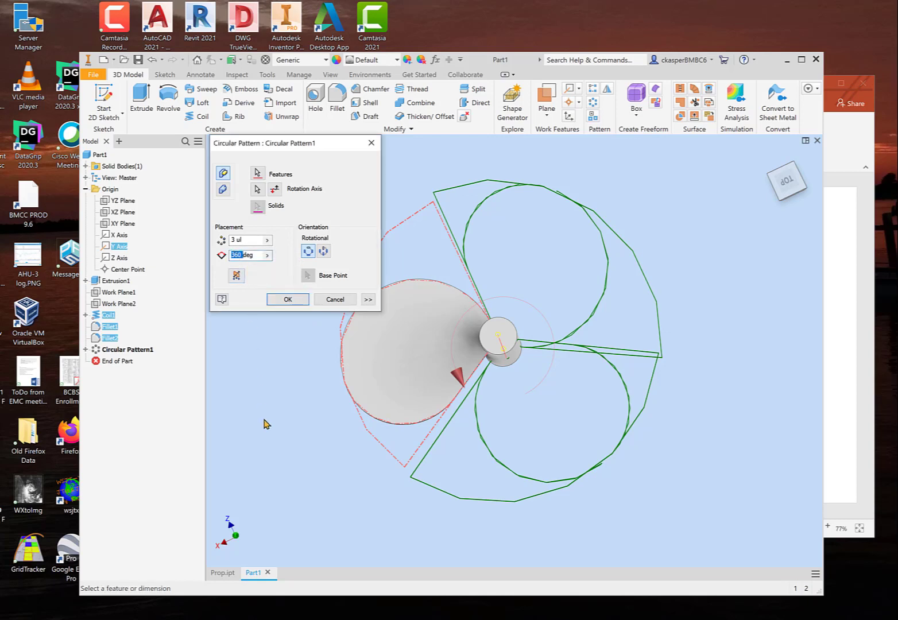
text(180)
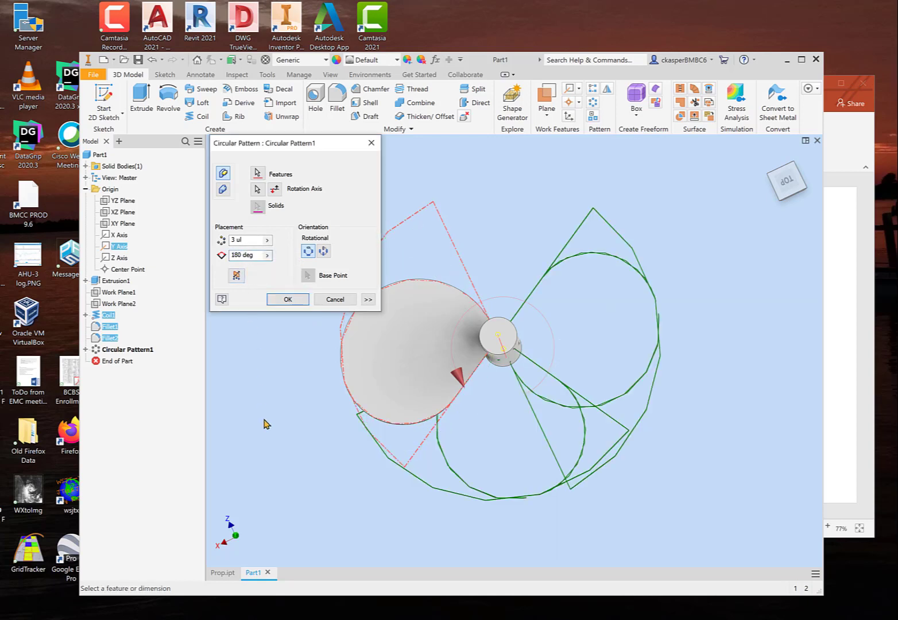
click(286, 299)
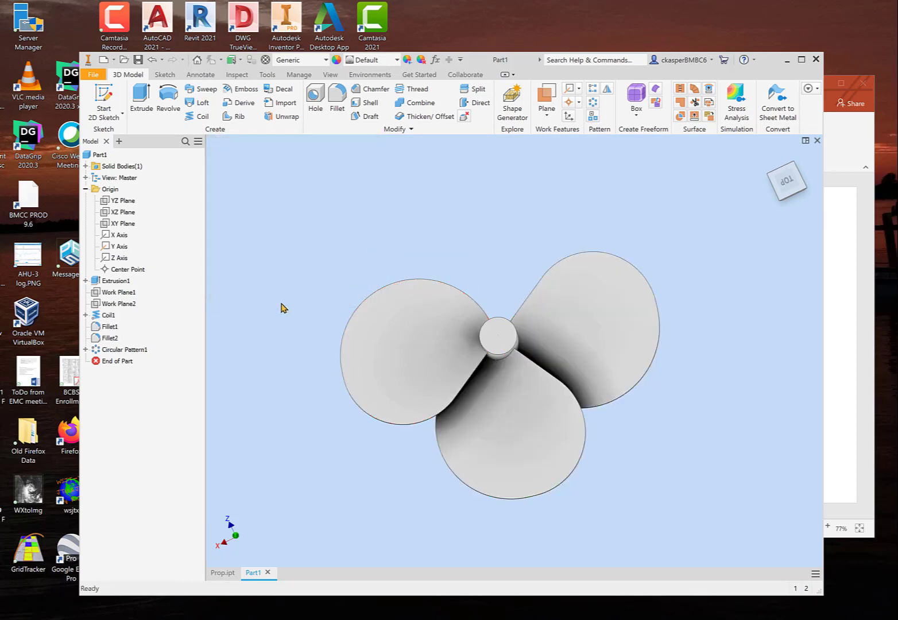
mouse_move(288, 340)
shift+middle_down()
mouse_move(291, 291)
mouse_move(293, 333)
shift+middle_up()
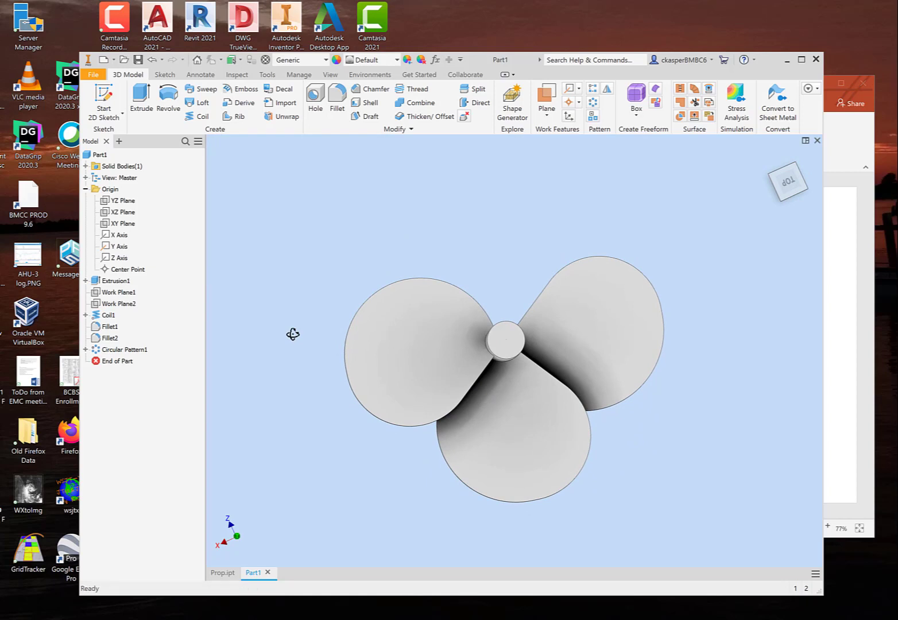
Edit the circular pattern to use an occurrence angle of 360 degrees and 4 occurrences.
right_click(138, 352)
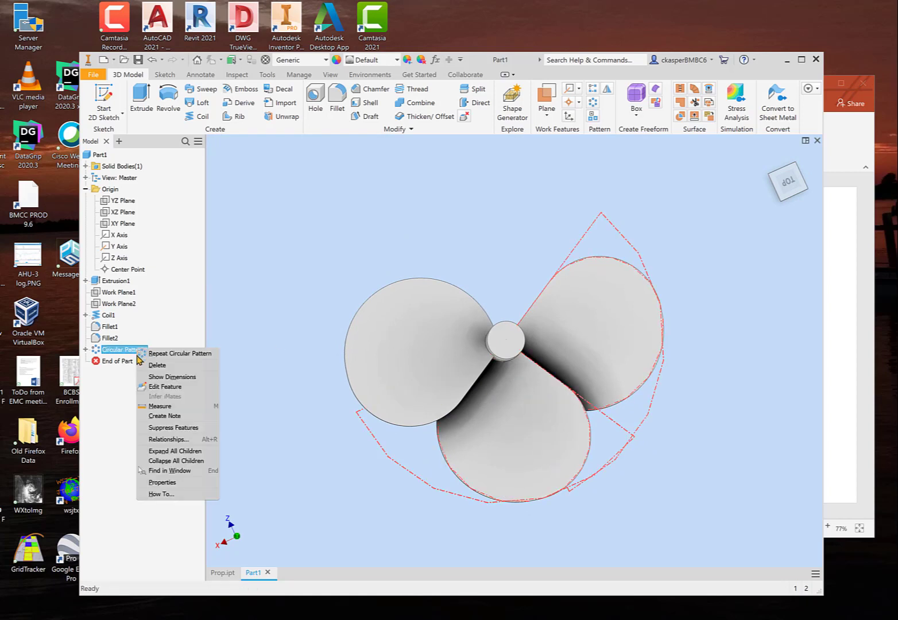
click(189, 391)
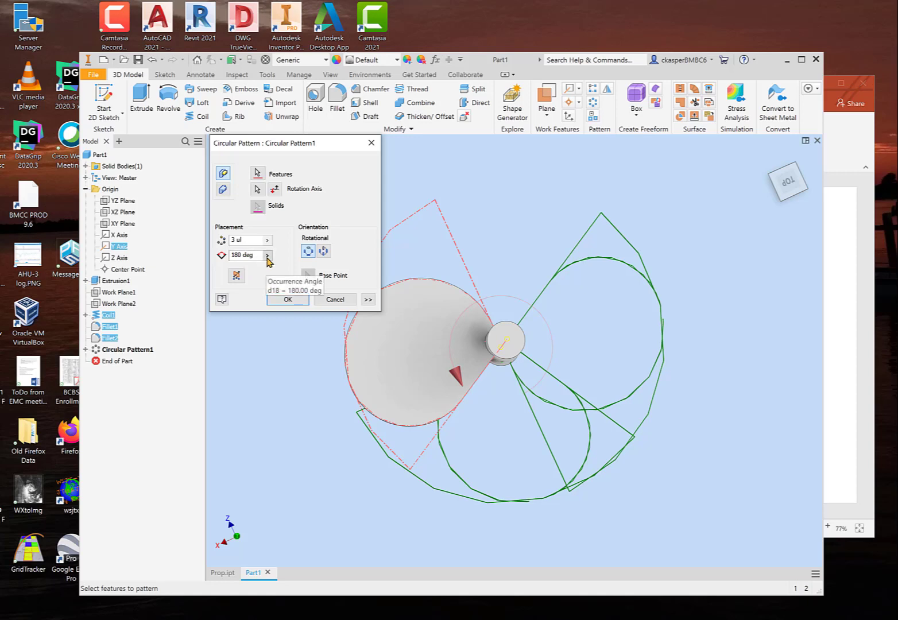
click(267, 256)
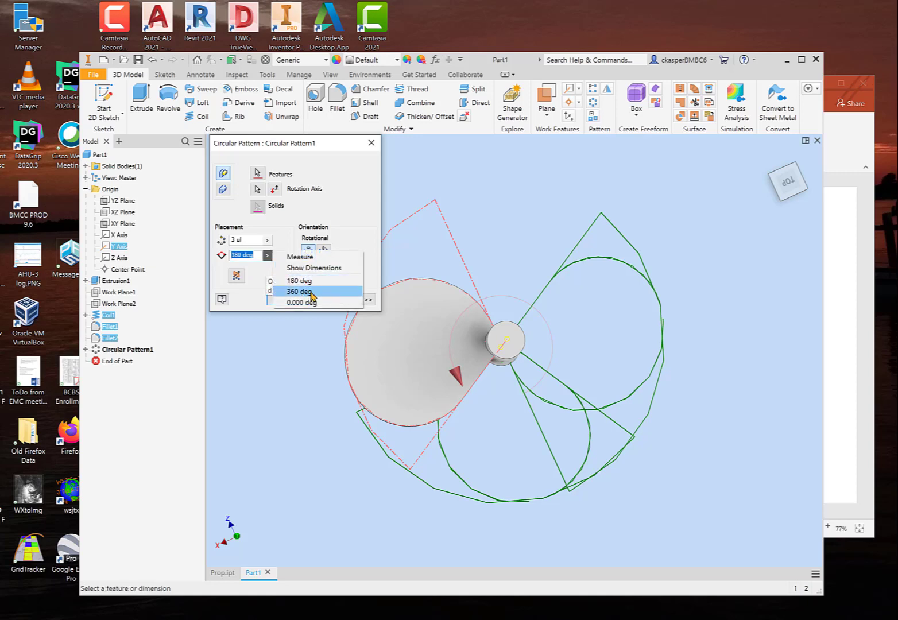
click(311, 293)
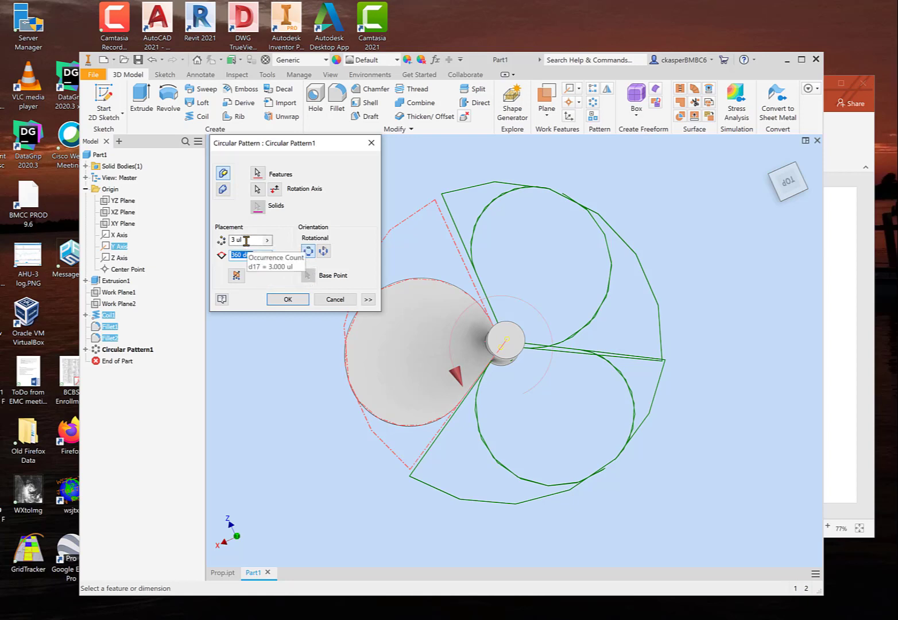
double_click(246, 242)
text(4)
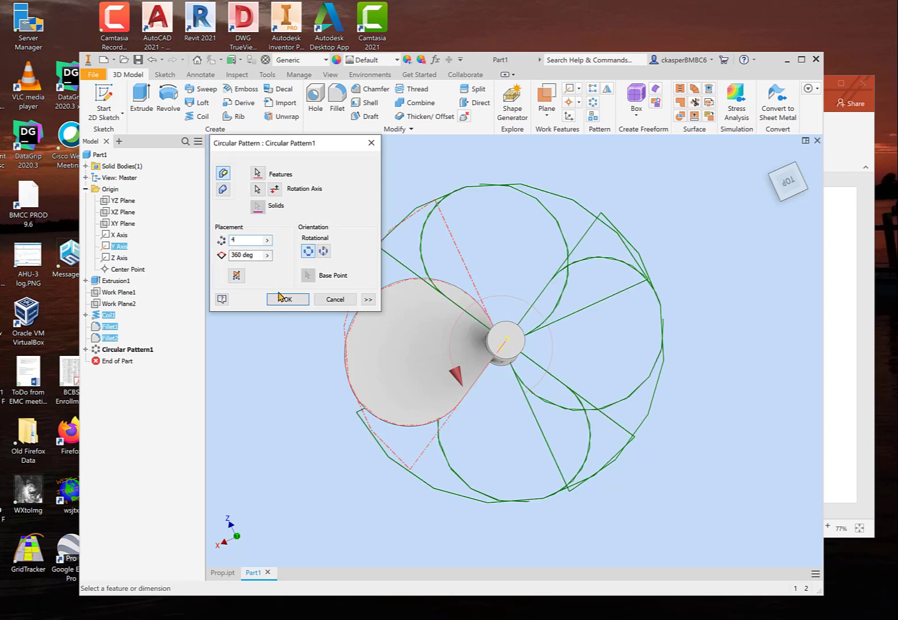
click(282, 298)
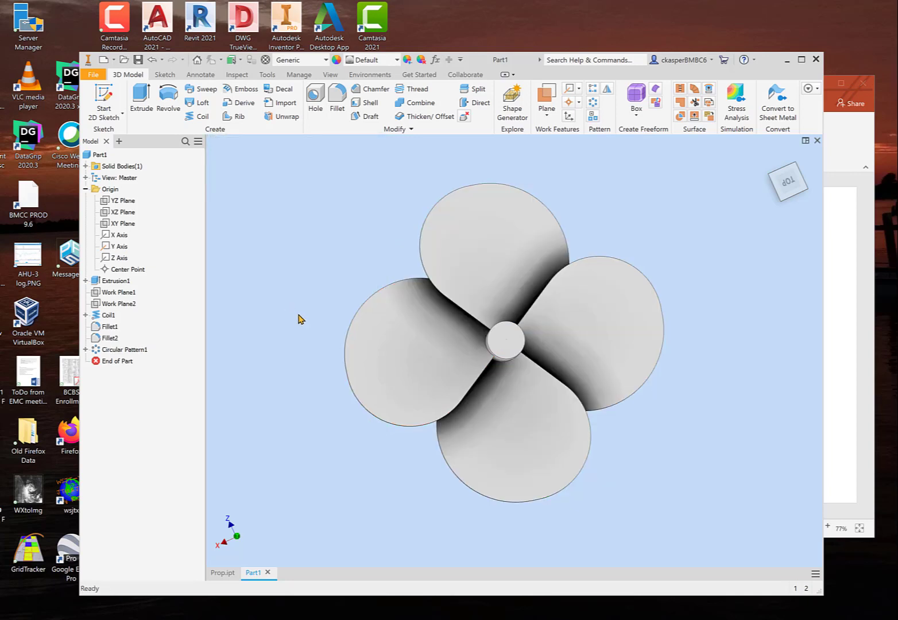
shift+middle_drag(298, 319, 270, 307)
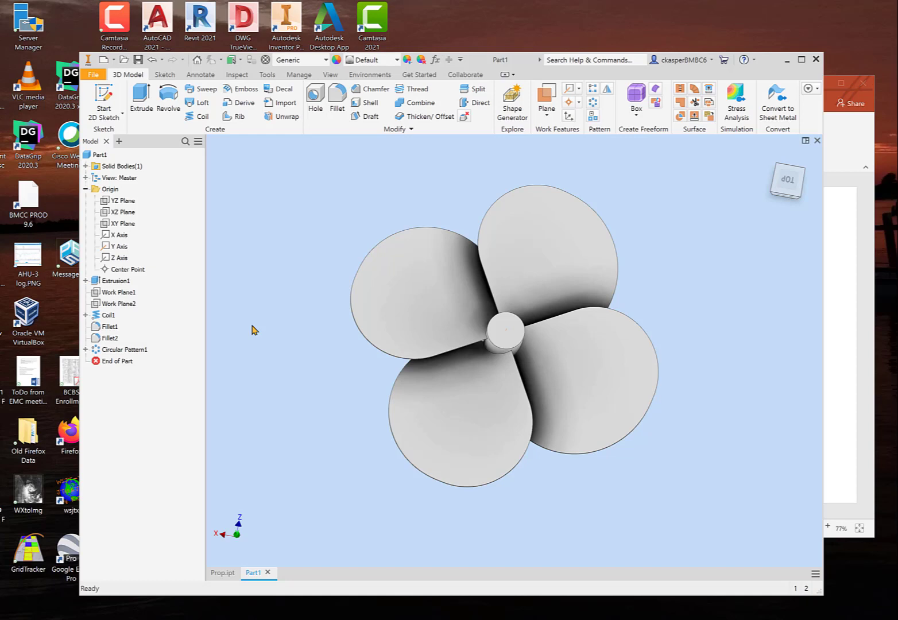
Set the blade circular pattern's occurrence count to 3.
right_click(121, 352)
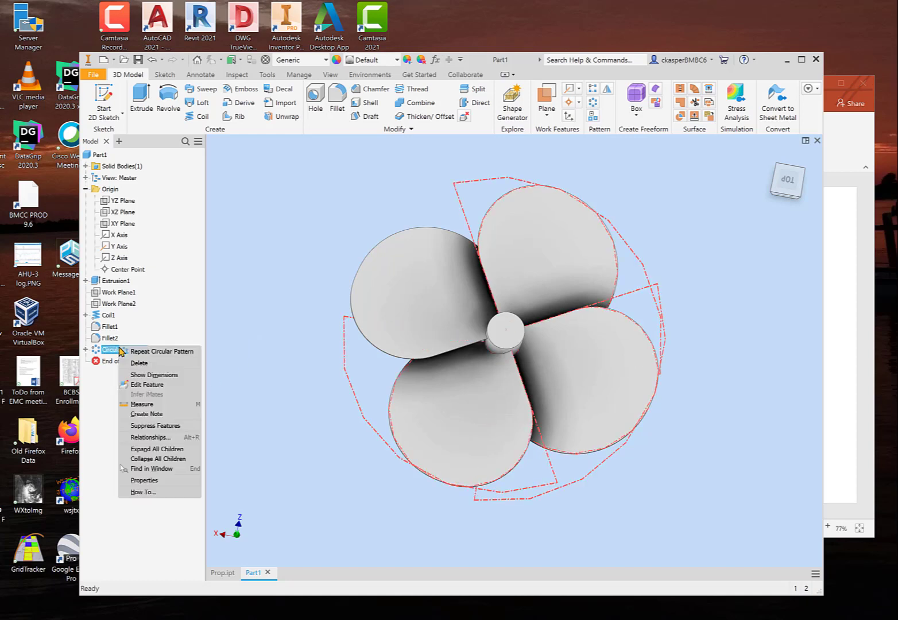
click(161, 385)
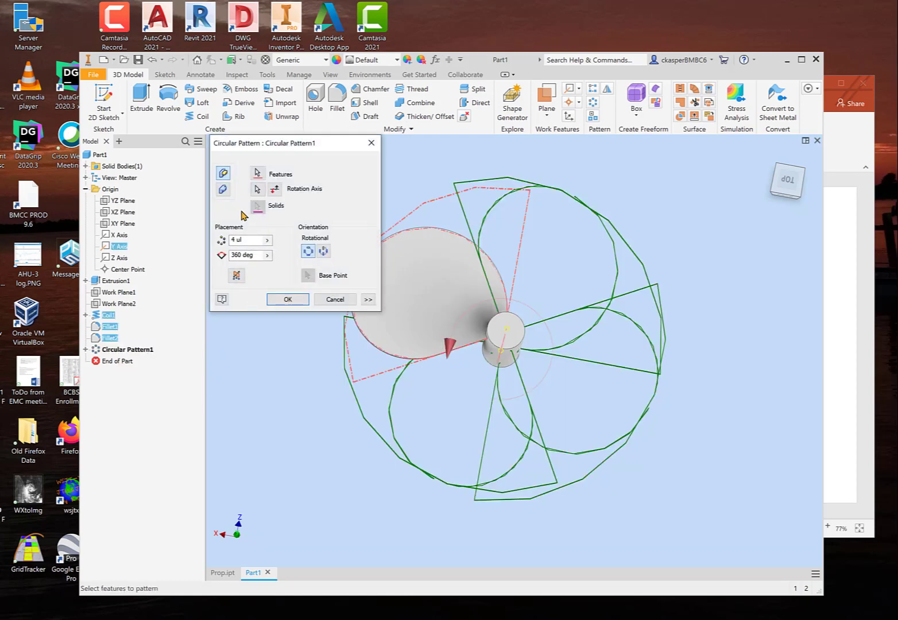
click(248, 240)
text(3)
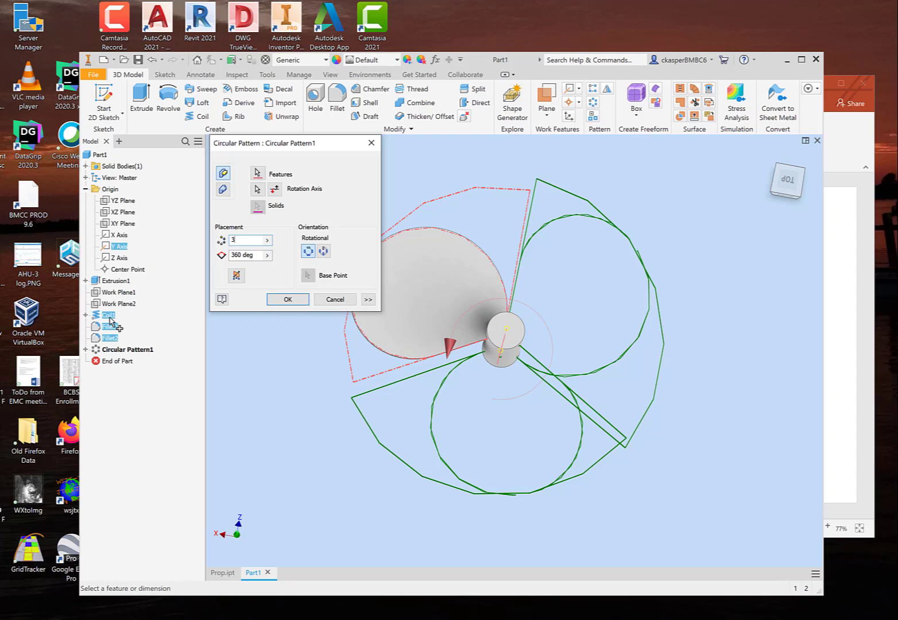
click(294, 299)
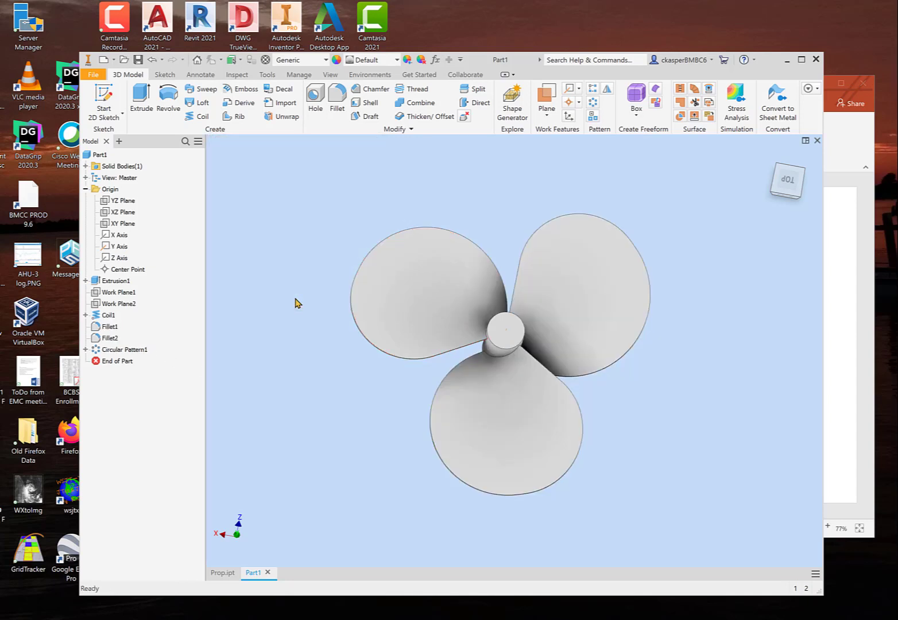
Inspect the propeller's blades and their junction with the hub, and switch to the project slides in PowerPoint.
shift+middle_drag(285, 320, 290, 282)
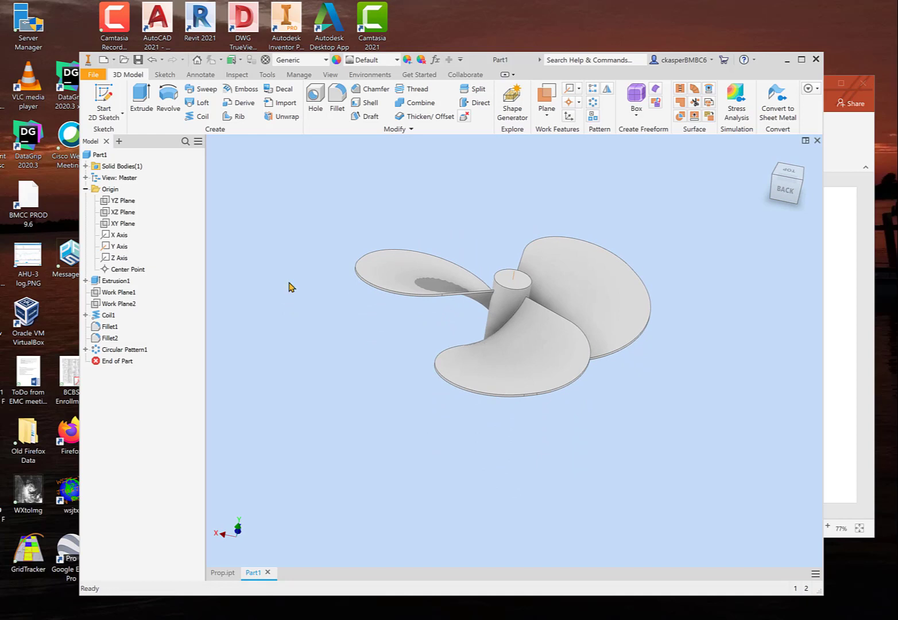
key(F5)
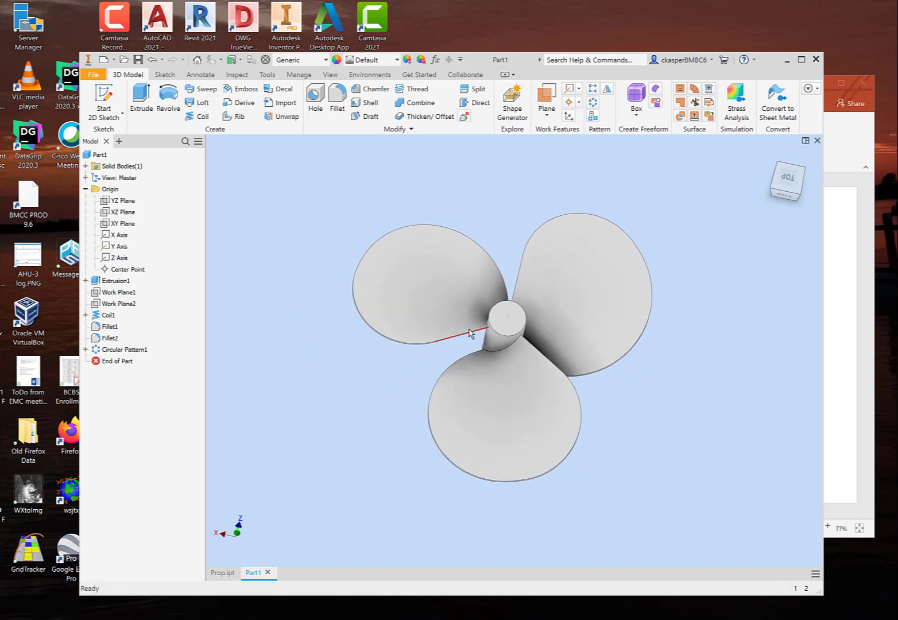
scroll(519, 321, down, 5)
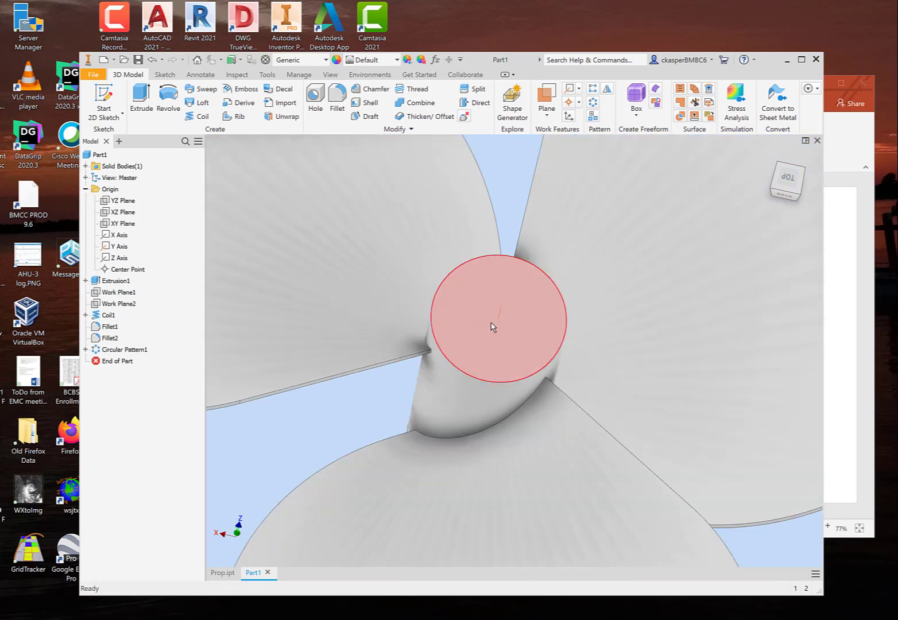
scroll(493, 327, up, 3)
scroll(493, 327, up, 3)
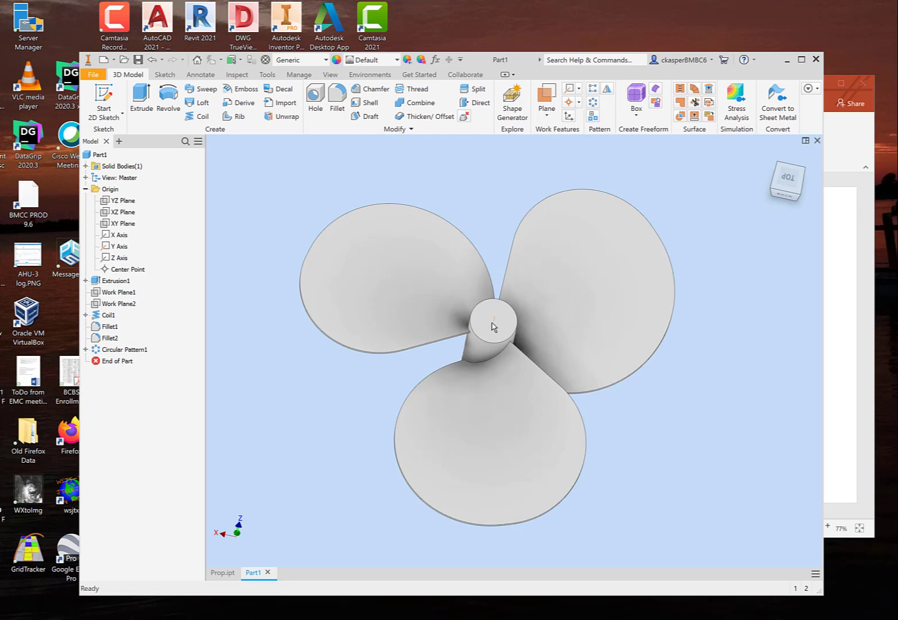
mouse_move(493, 328)
click(840, 149)
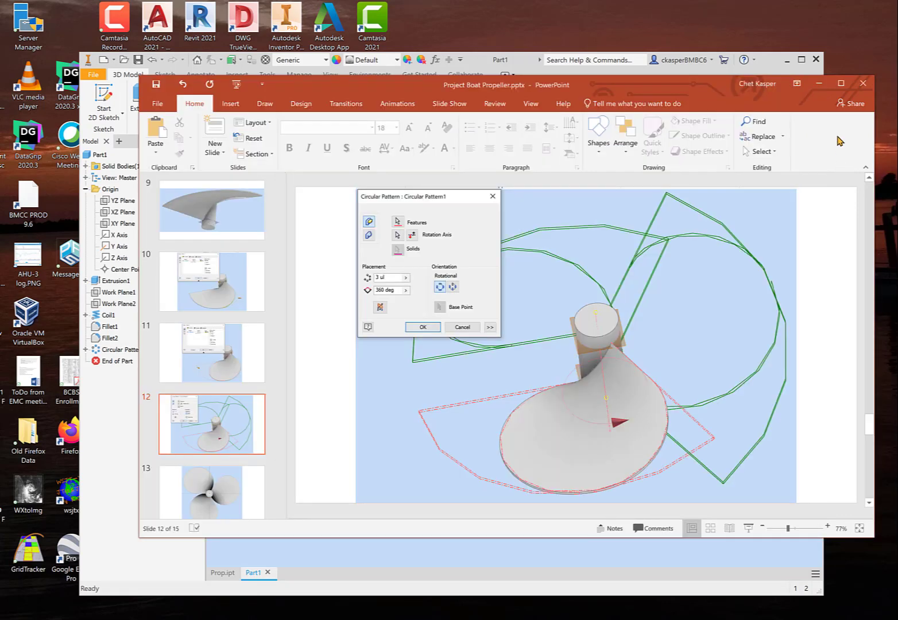
Review the remaining project slides covering the three-blade pattern, the hub-hole extrusion settings and the grading scale.
scroll(417, 401, down, 1)
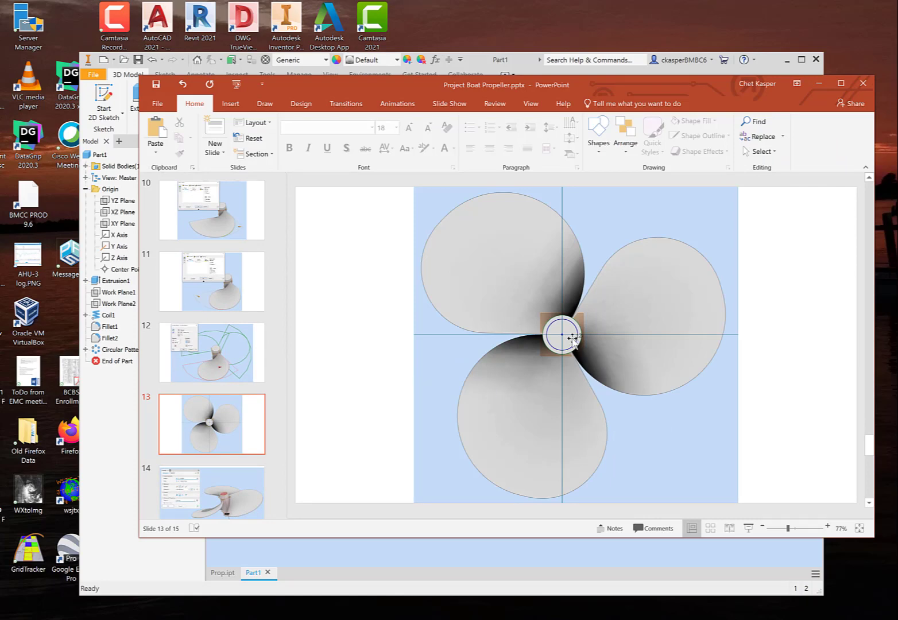
scroll(572, 342, down, 1)
scroll(571, 344, up, 1)
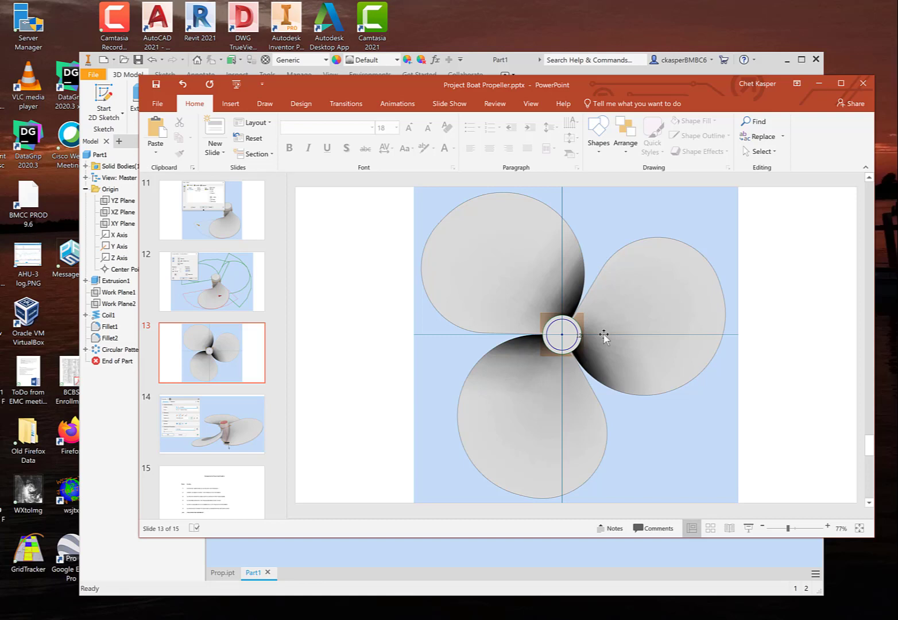
scroll(603, 337, down, 1)
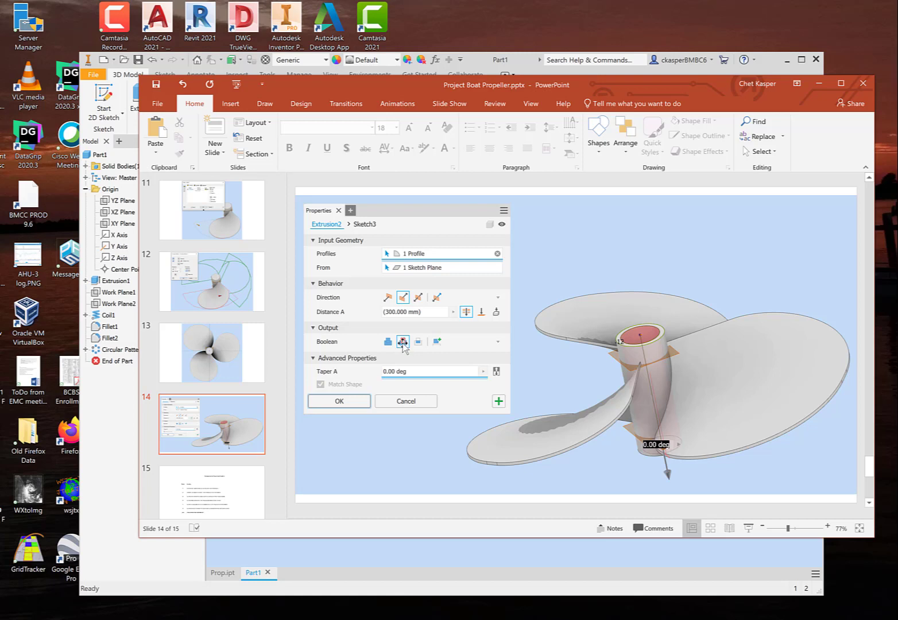
scroll(616, 361, down, 1)
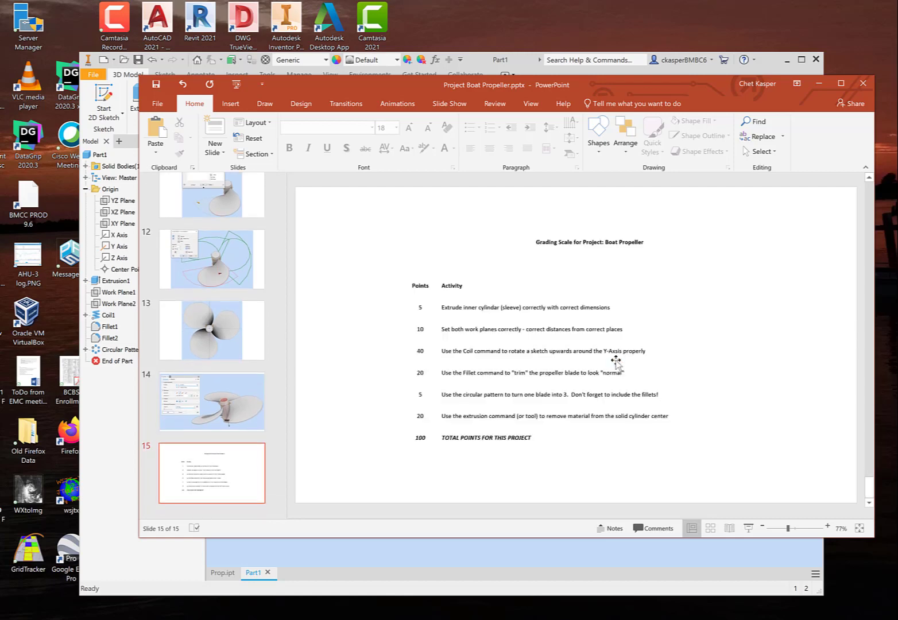
scroll(616, 361, up, 1)
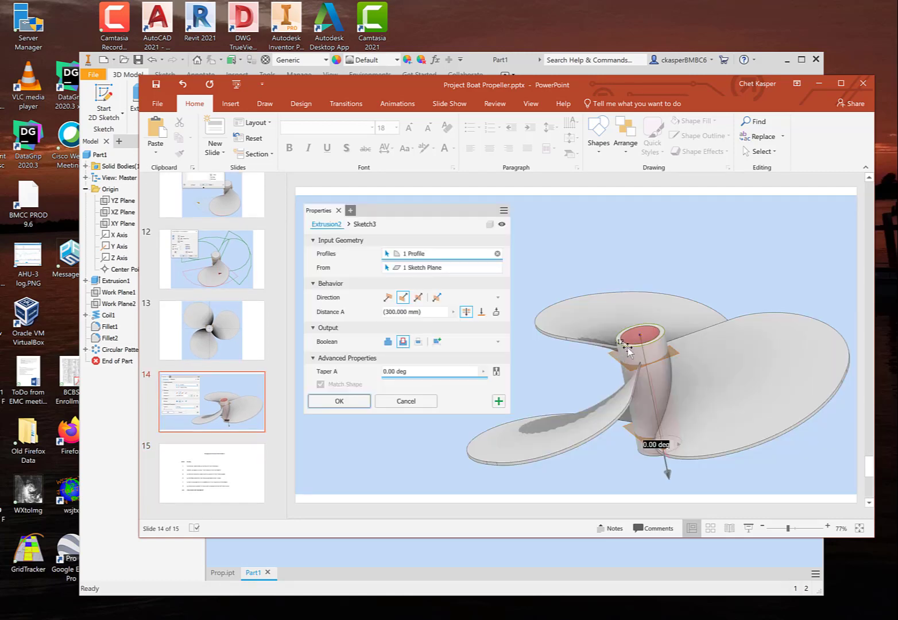
scroll(630, 350, up, 1)
scroll(632, 351, down, 1)
Switch to Inventor and open the sketch of Extrusion2 in Prop.ipt to examine the hub hole circle and its wall dimension.
click(150, 573)
click(221, 573)
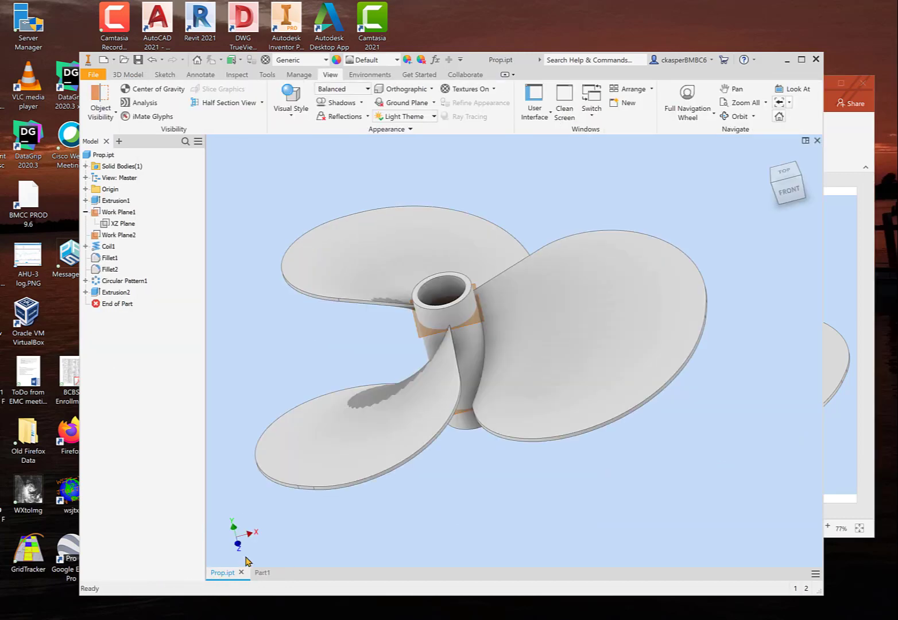
click(86, 292)
click(118, 303)
right_click(123, 307)
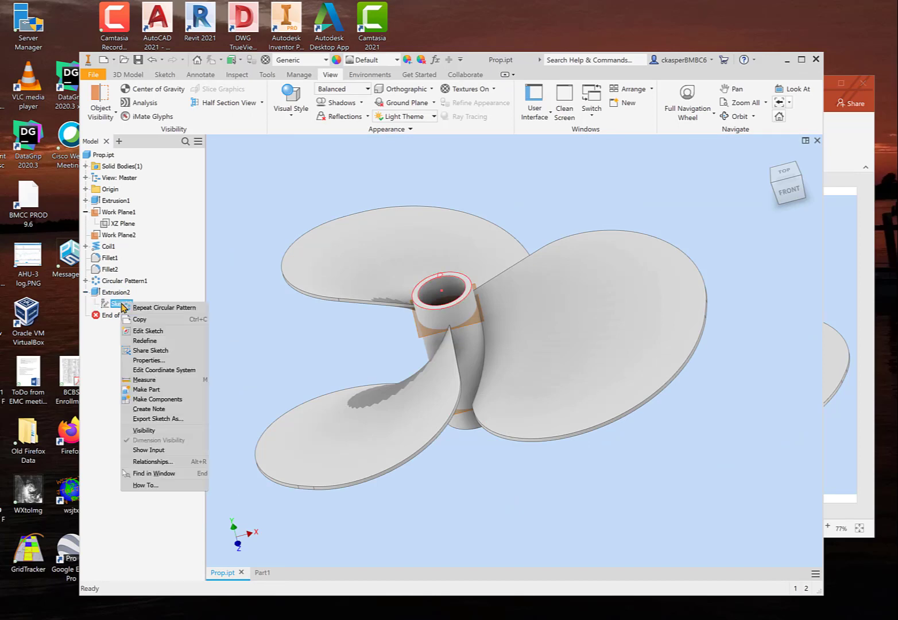
click(148, 331)
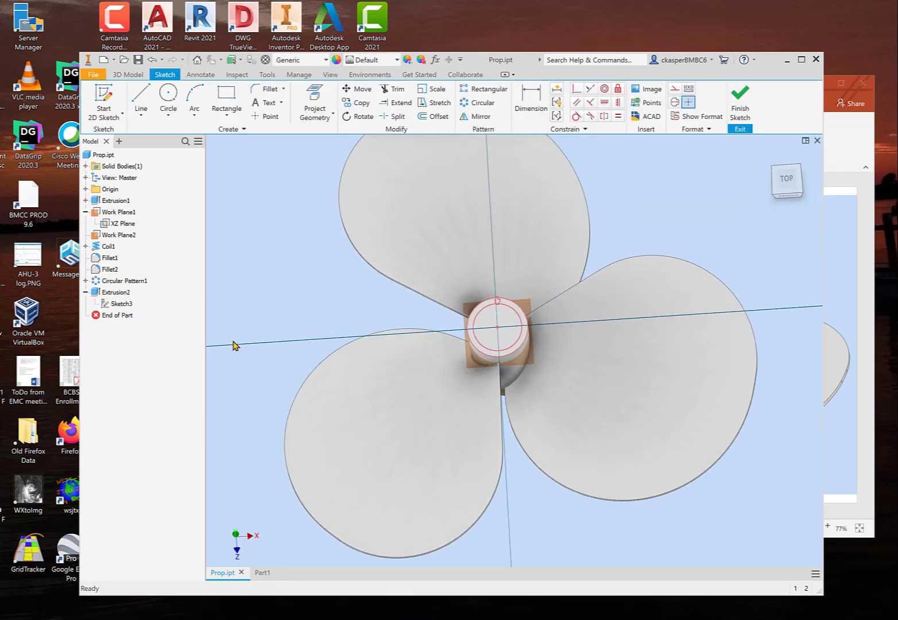
scroll(520, 328, up, 6)
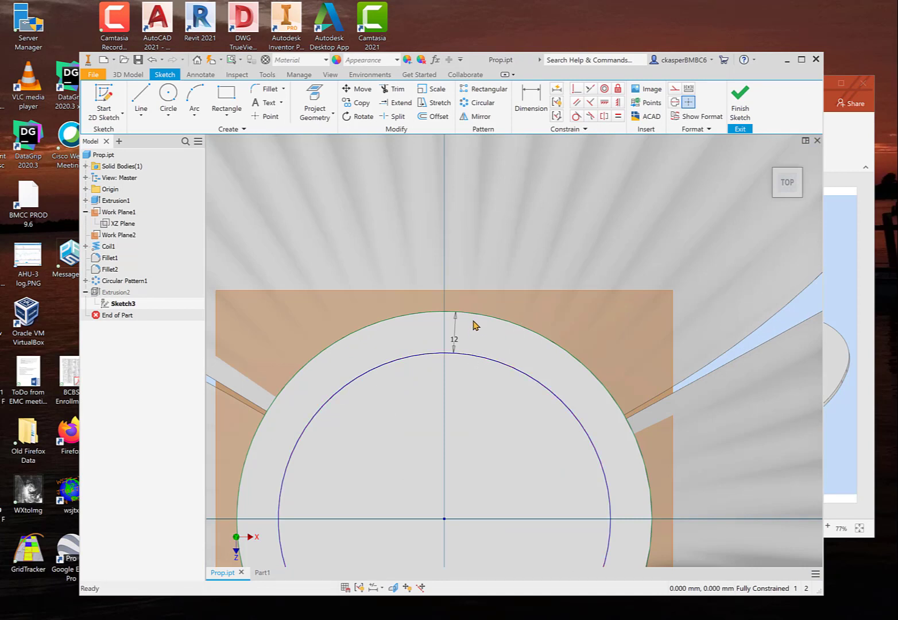
scroll(491, 319, down, 3)
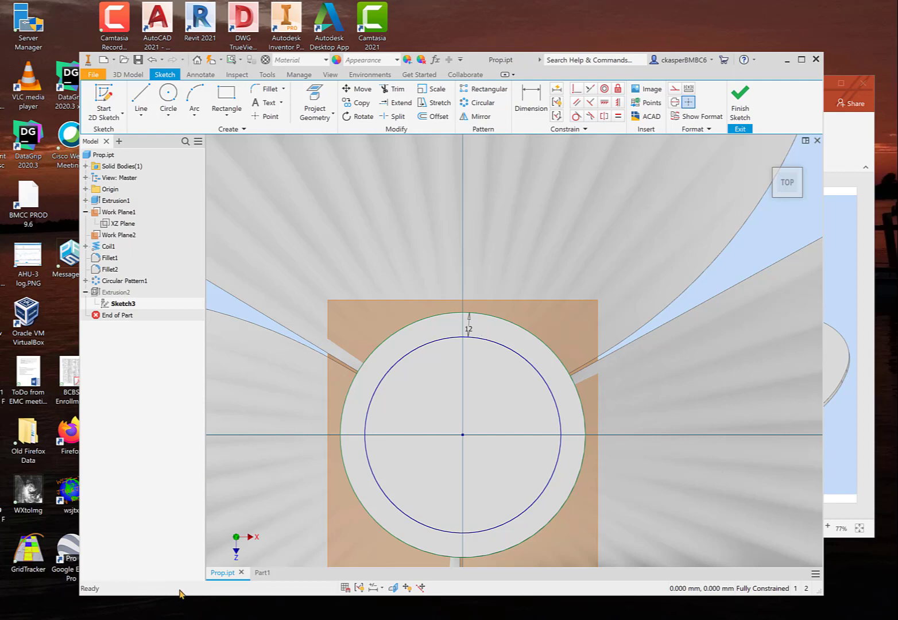
Go back to the Part1 model and recheck the hub-hole extrusion settings on the PowerPoint slide.
click(263, 574)
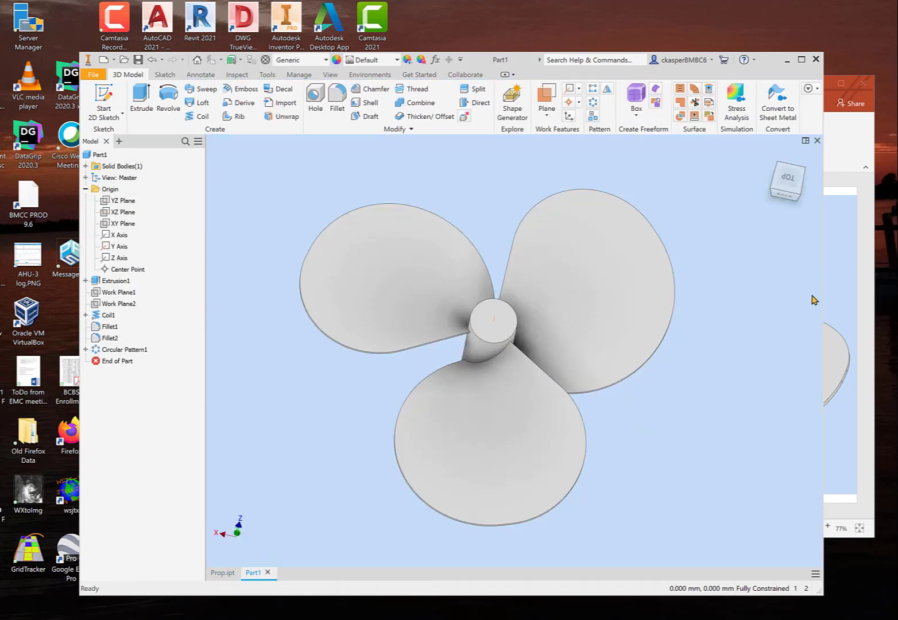
click(847, 142)
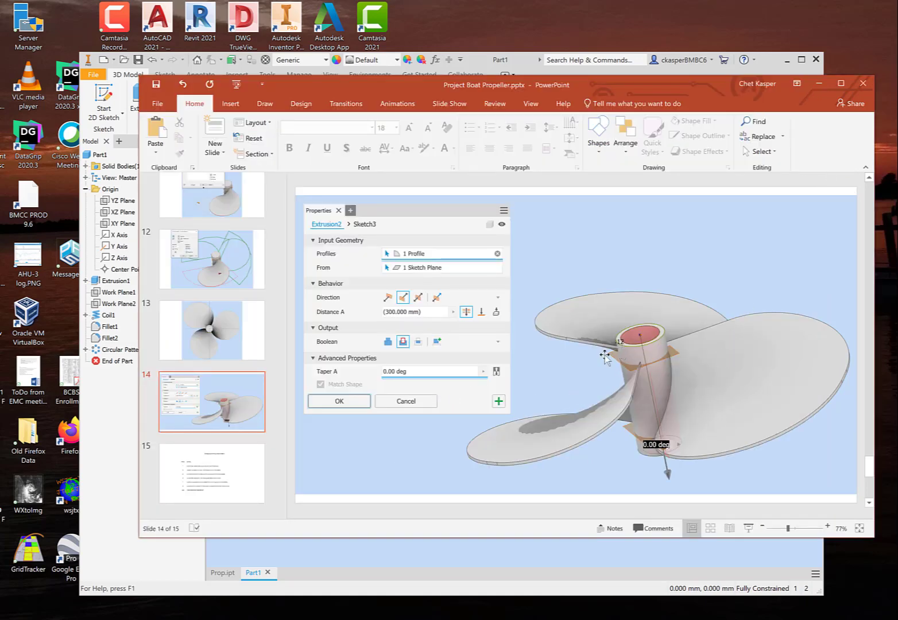
click(118, 472)
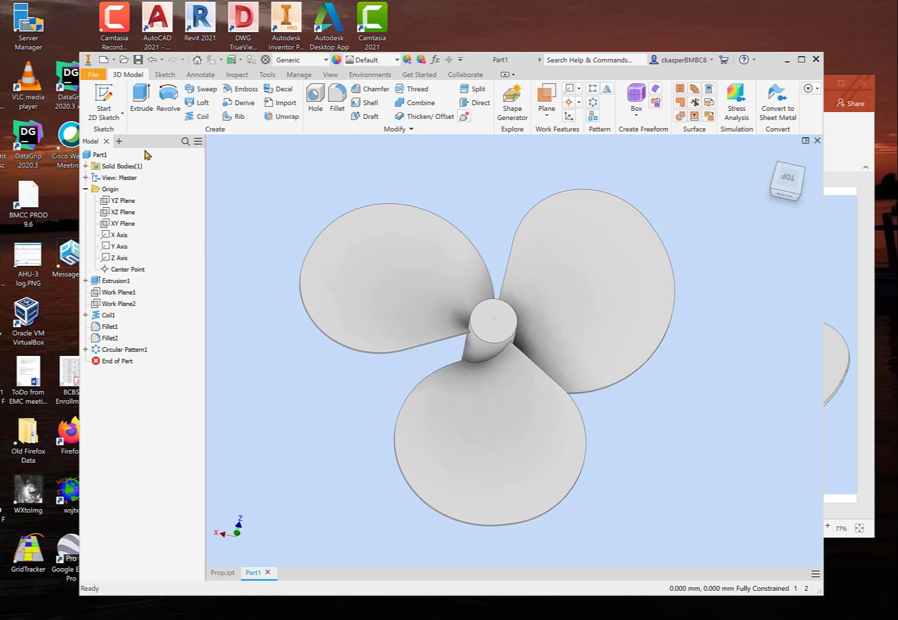
Start a 2D sketch on the hub's end face and draw a centred circle about 20.6 mm inside the hub's edge.
click(104, 98)
click(105, 96)
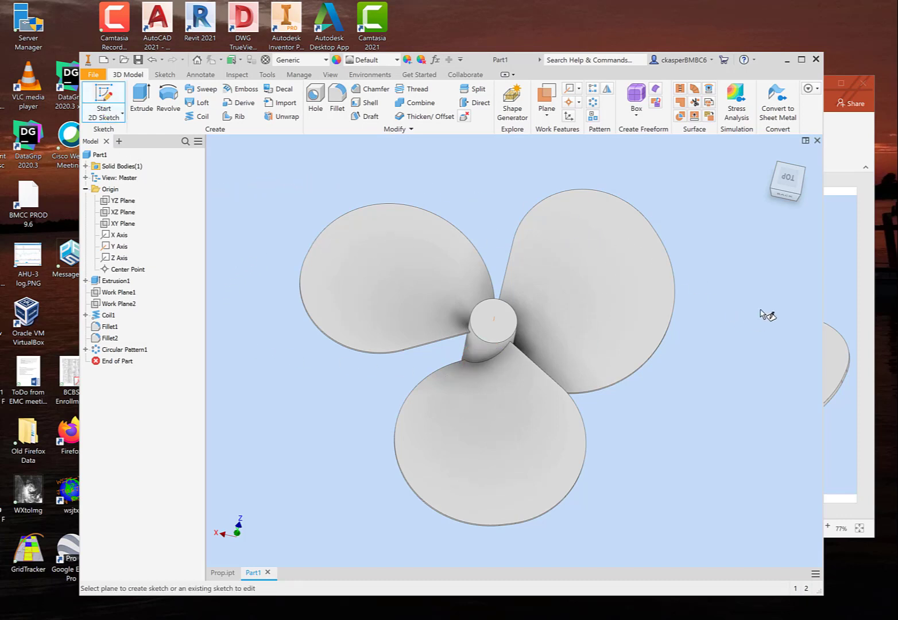
click(487, 325)
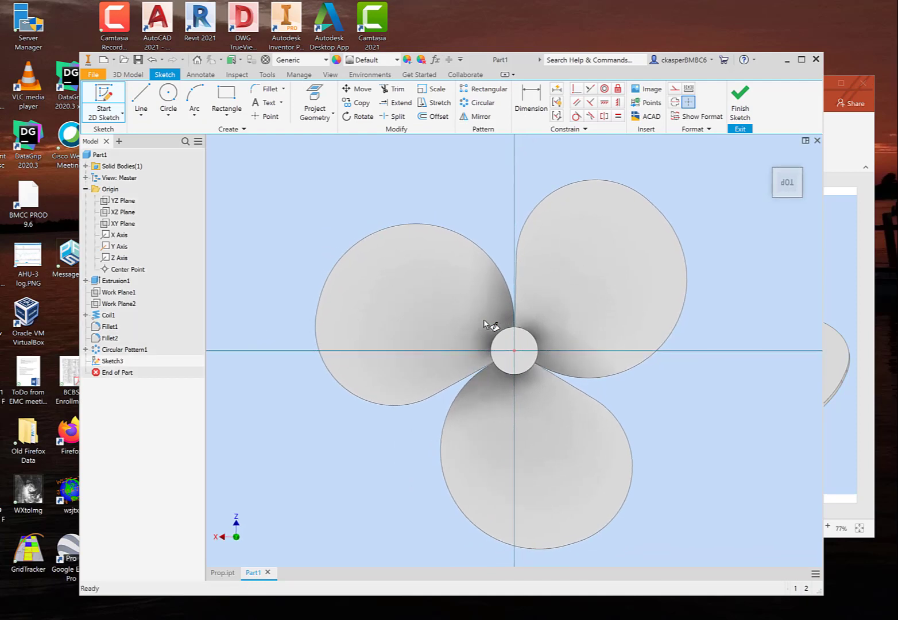
scroll(517, 361, down, 5)
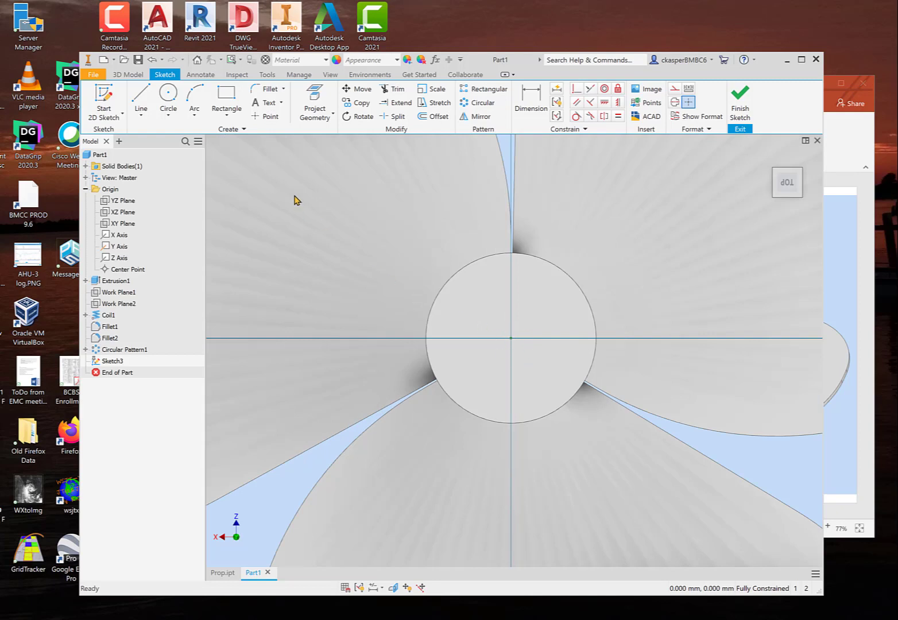
click(169, 97)
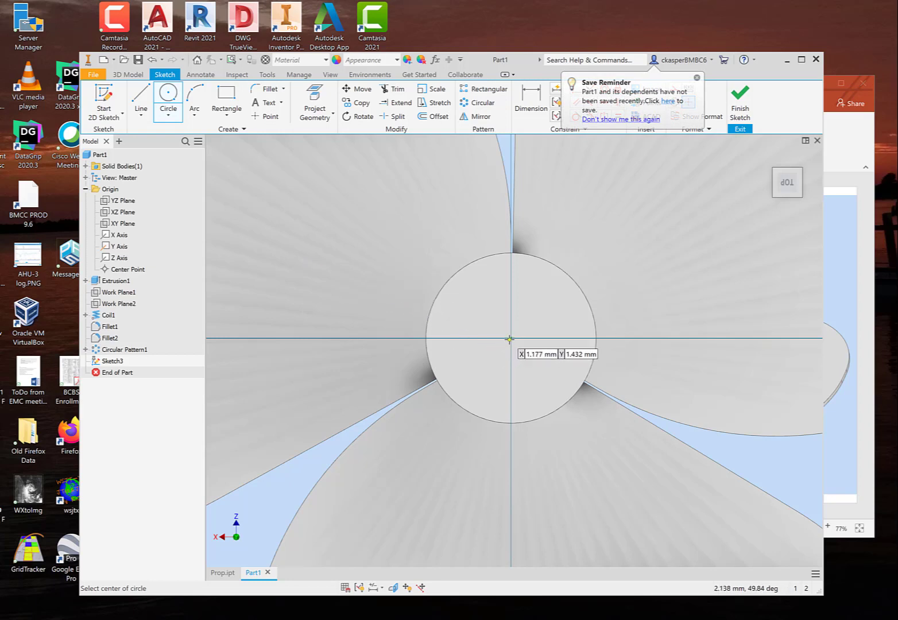
click(511, 338)
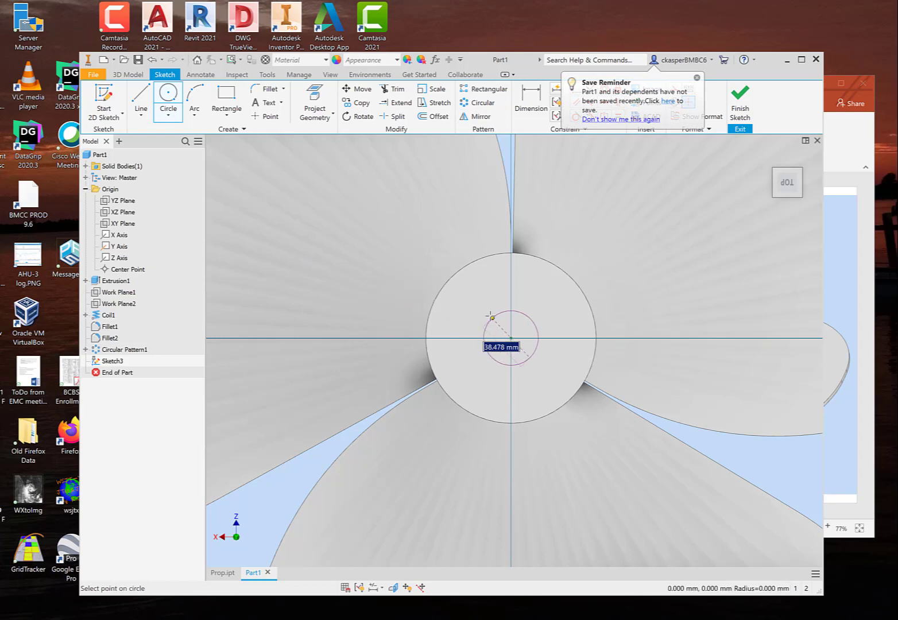
click(472, 298)
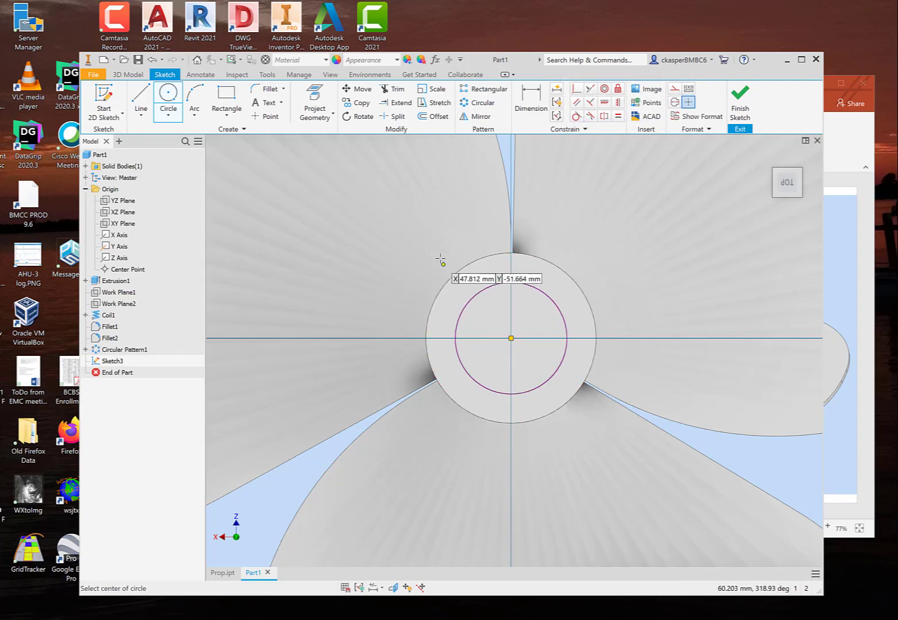
Dimension the gap between the inner circle and the hub's outer edge to 12 mm and finish the sketch.
click(531, 98)
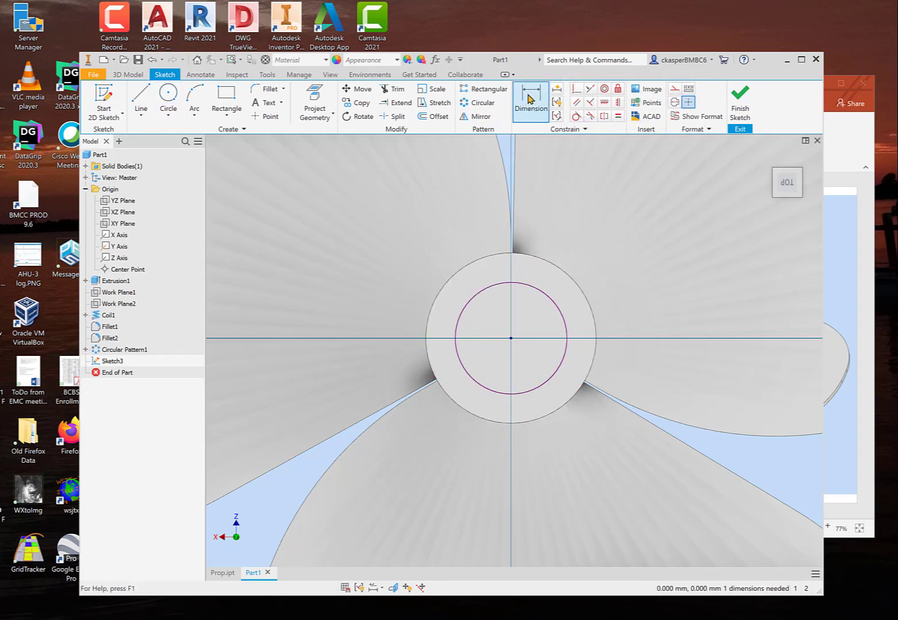
click(521, 285)
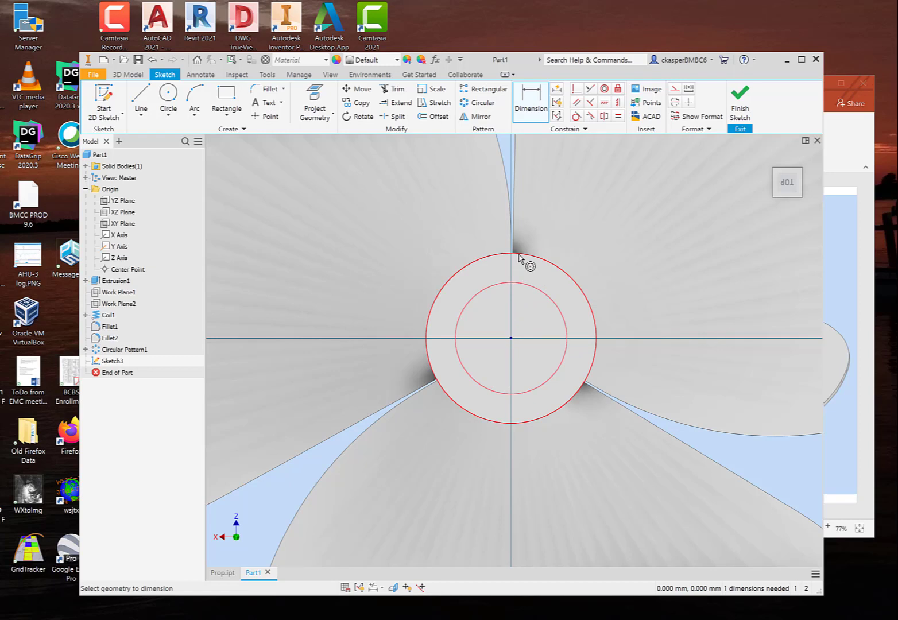
click(520, 256)
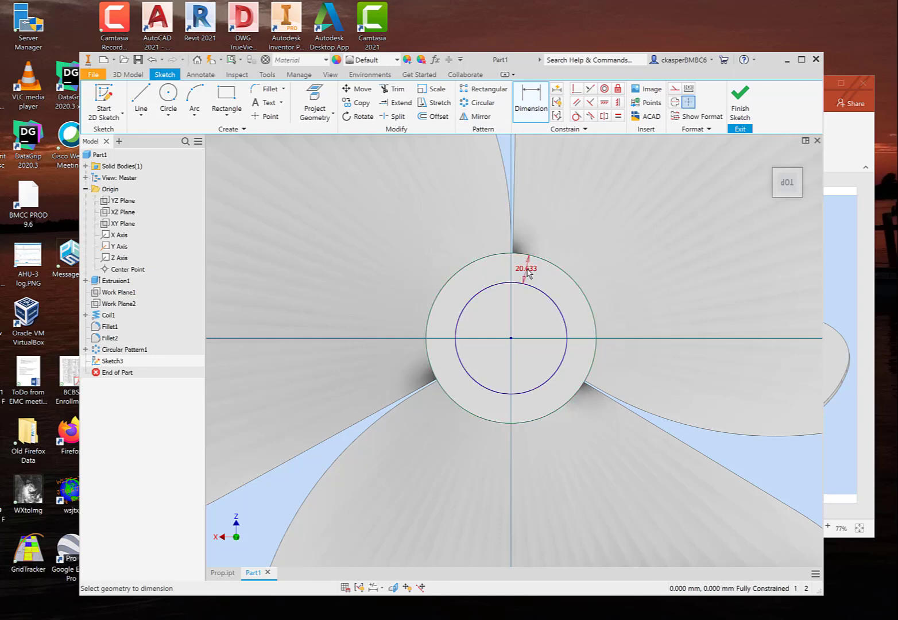
click(527, 274)
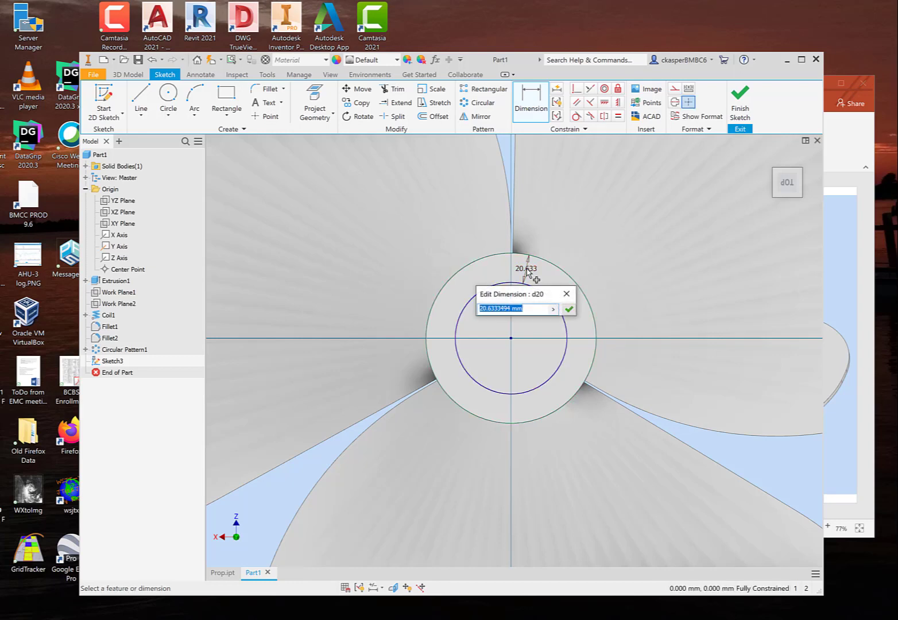
text(12)
key(Return)
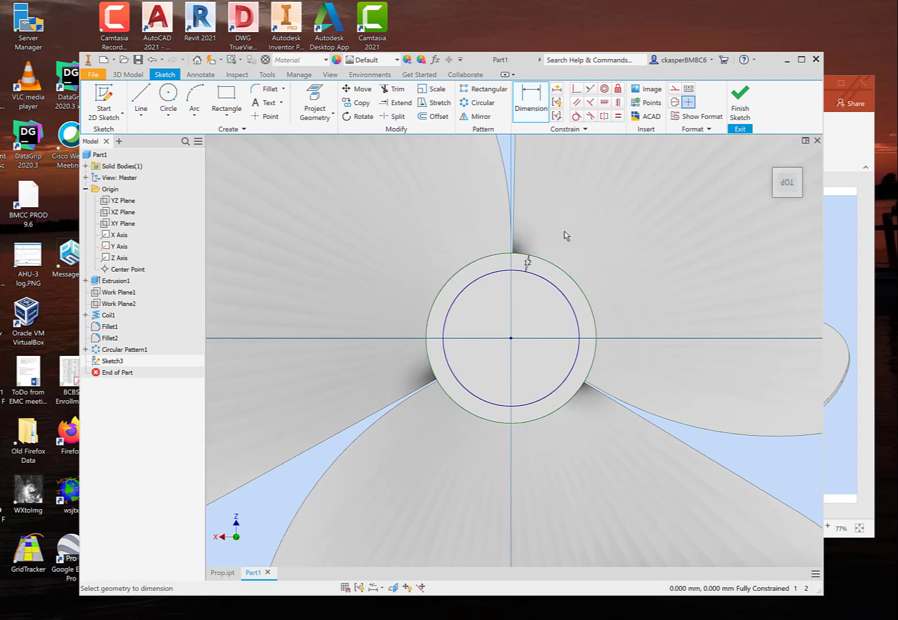
click(740, 94)
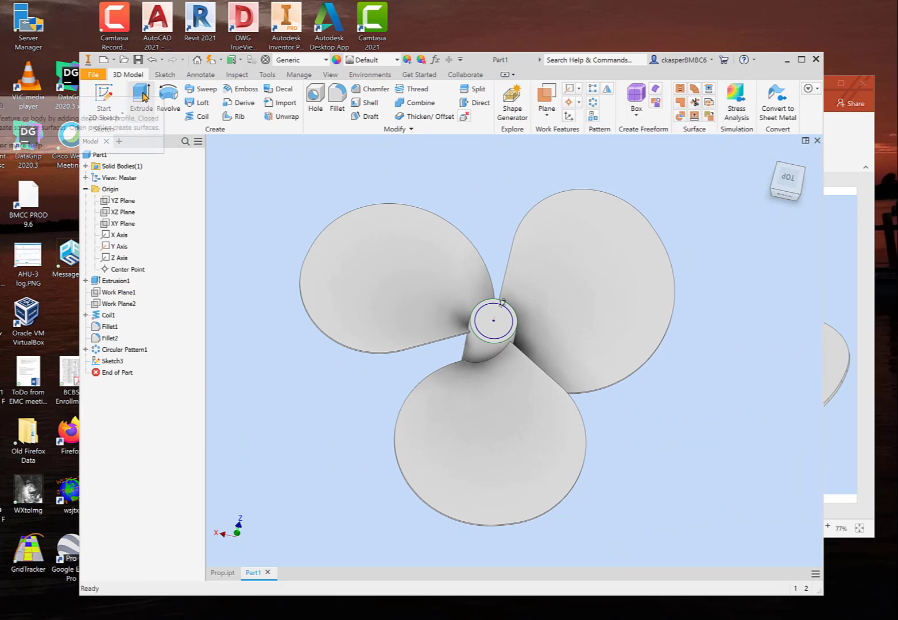
Set up an Extrude cut of the inner circle, flipped into the hub, with a distance of 300 mm.
click(141, 95)
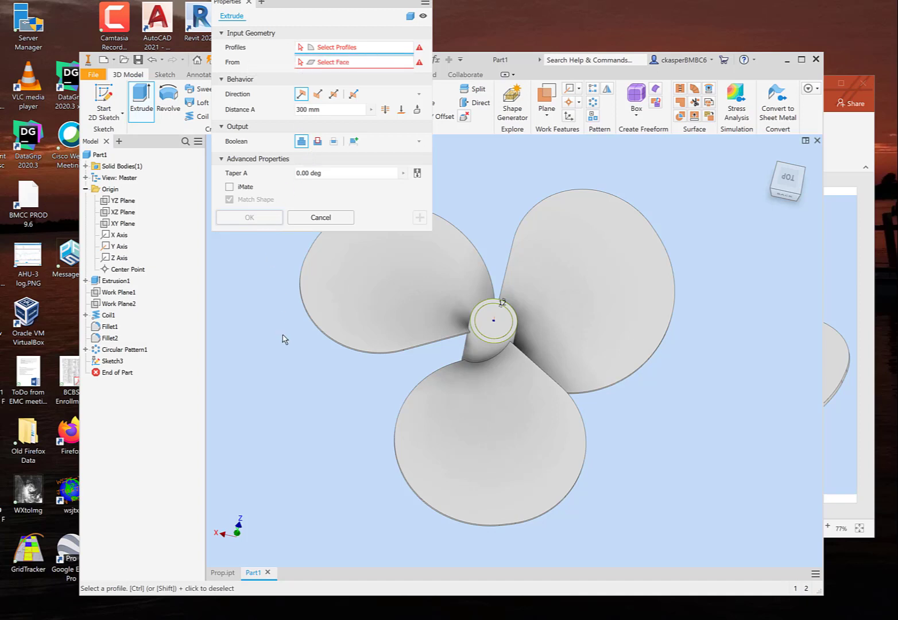
scroll(492, 367, up, 3)
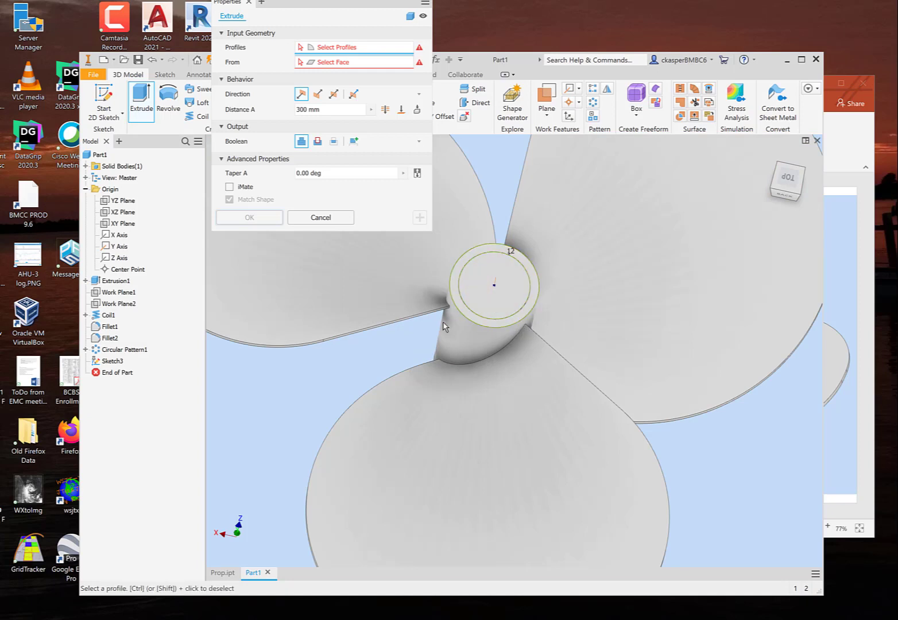
click(483, 281)
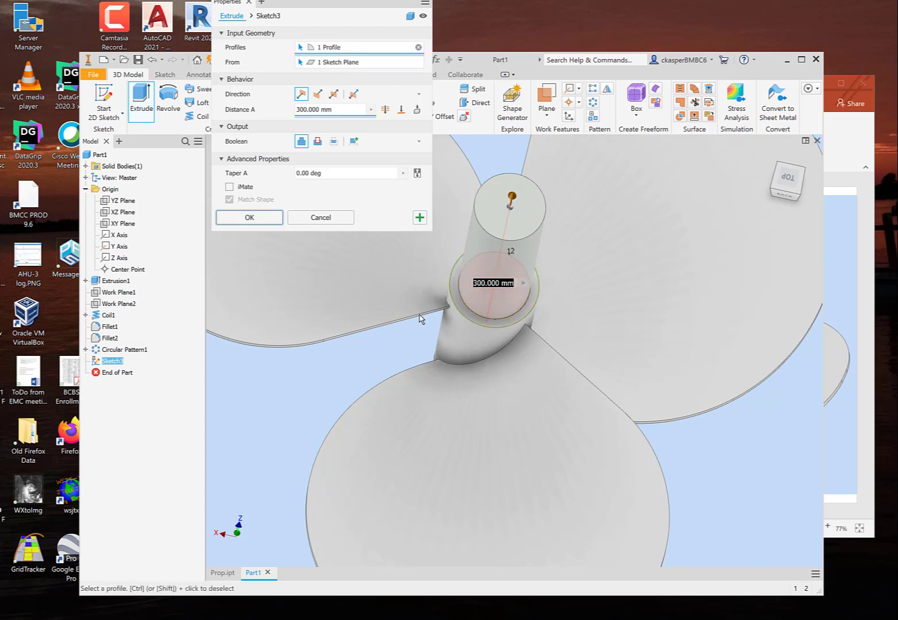
click(318, 94)
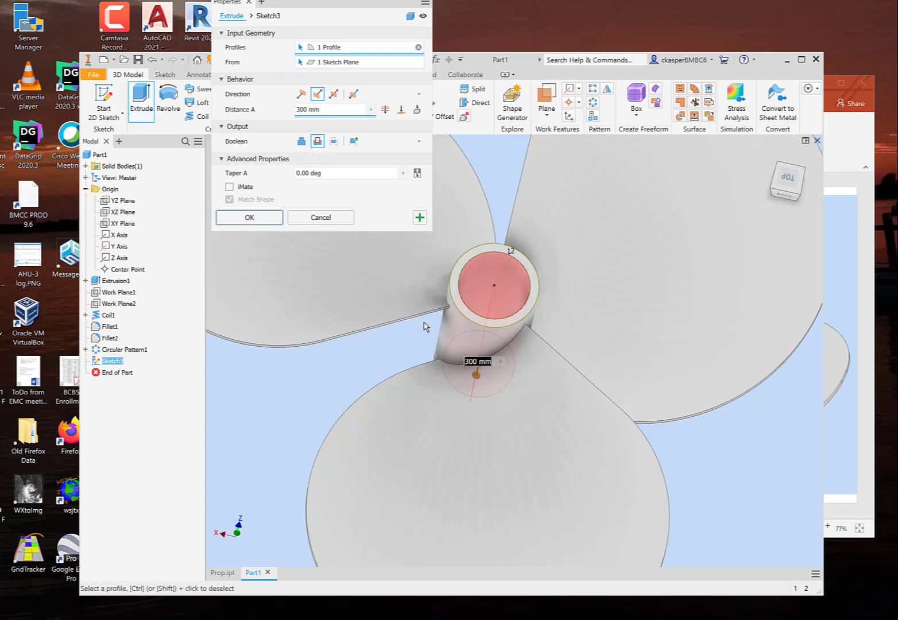
shift+middle_drag(379, 351, 477, 312)
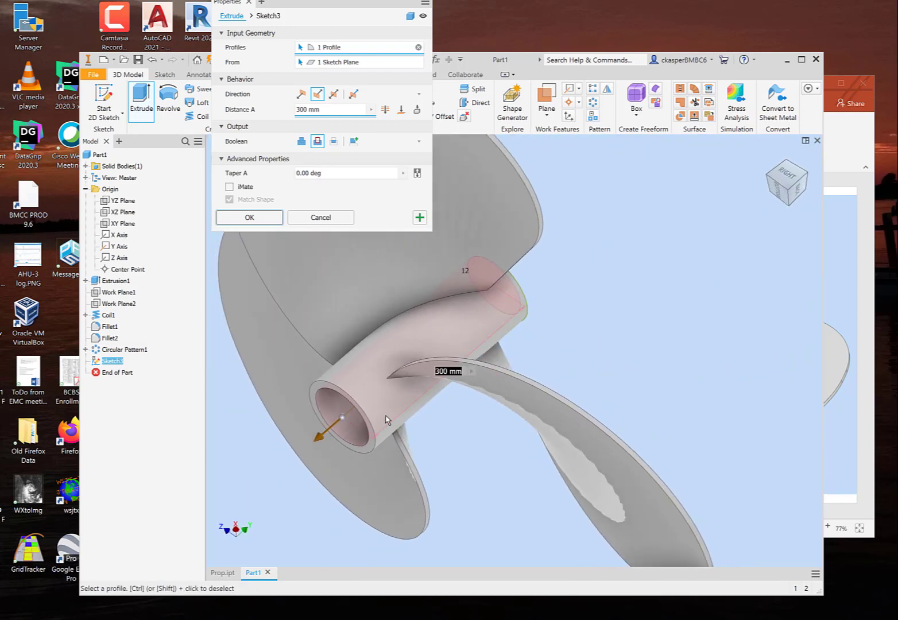
Try a 175.25 mm depth, a Through All extent and a 194.5 mm depth for the hub-hole cut.
drag(319, 436, 460, 382)
mouse_move(580, 343)
shift+middle_down()
mouse_move(526, 383)
mouse_move(487, 395)
mouse_move(597, 353)
mouse_move(592, 357)
shift+middle_up()
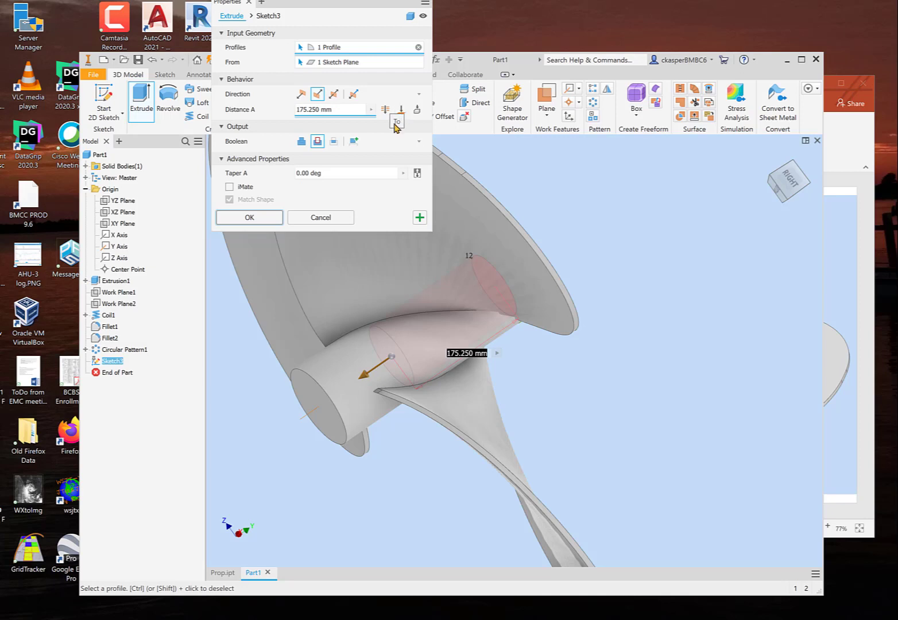
click(385, 112)
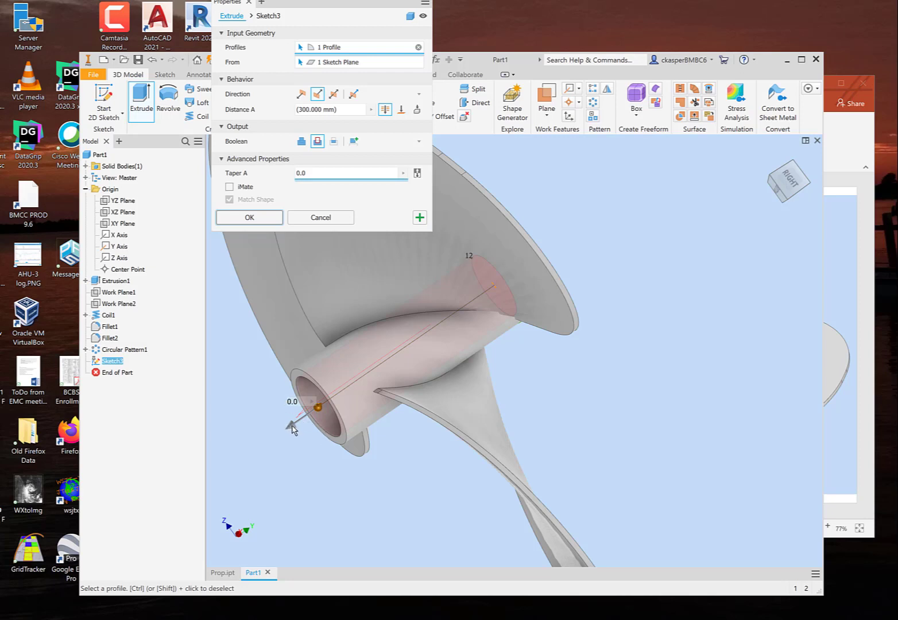
drag(293, 430, 359, 390)
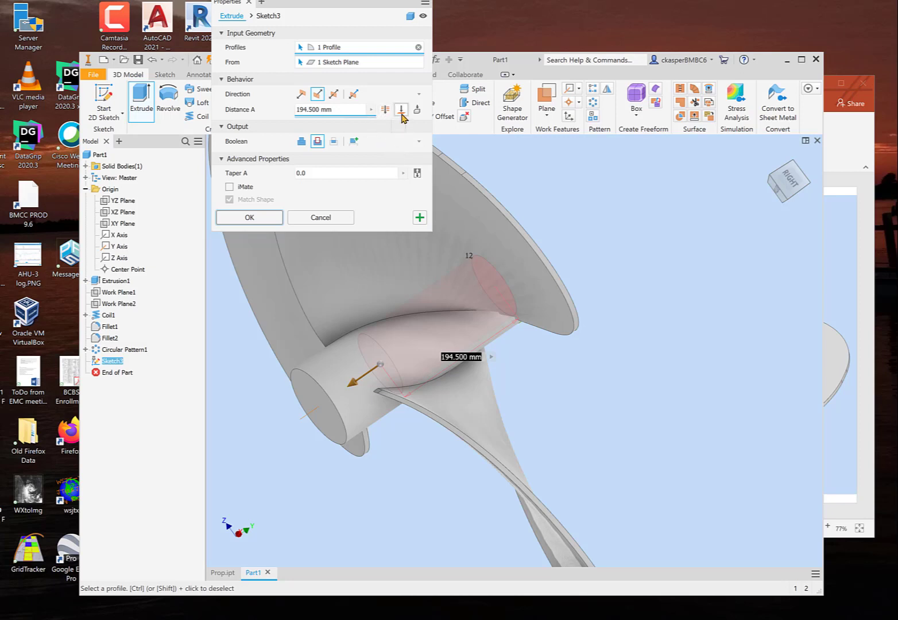
Try ending the hub-hole cut at the hub's opposite end face with the To extent.
click(402, 111)
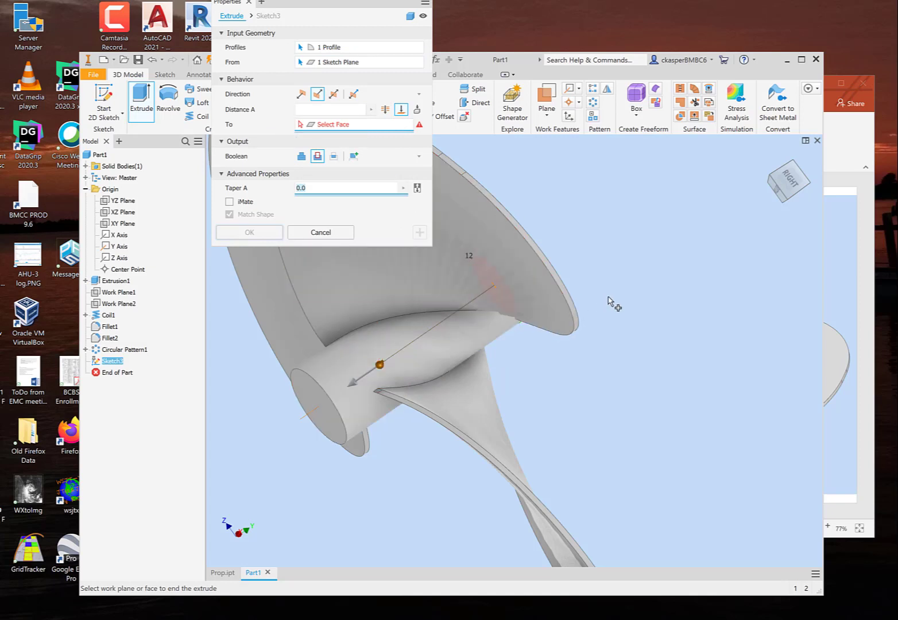
shift+middle_drag(609, 300, 636, 301)
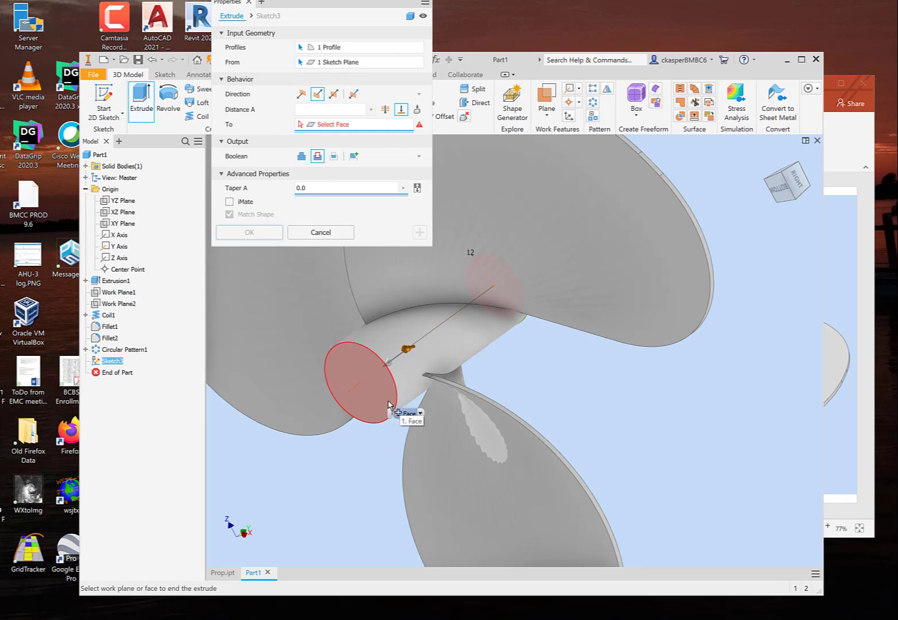
click(357, 373)
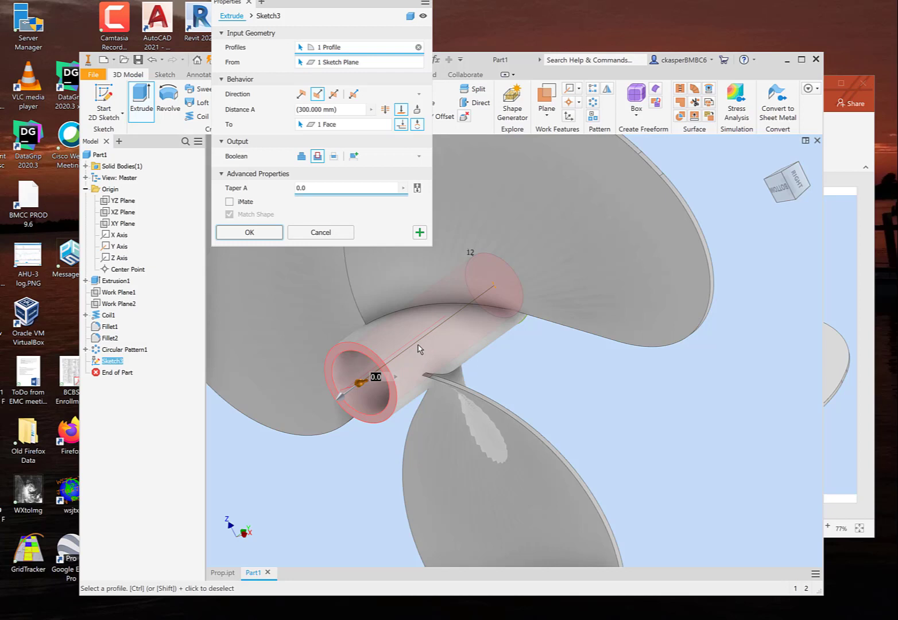
scroll(417, 351, up, 2)
shift+middle_drag(436, 348, 382, 373)
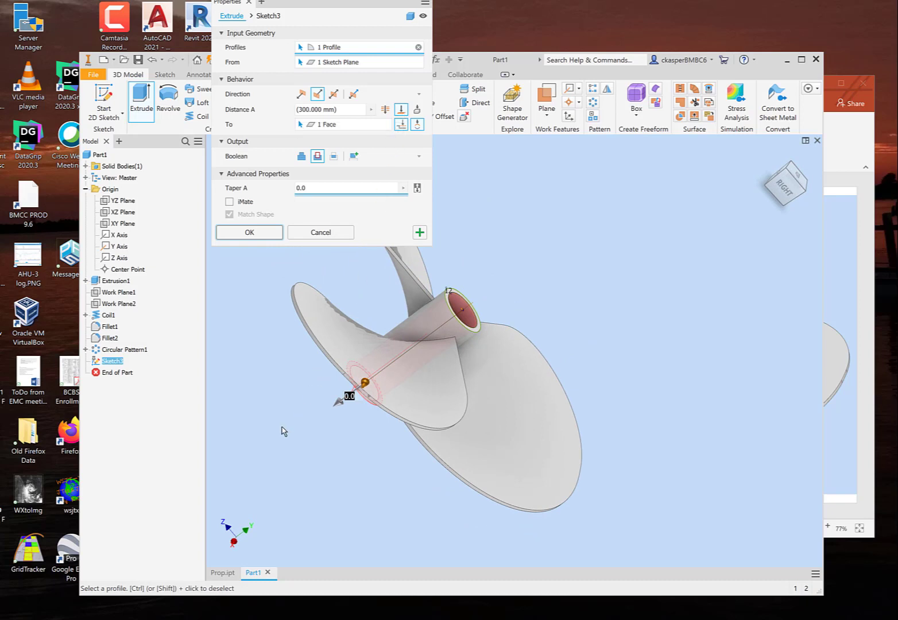
shift+middle_drag(282, 428, 327, 407)
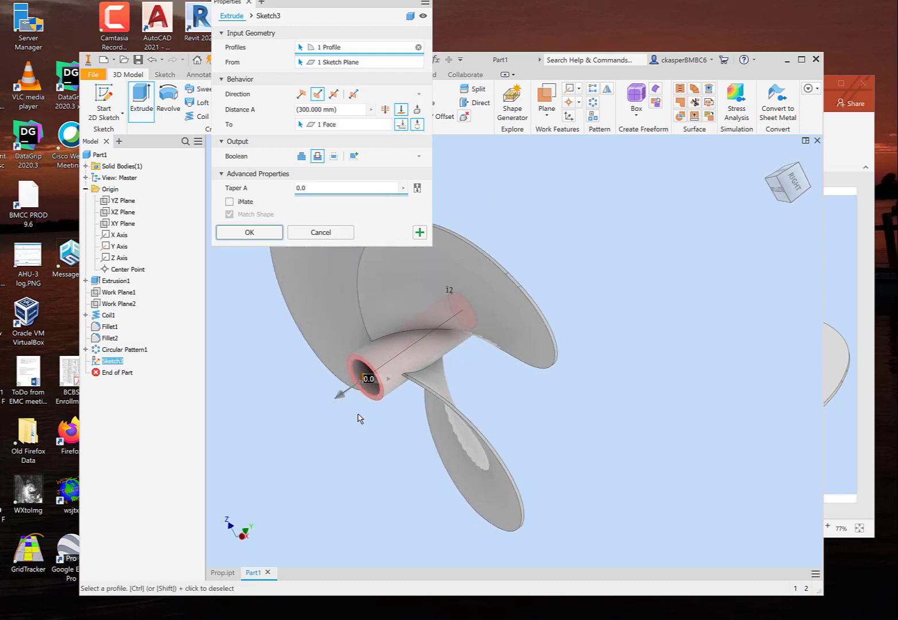
Set the hub-hole cut's extent to Through All and apply the extrusion.
click(384, 110)
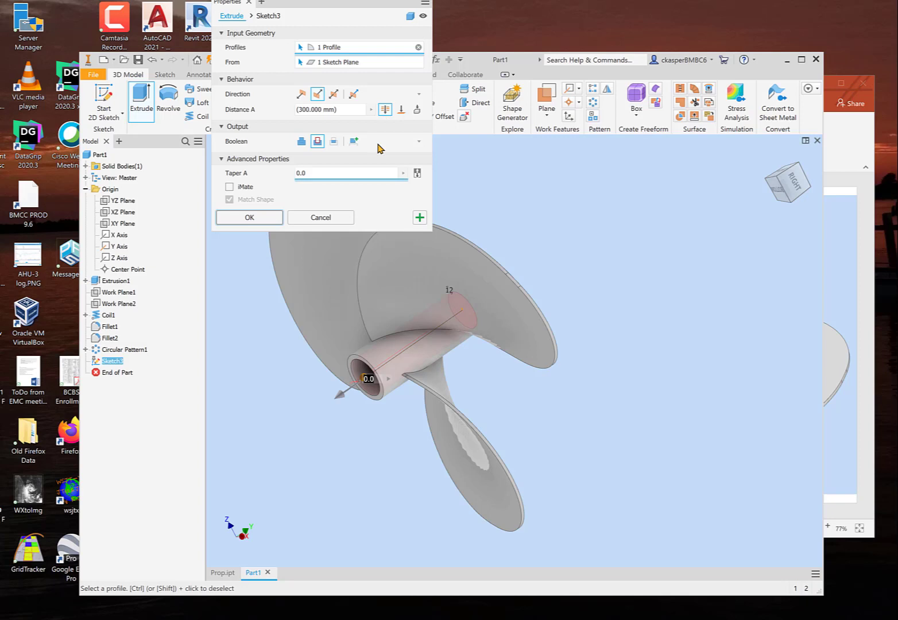
click(259, 219)
shift+middle_drag(581, 254, 487, 269)
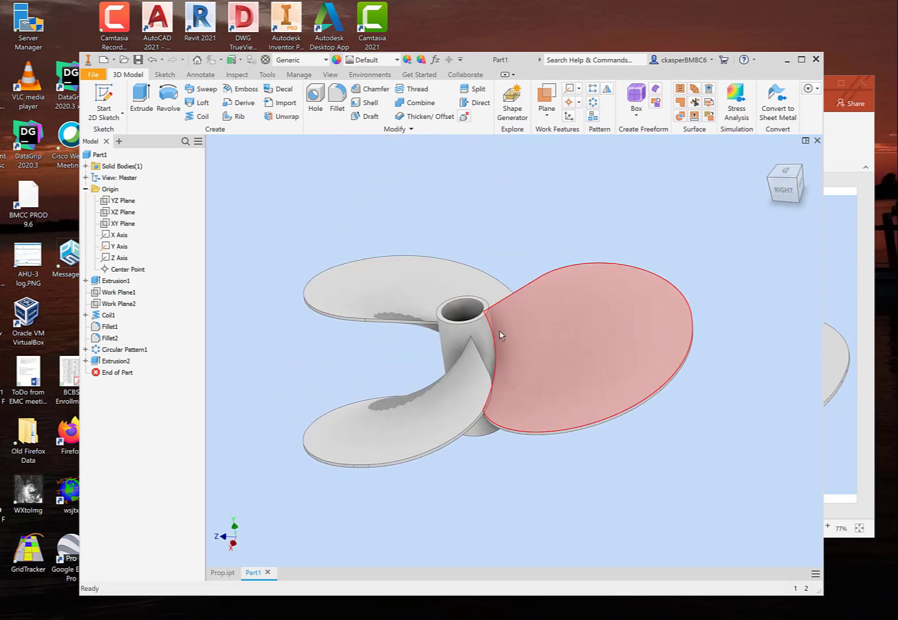
Compare the finished propeller with slide 14 of the project presentation in PowerPoint and examine the grading scale on slide 15.
click(840, 431)
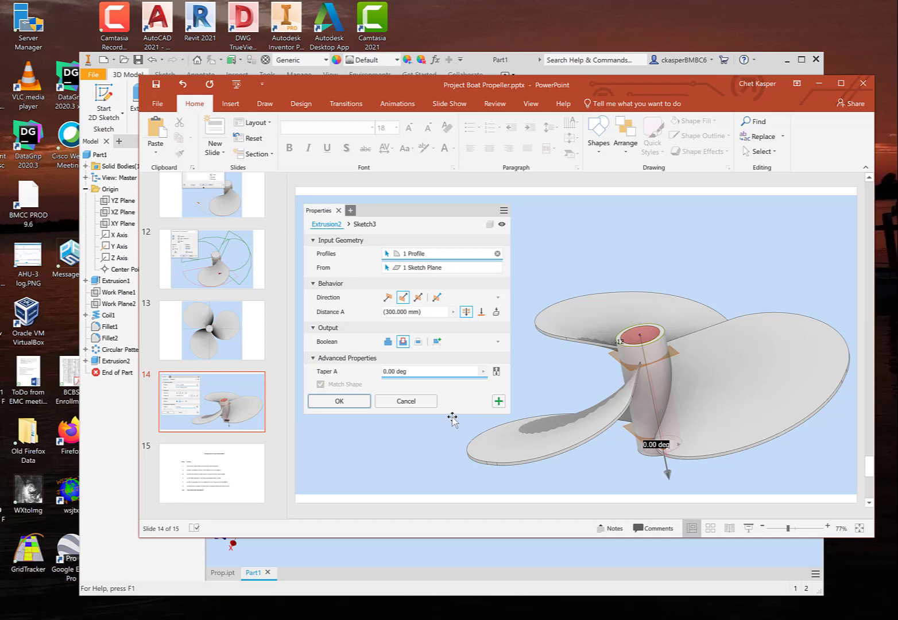
click(316, 556)
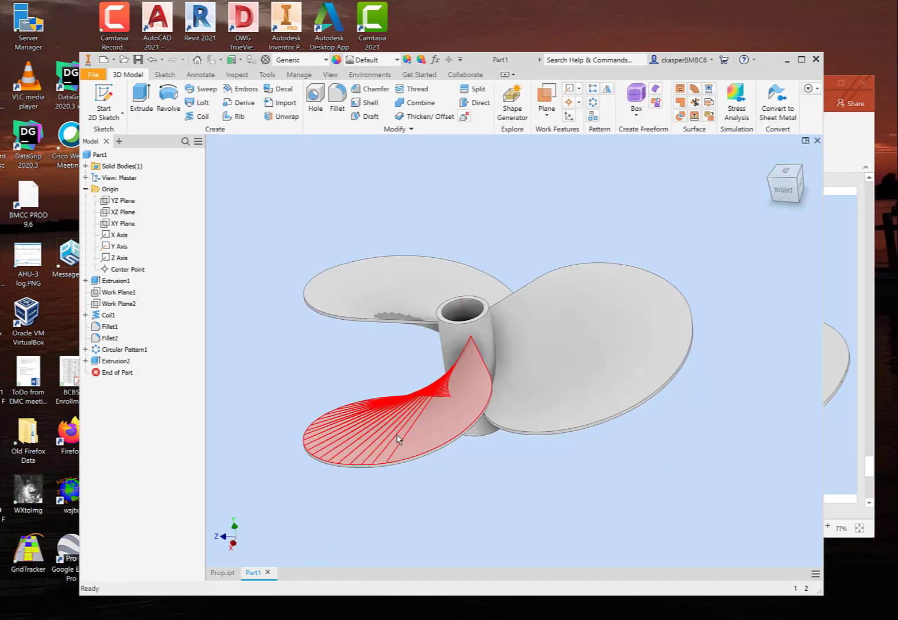
shift+middle_drag(331, 361, 445, 403)
scroll(445, 405, down, 3)
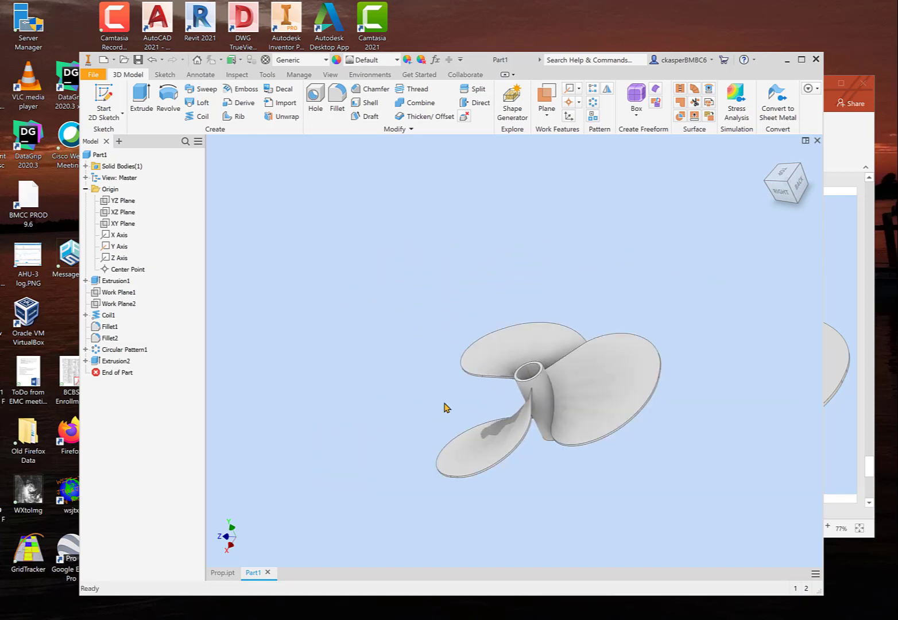
scroll(424, 402, up, 3)
scroll(423, 401, down, 2)
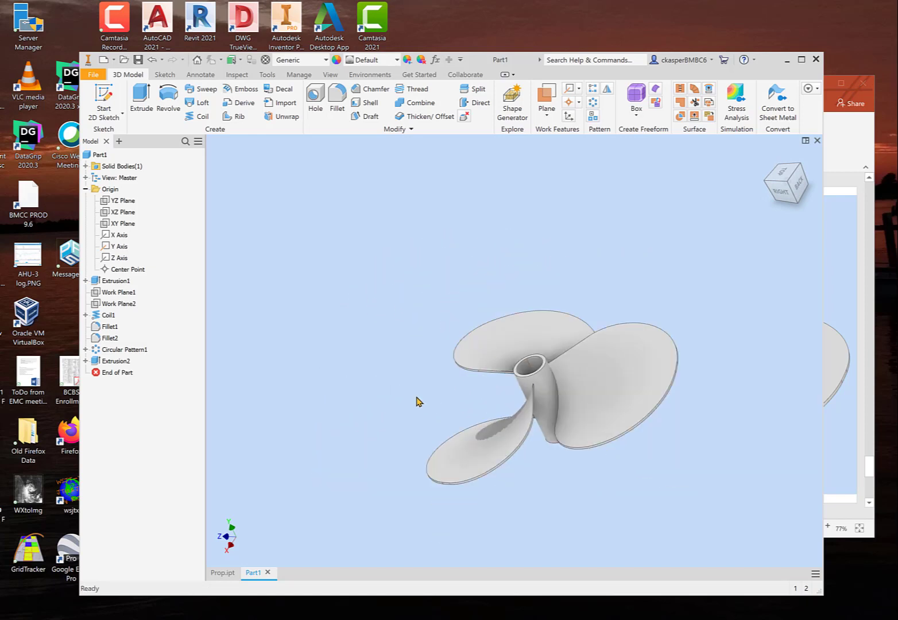
middle_drag(419, 402, 473, 387)
click(838, 299)
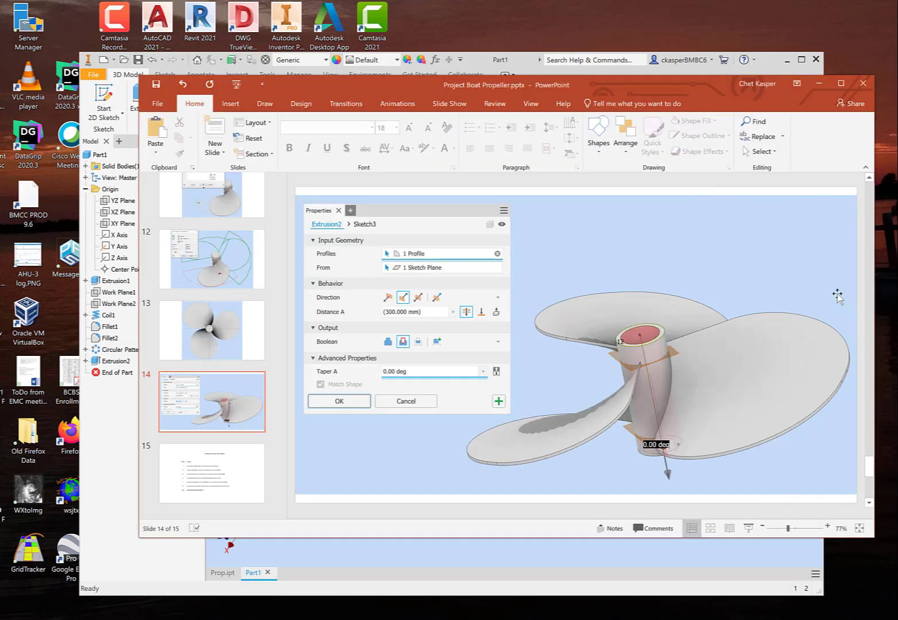
click(451, 561)
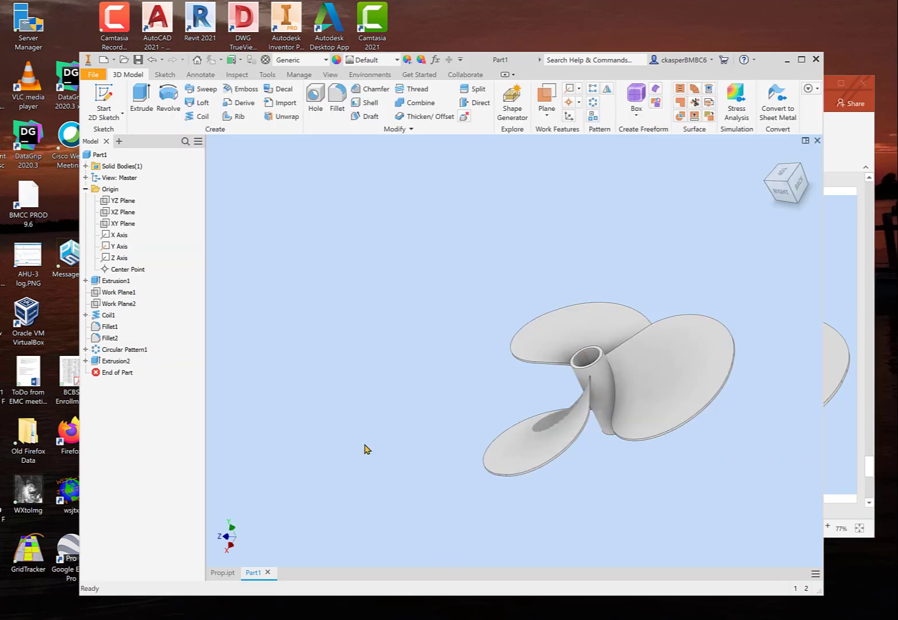
click(840, 221)
scroll(421, 365, down, 2)
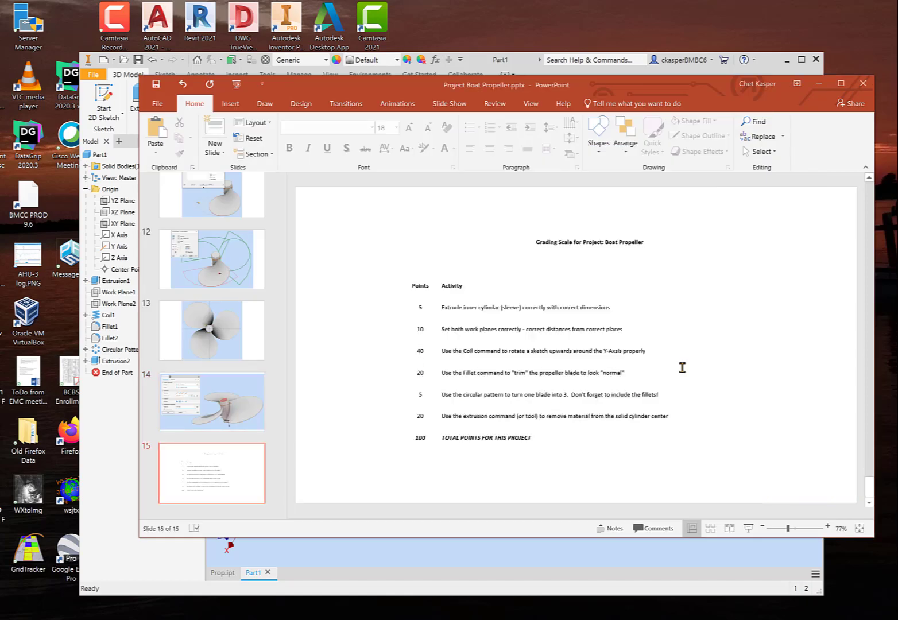